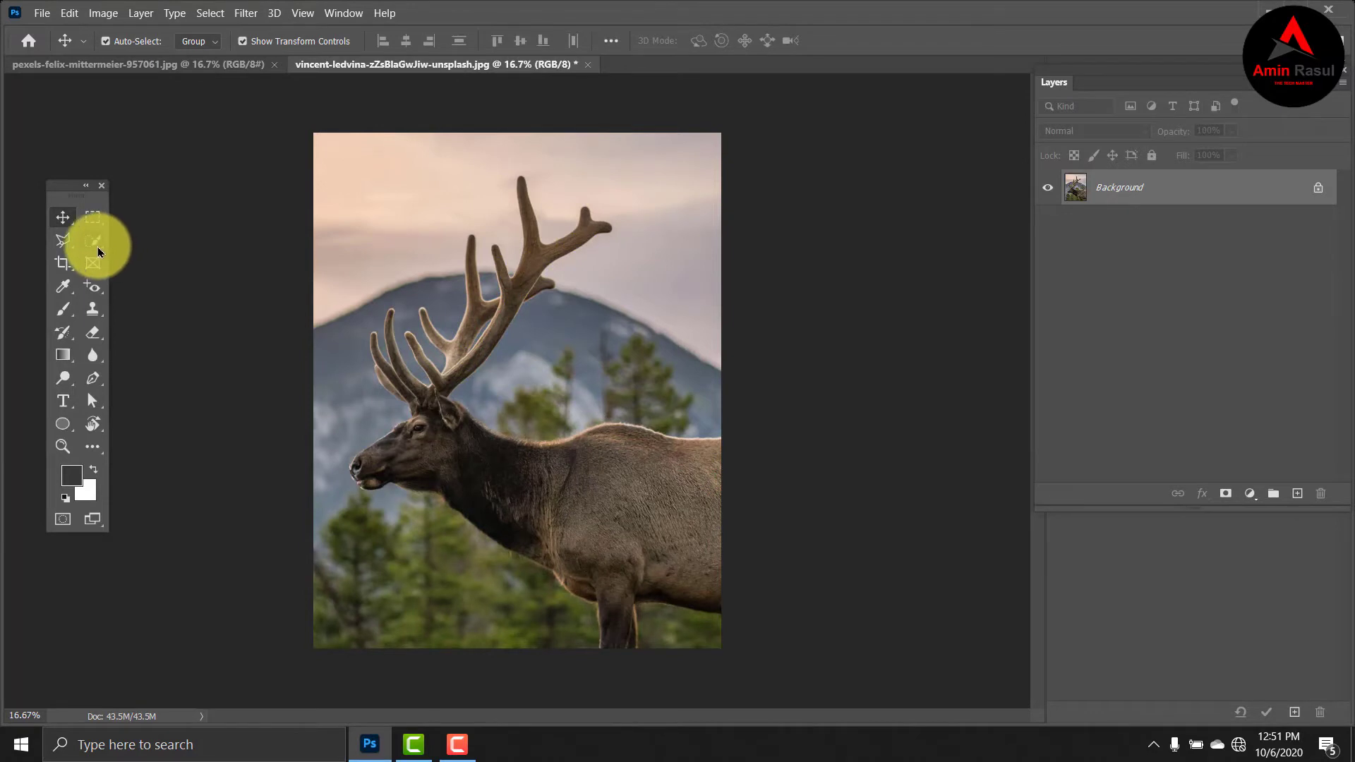
Select the whole elk, including its antlers, with the Quick Selection tool and open the selection in Select and Mask.
click(98, 247)
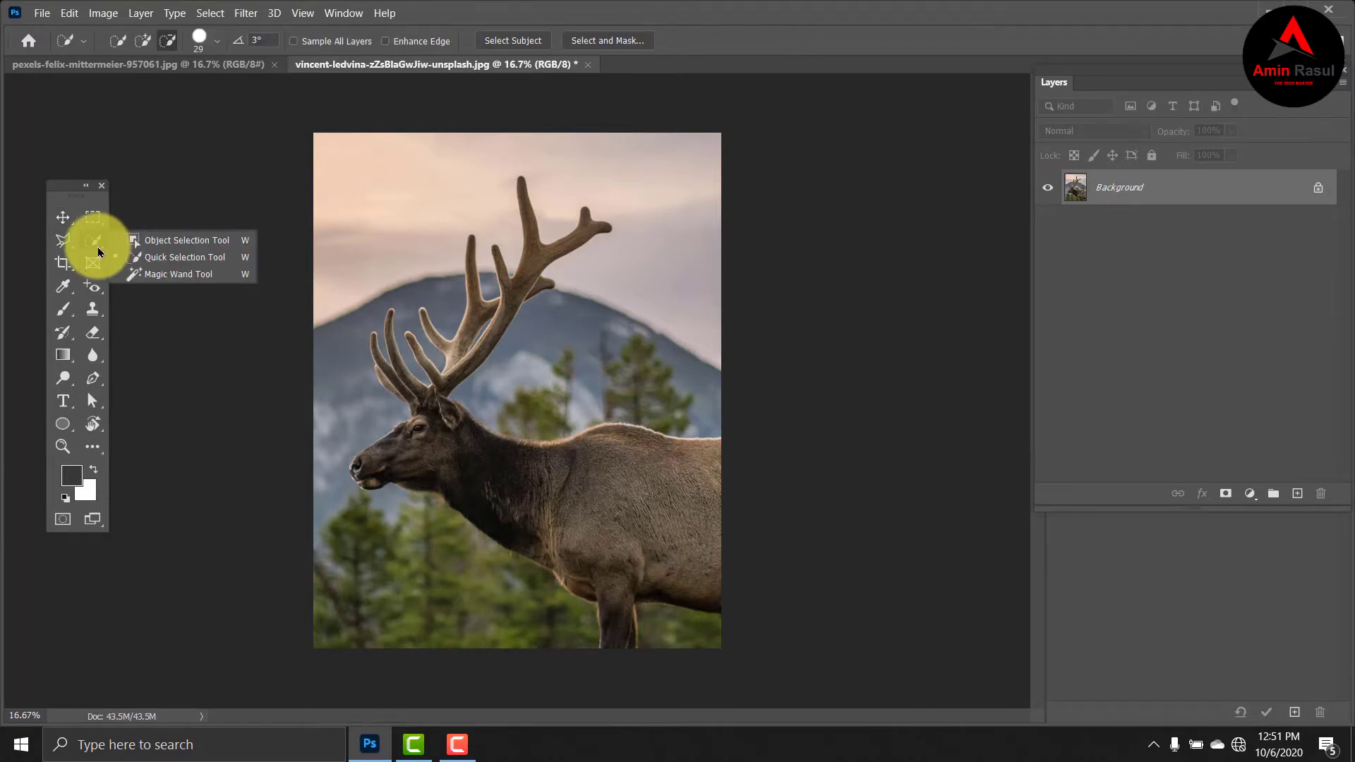
click(166, 259)
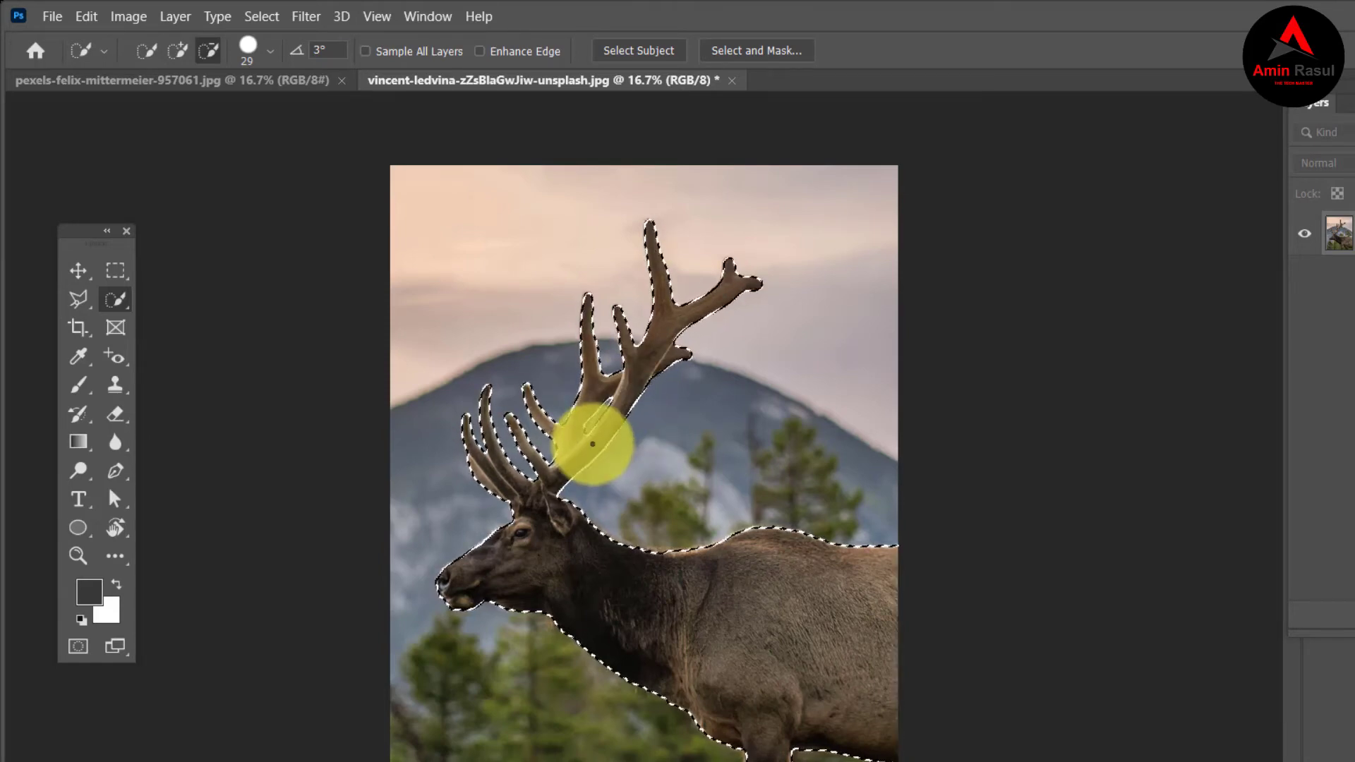
click(267, 19)
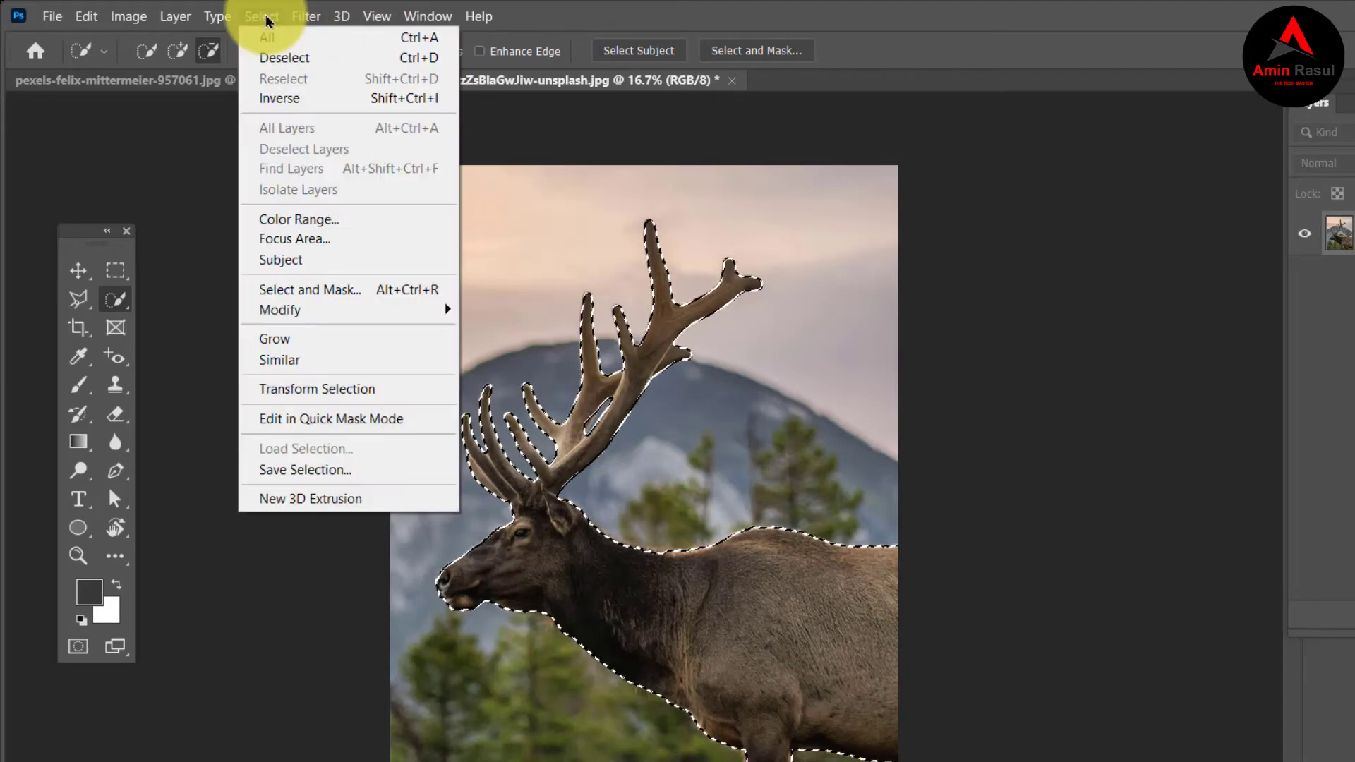
click(327, 290)
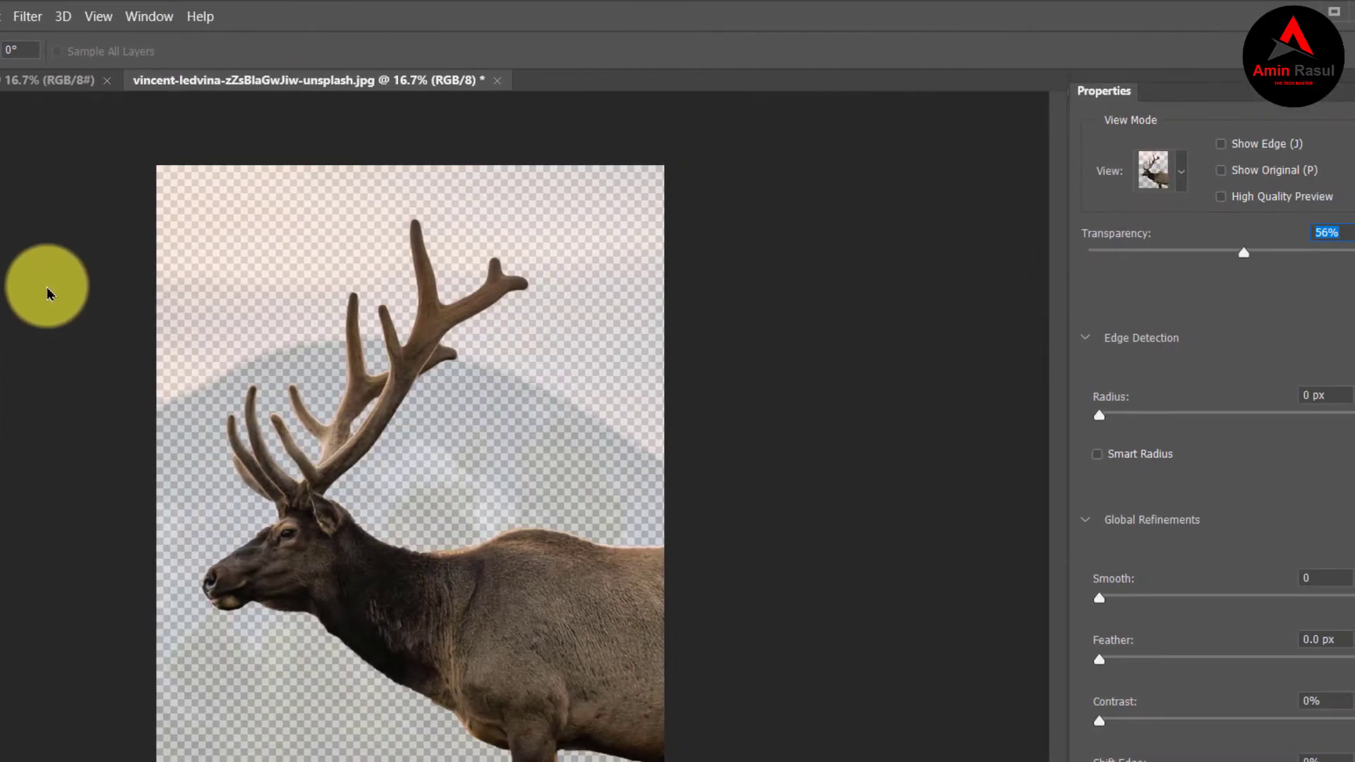
Keep the Onion Skin view for the elk cutout and set its transparency to 61%.
click(1183, 185)
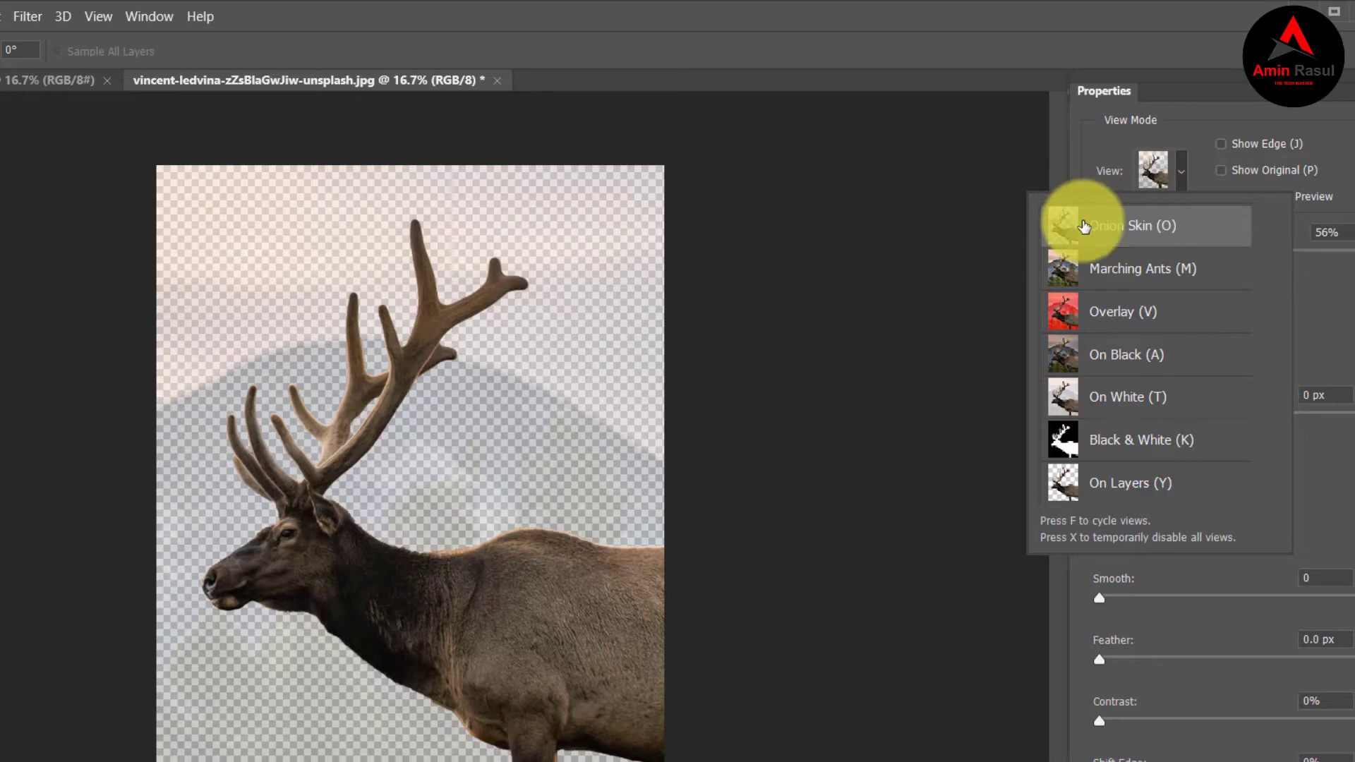
click(1299, 250)
click(1249, 252)
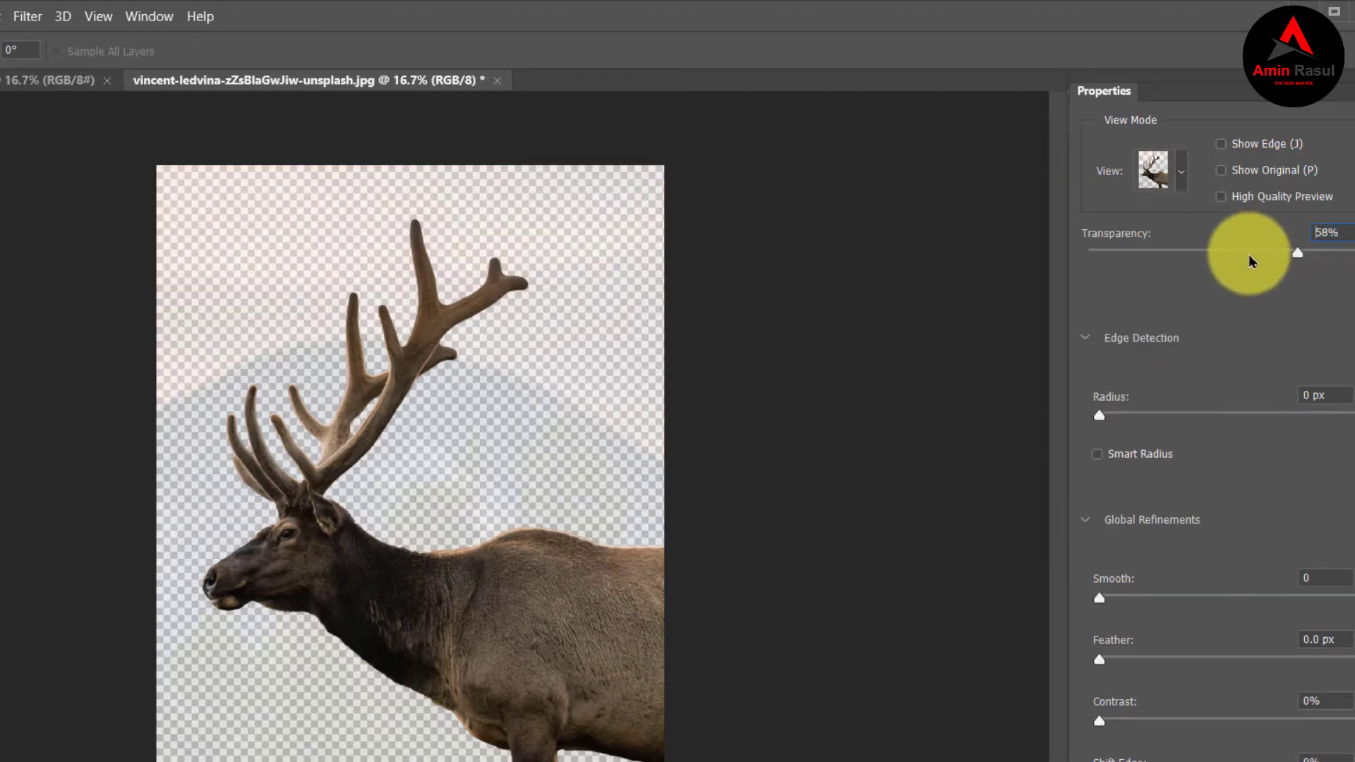
click(1261, 252)
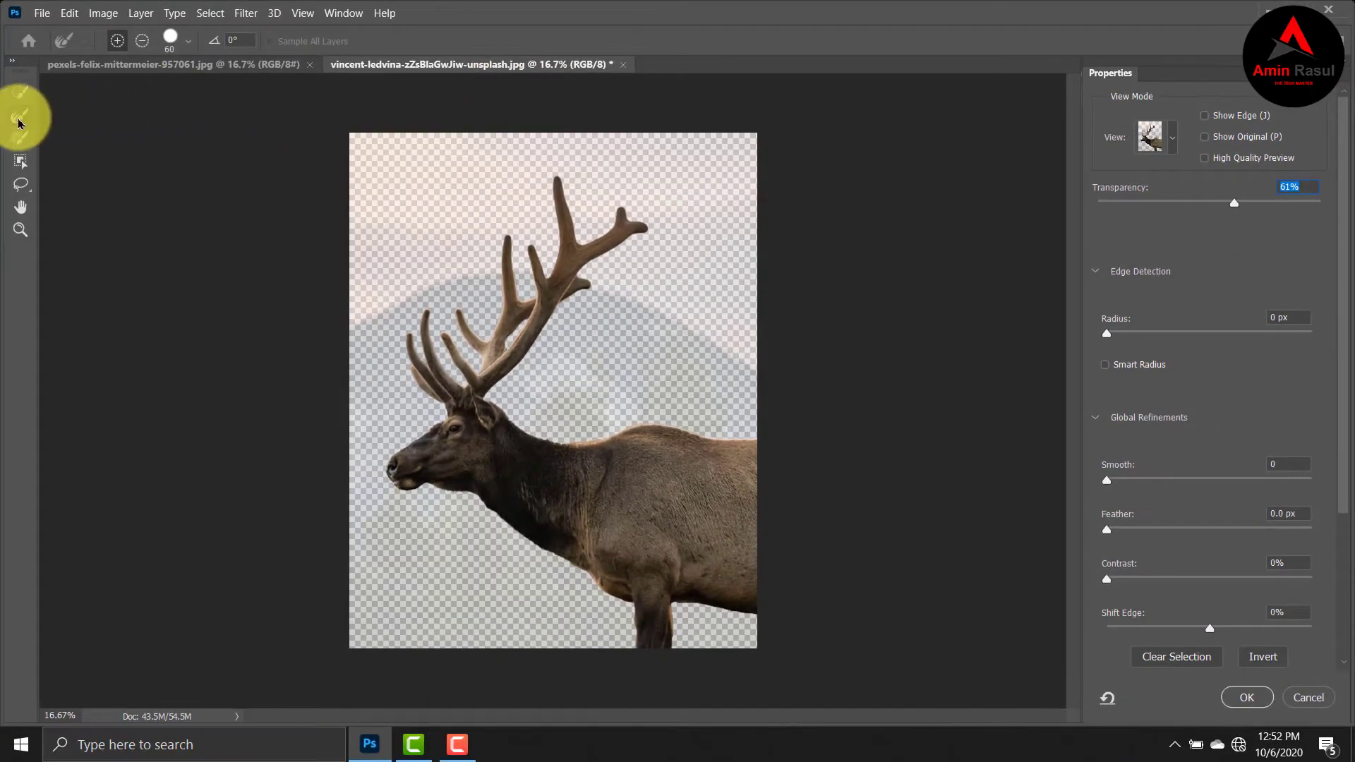
Set the Refine Edge brush size to 82 px and brush along the edge of the elk's outline.
click(188, 42)
drag(140, 91, 159, 92)
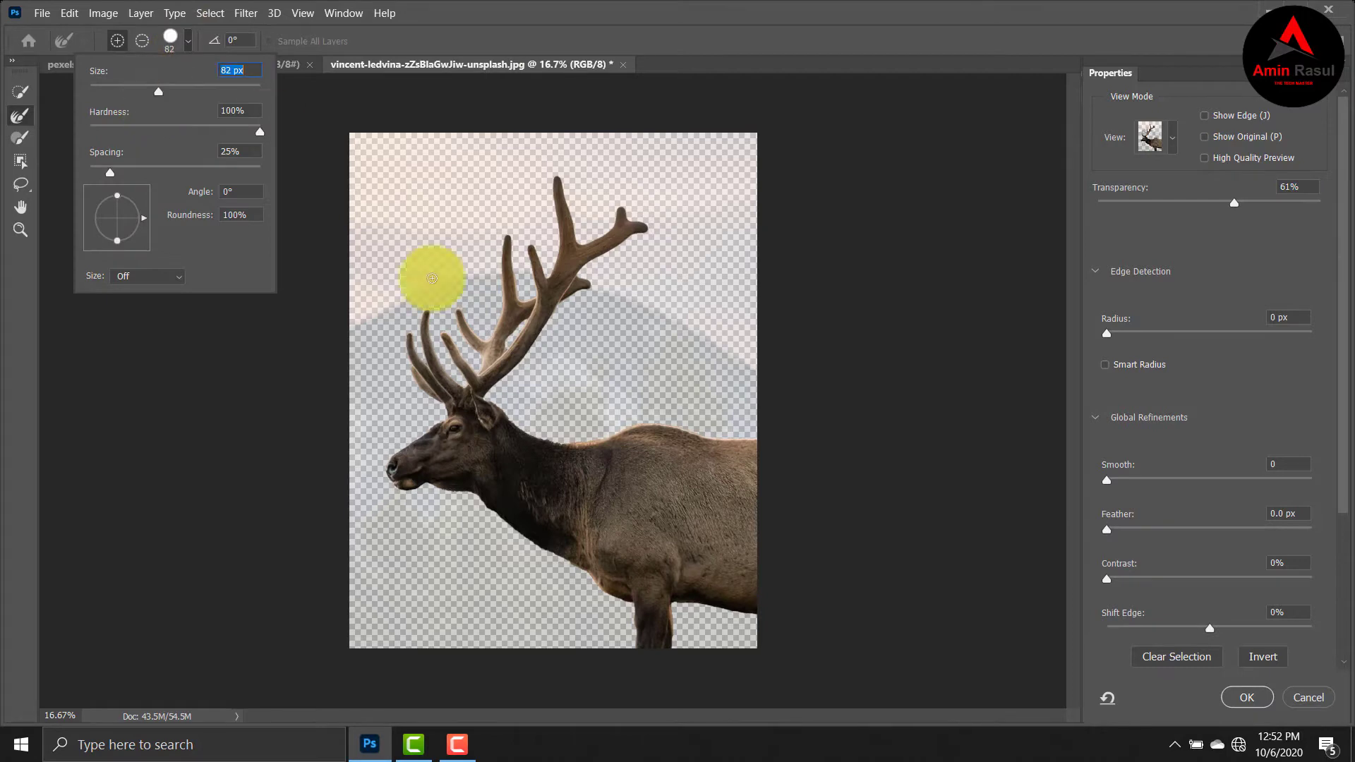
click(464, 495)
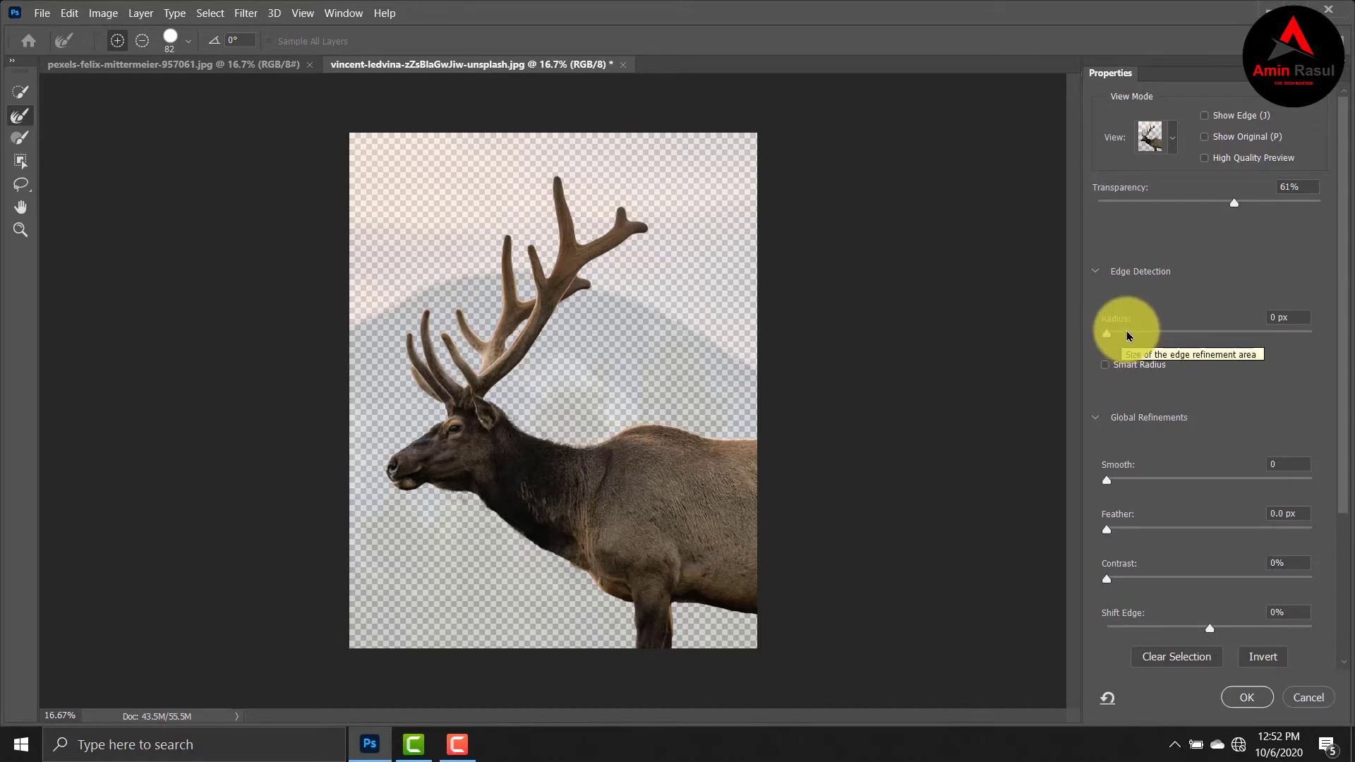
Set the edge detection radius to 2 px and output the refined selection as New Layer with Layer Mask.
click(1127, 333)
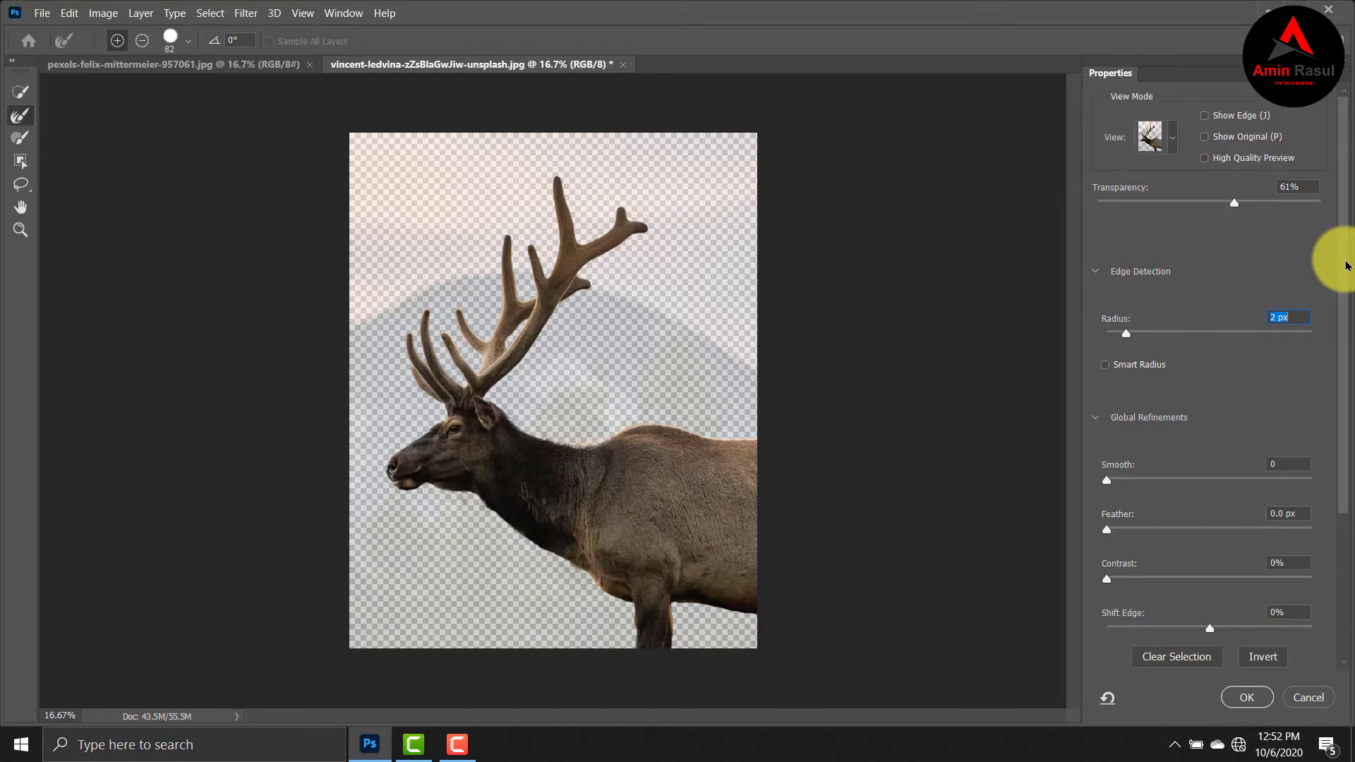
scroll(1346, 333, down, 5)
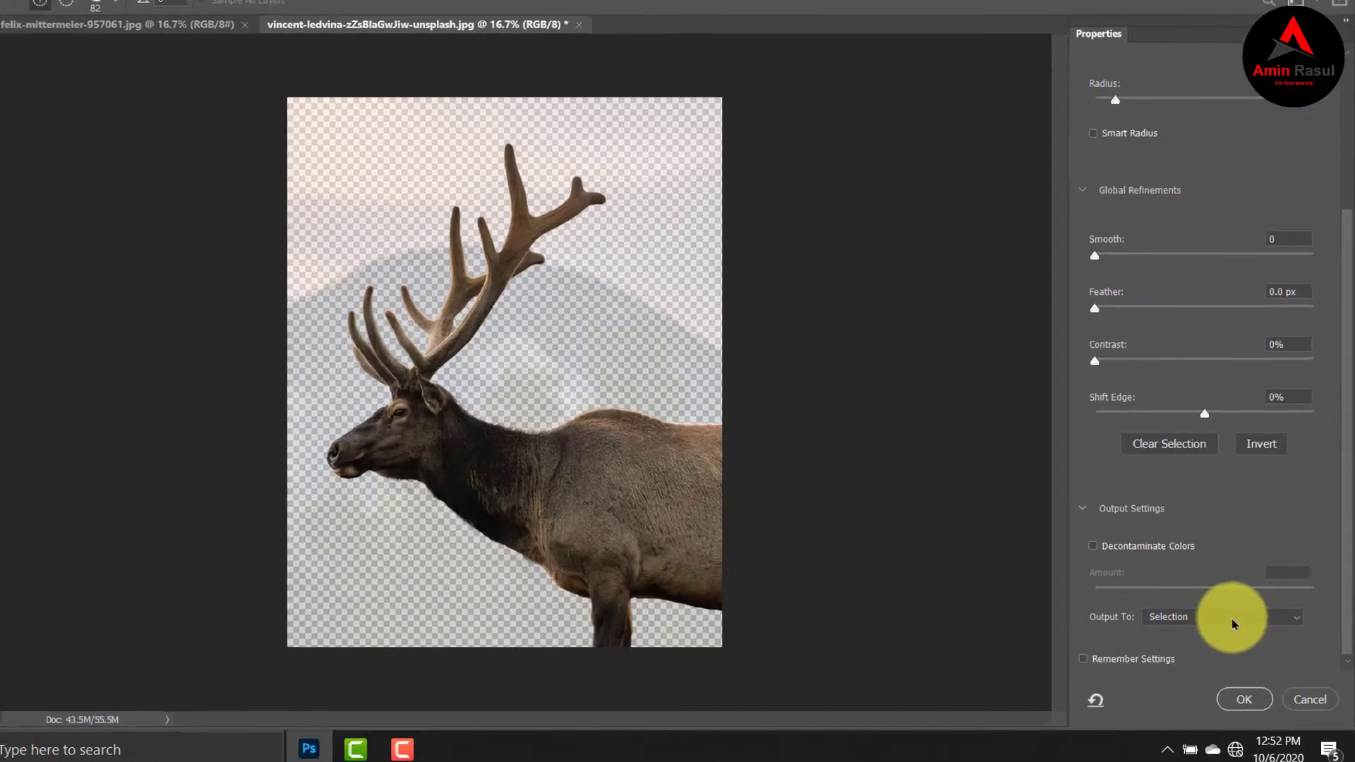
click(1231, 623)
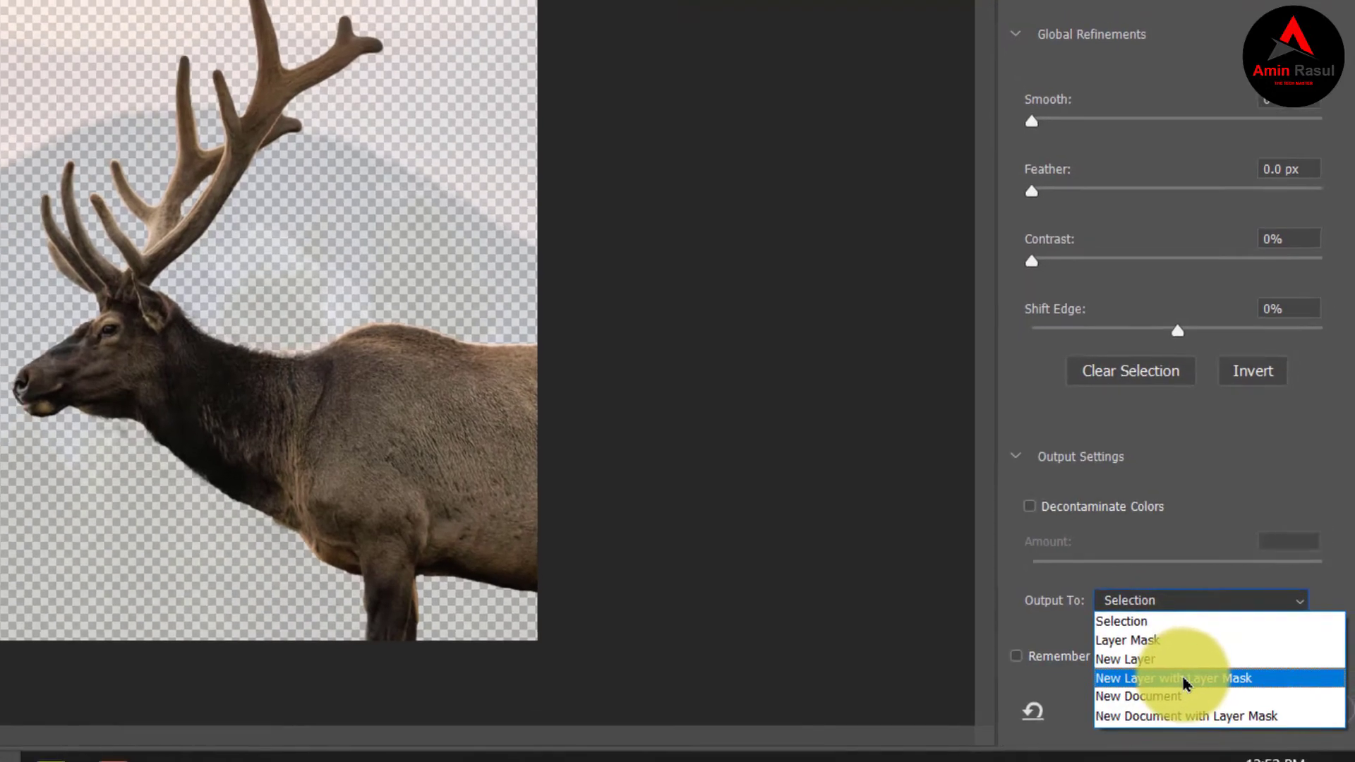
click(1179, 679)
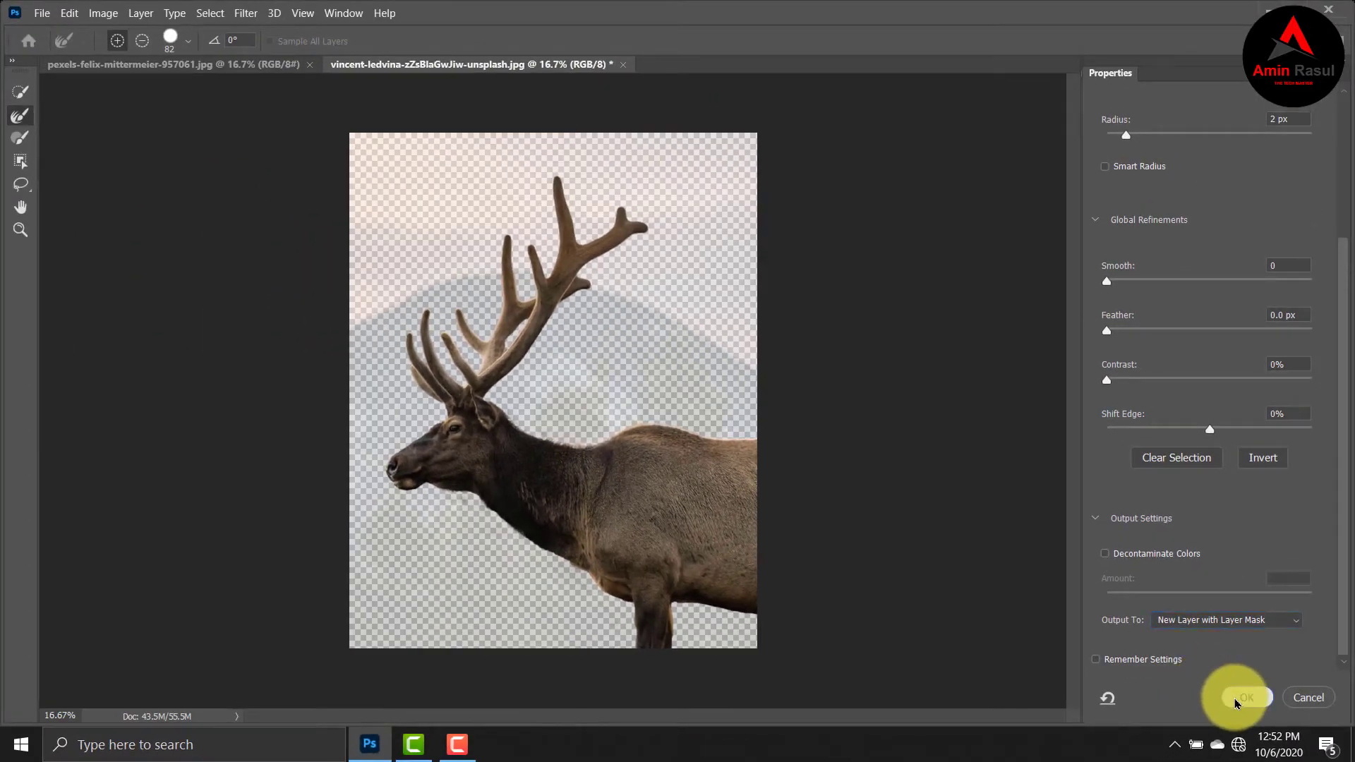
click(1236, 699)
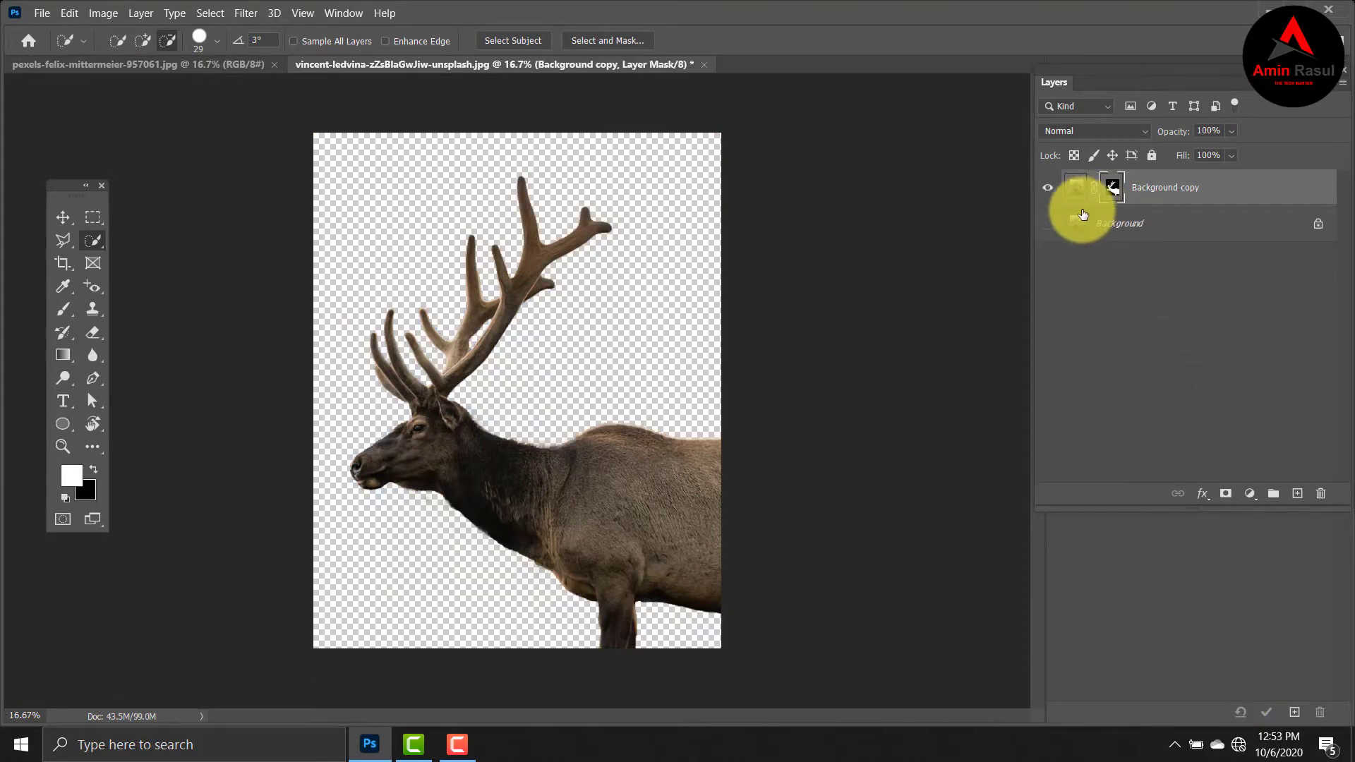
Show the Background layer and load the Background copy's layer mask as a selection.
click(1047, 227)
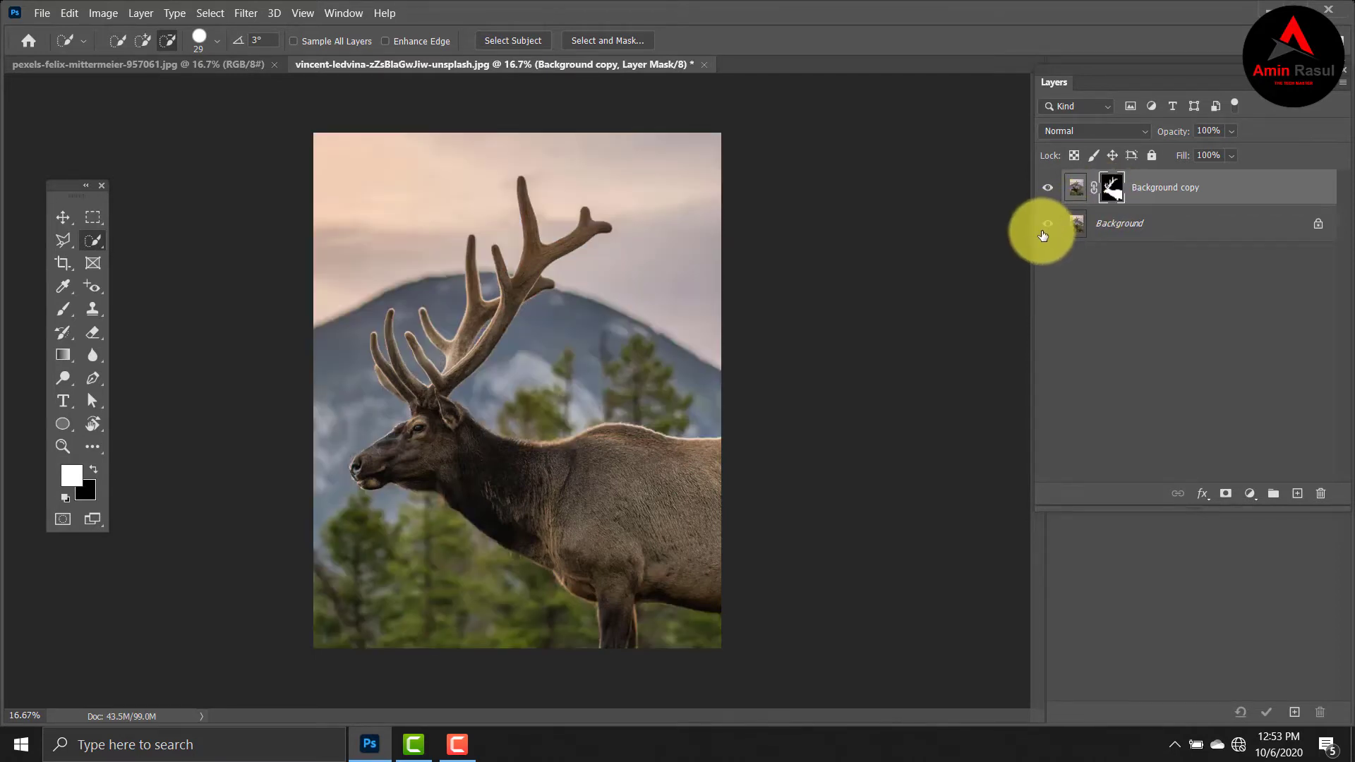
ctrl+click(1111, 191)
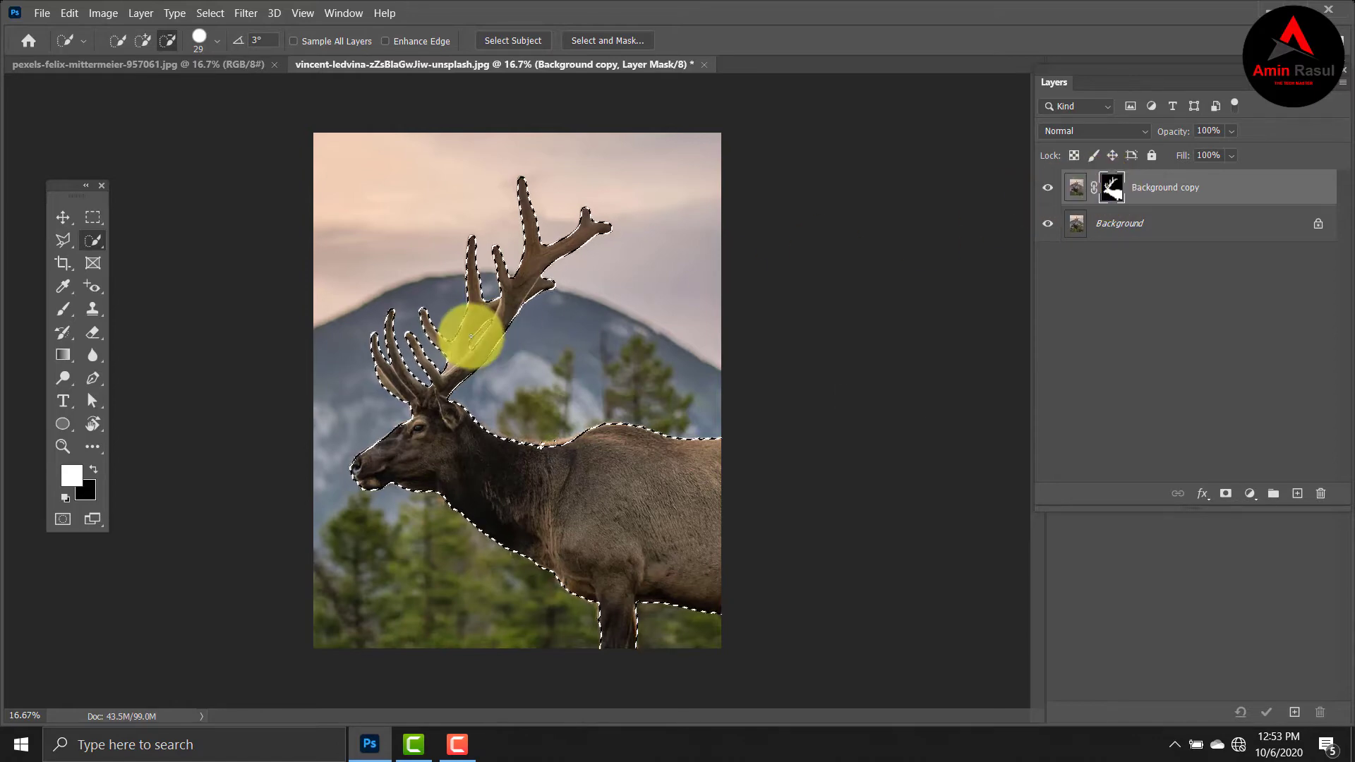
Subtract the elk's head and body from the selection with the Polygonal Lasso and copy only the antlers to a new layer.
click(68, 247)
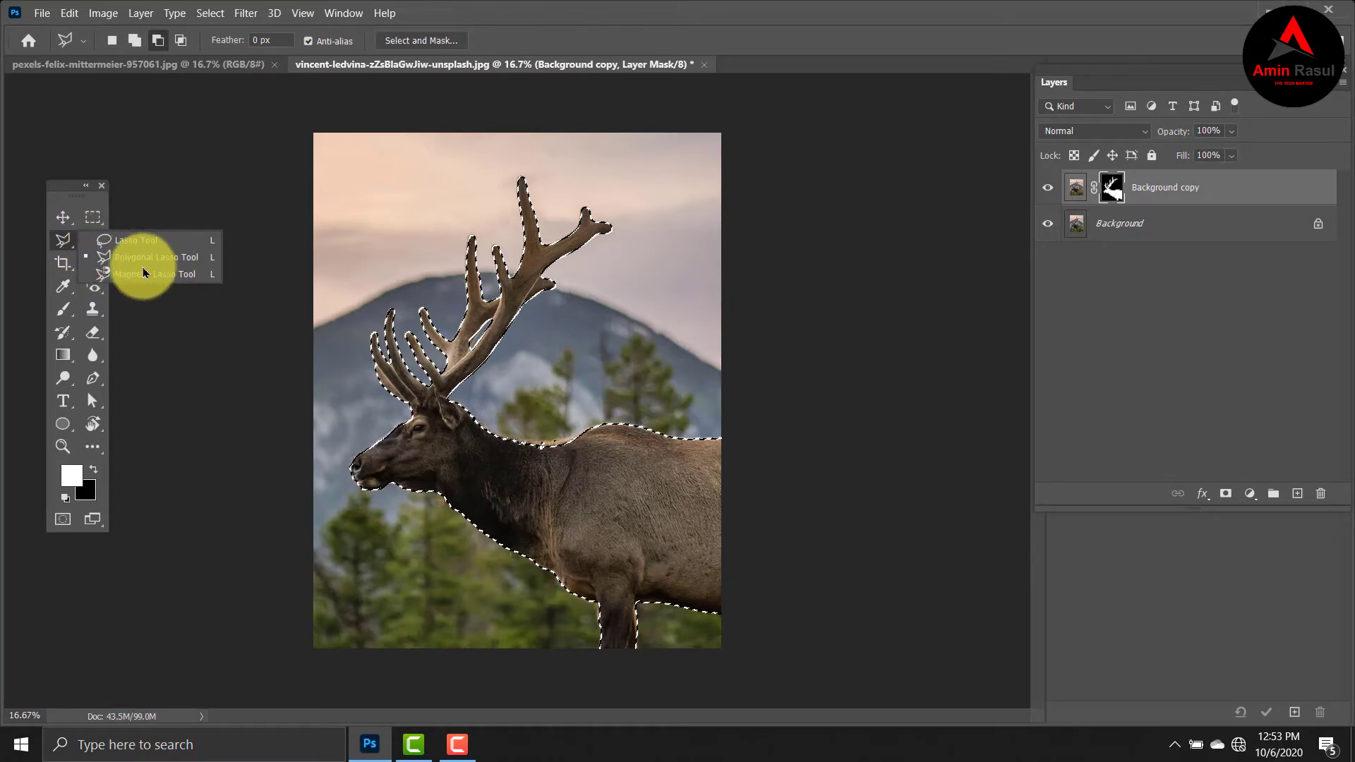
click(146, 257)
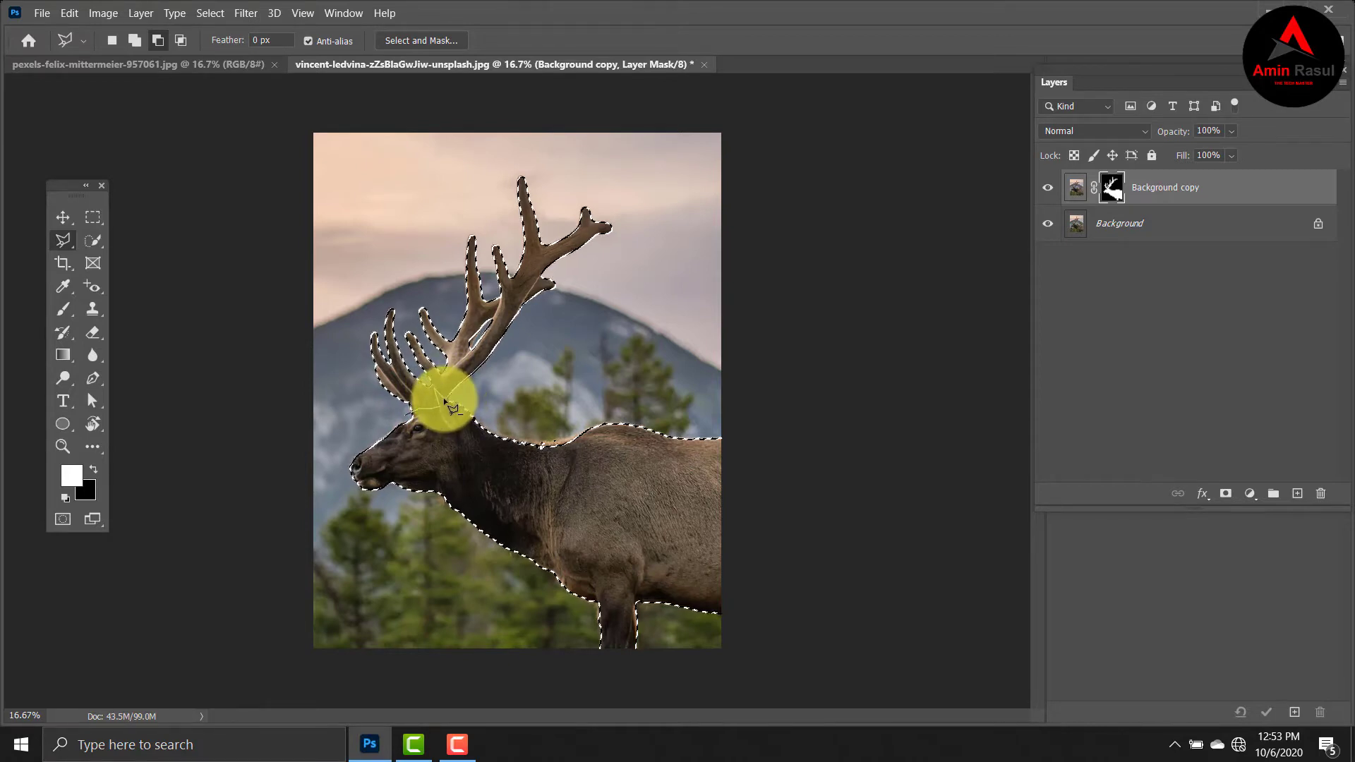
click(777, 429)
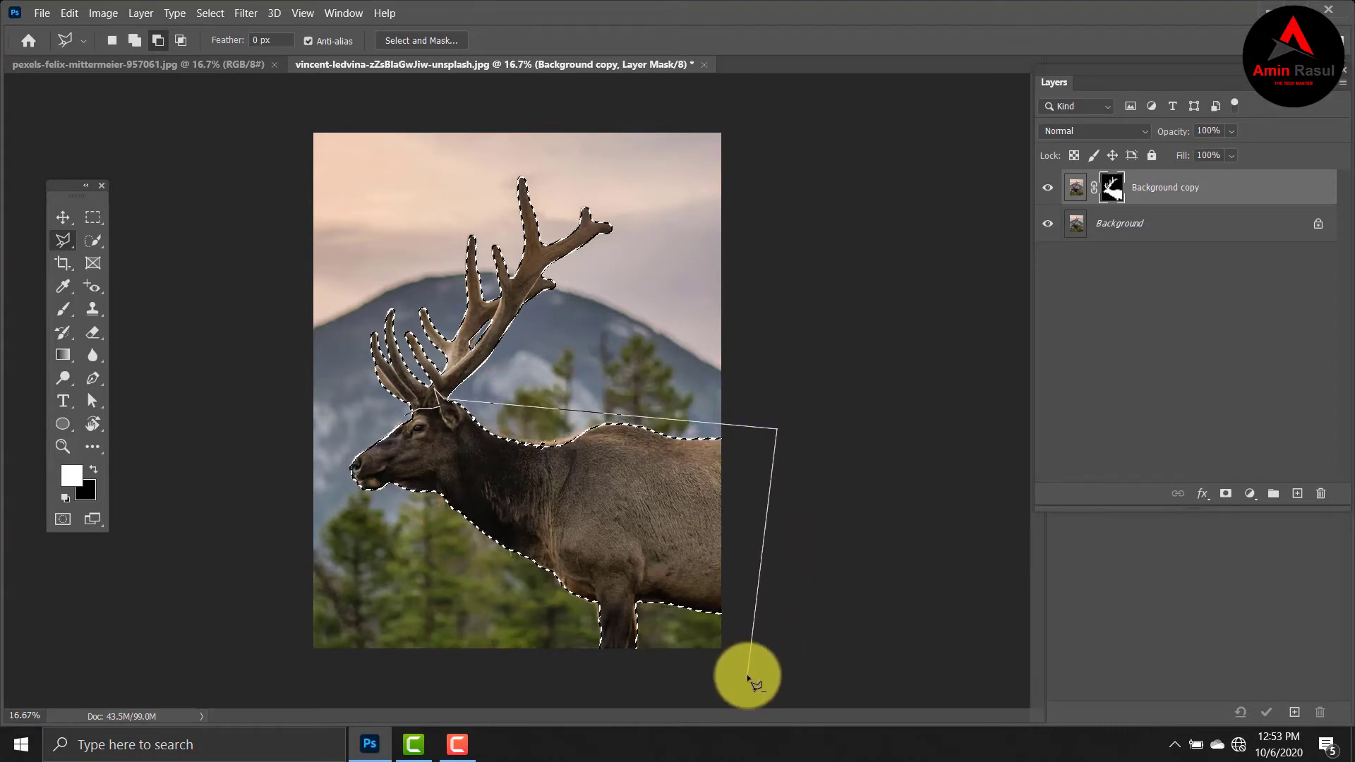
click(748, 675)
click(275, 667)
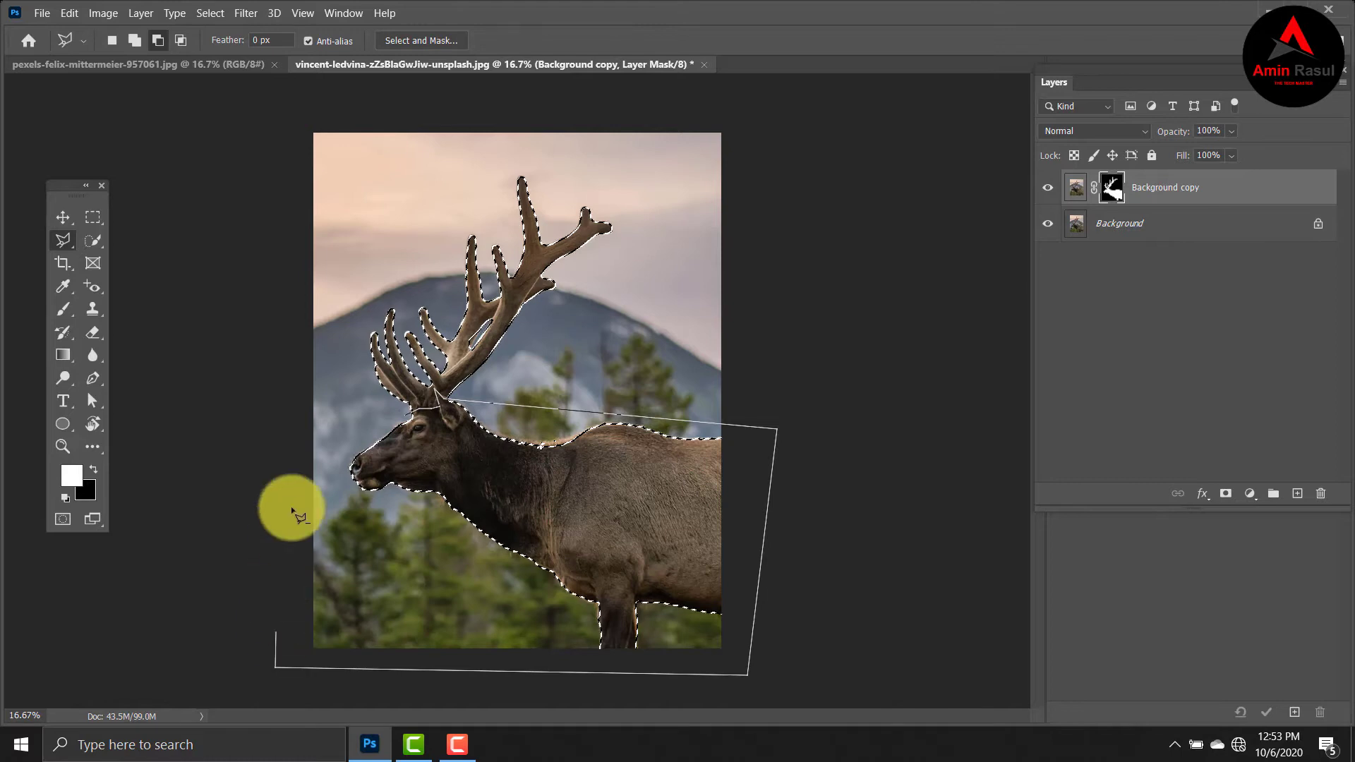
click(294, 406)
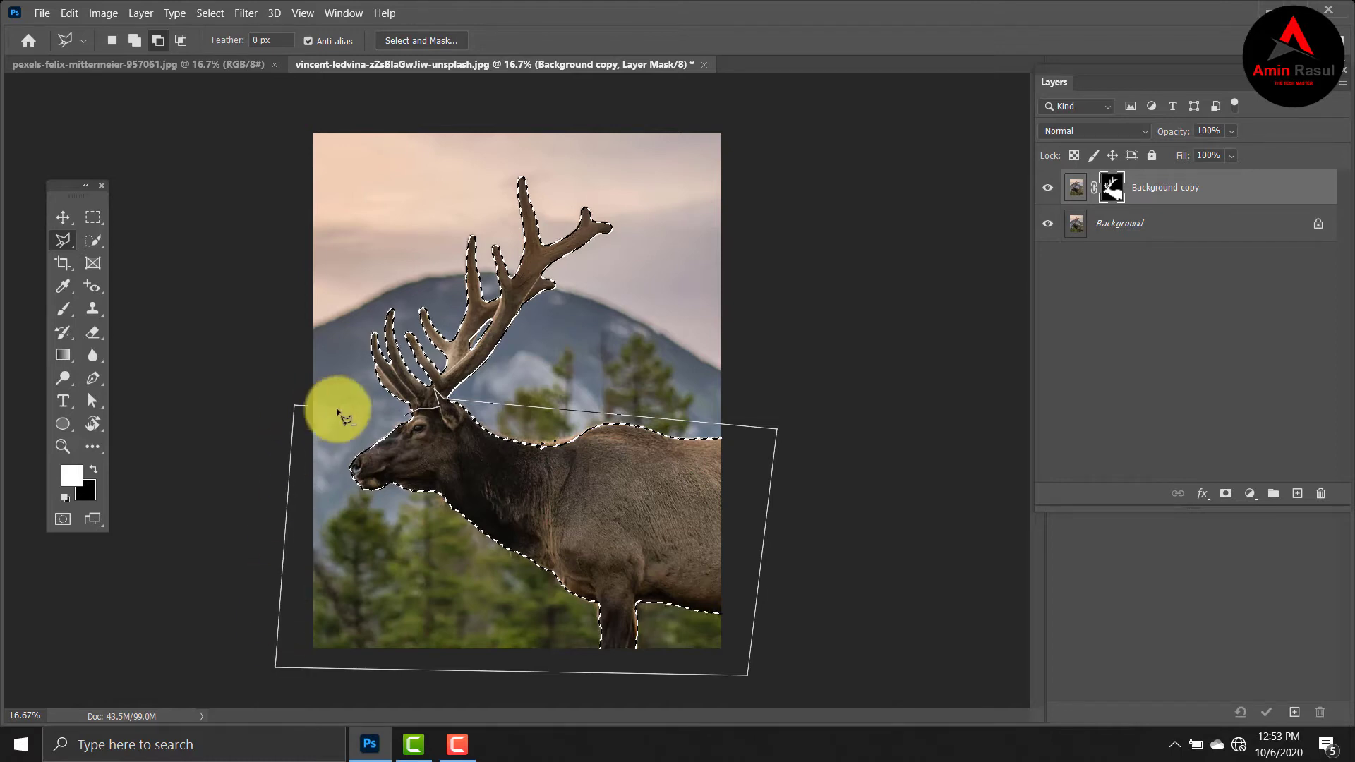
double_click(407, 418)
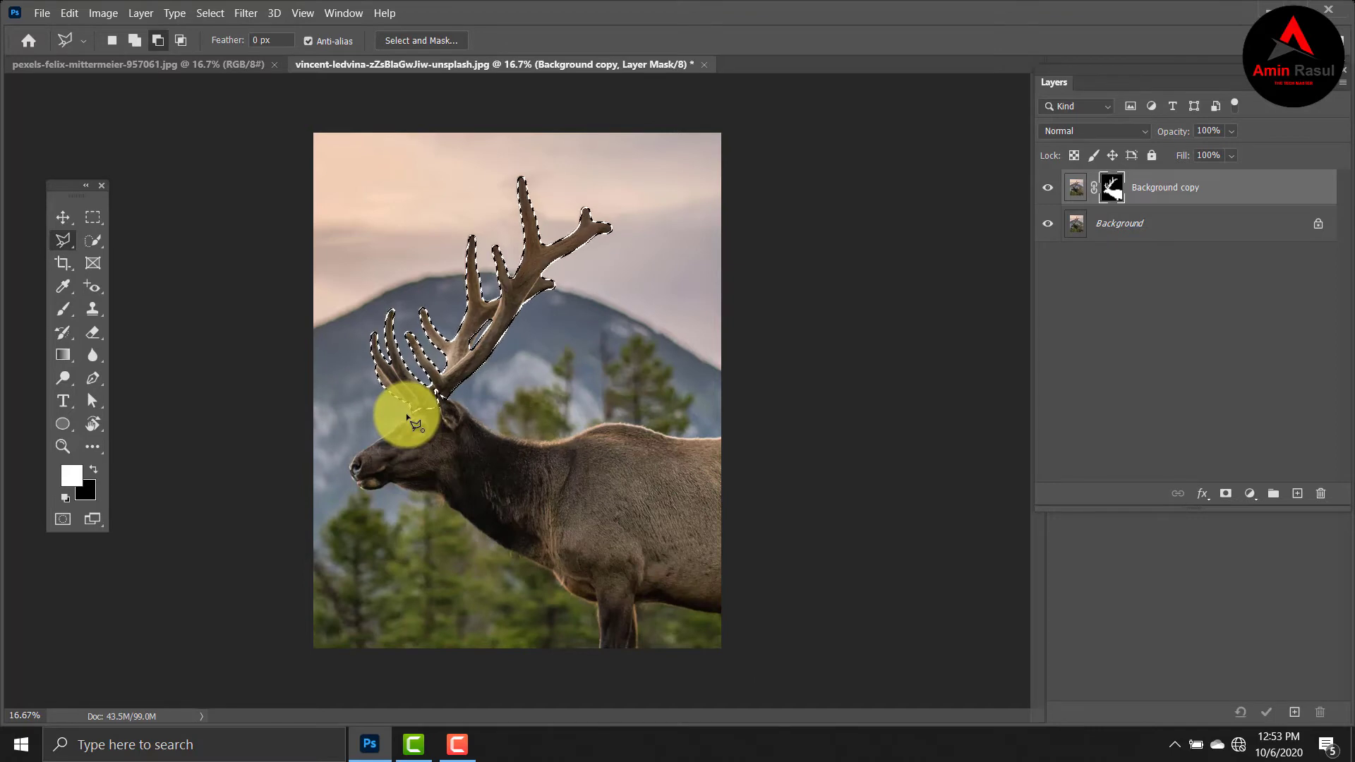
click(1080, 189)
key(ctrl+j)
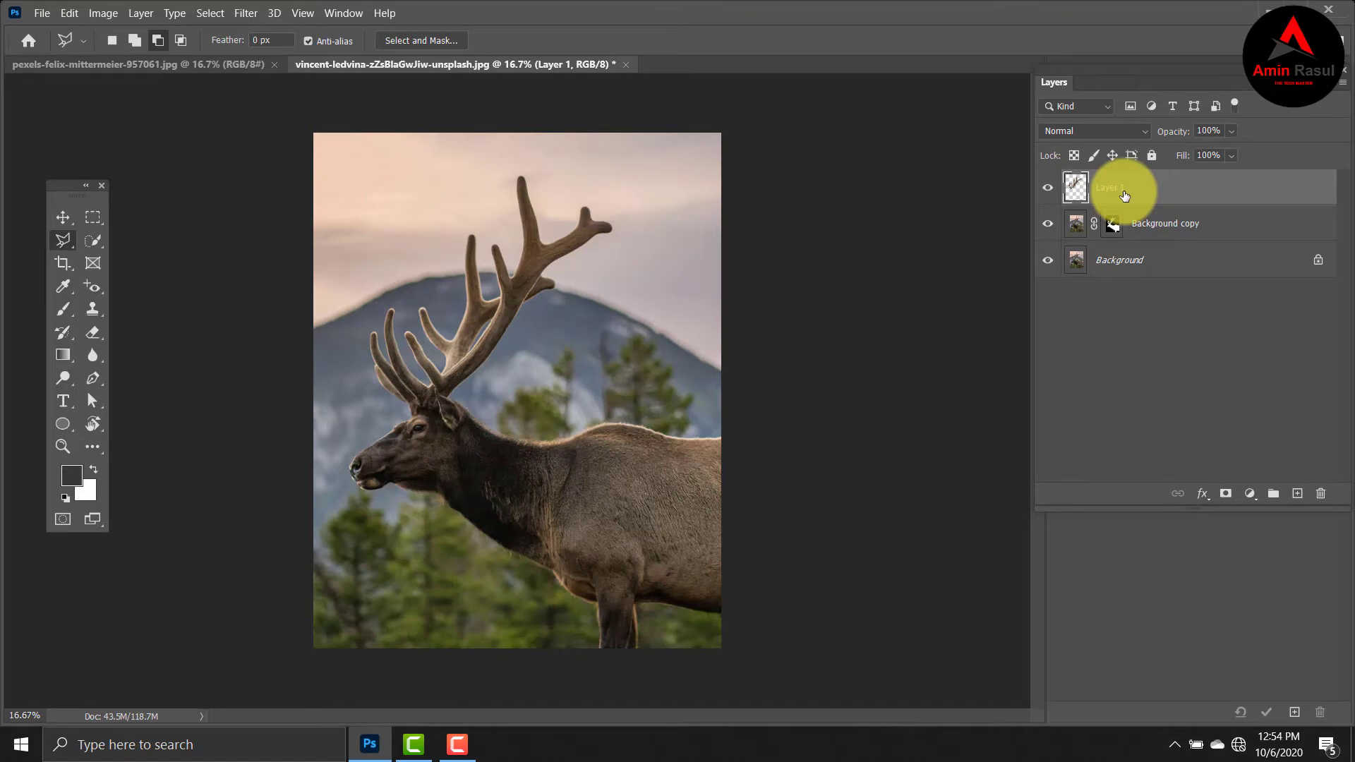
Create a layer group named "Glow effect" above the antler layer and hide it.
click(1269, 496)
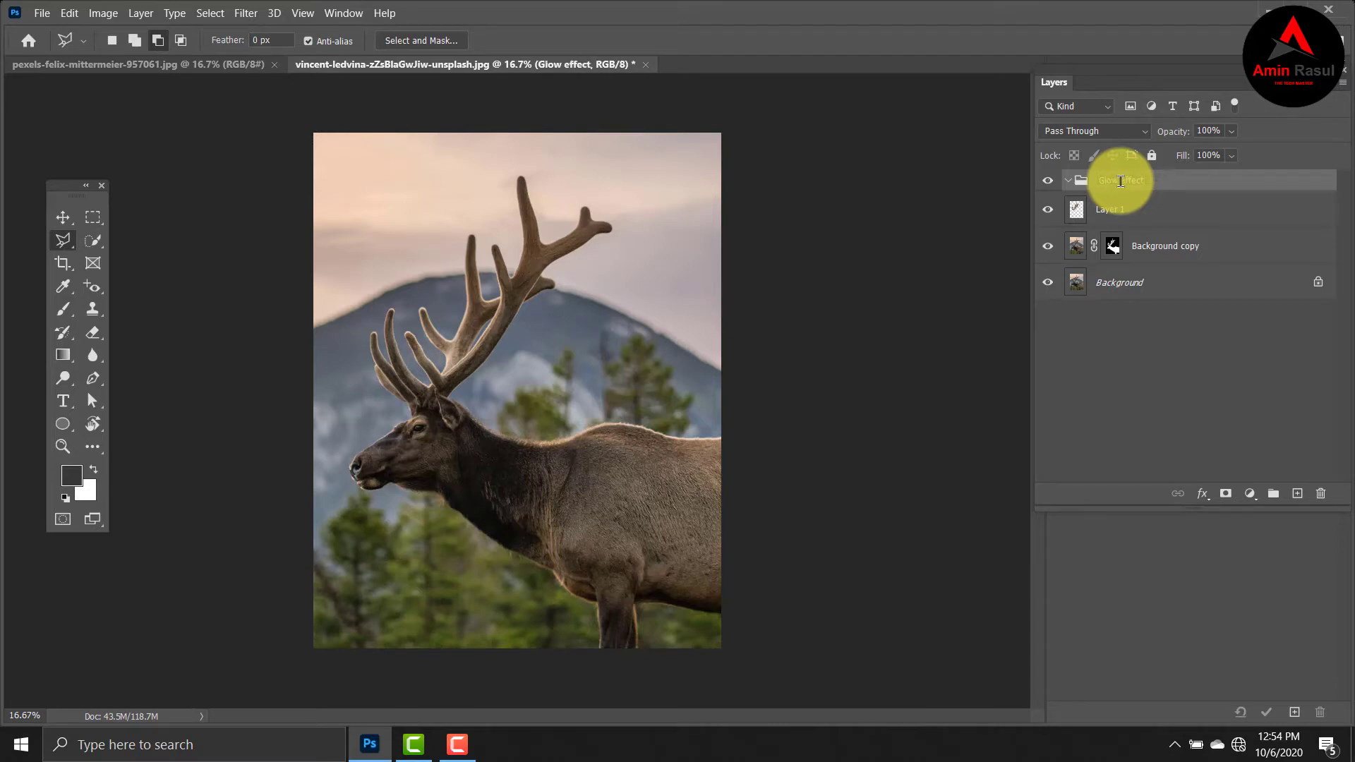
key(Return)
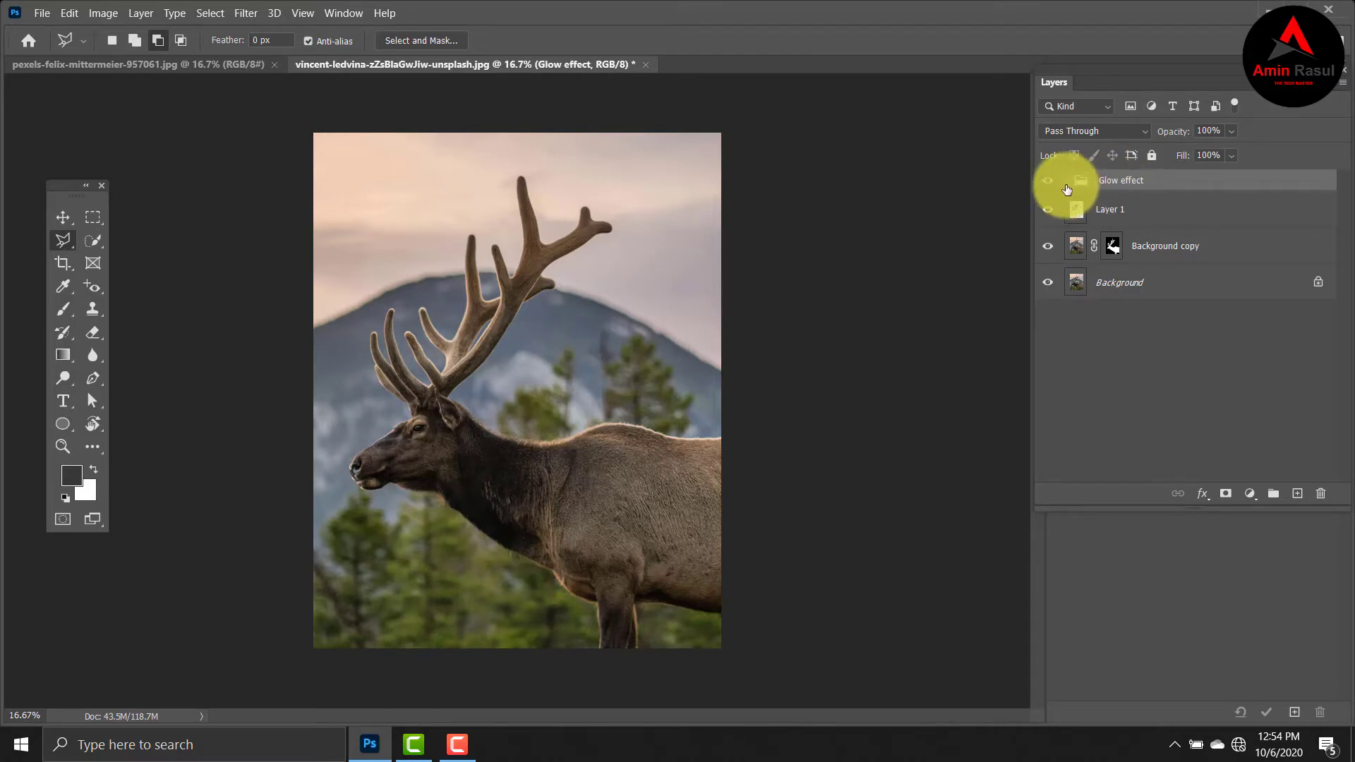
click(1048, 180)
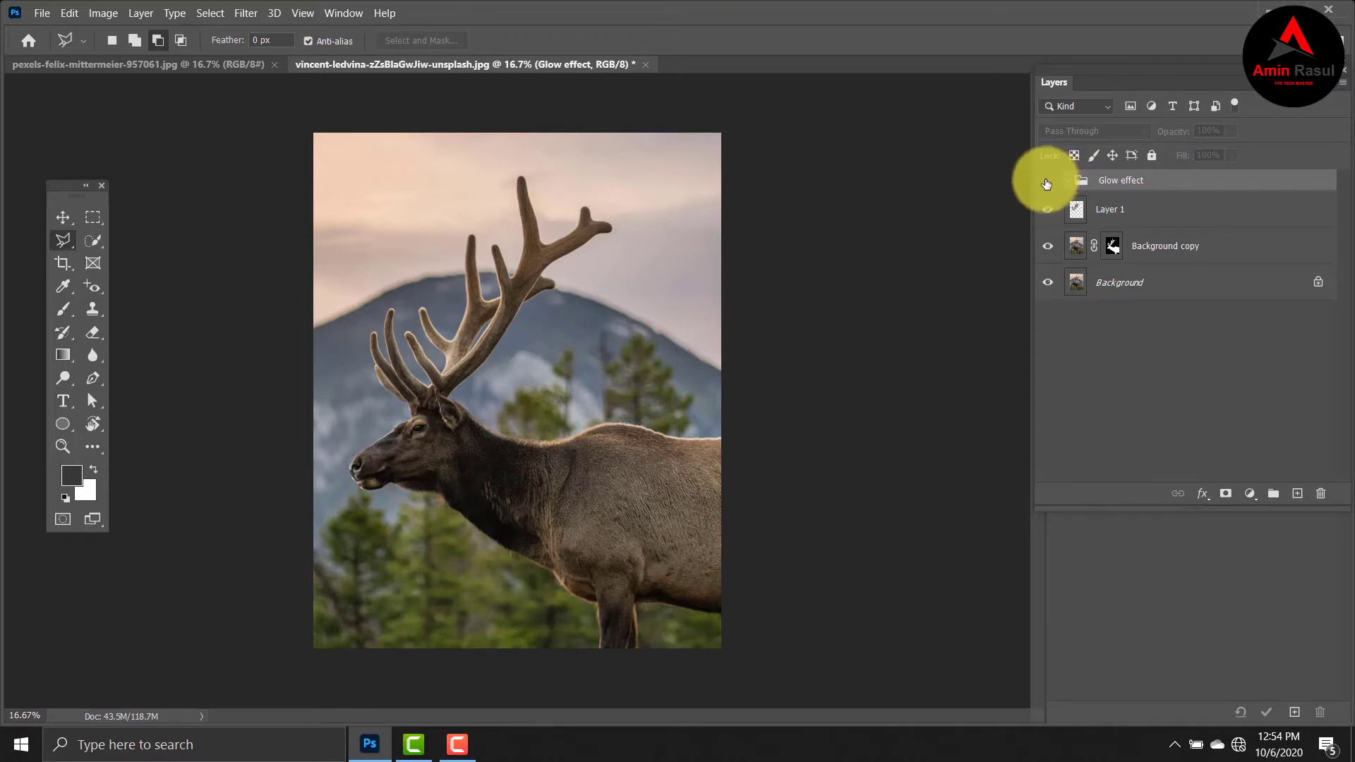
Add a Color Lookup adjustment directly above the Background layer using the Moonlight.3DL 3DLUT file.
click(1199, 283)
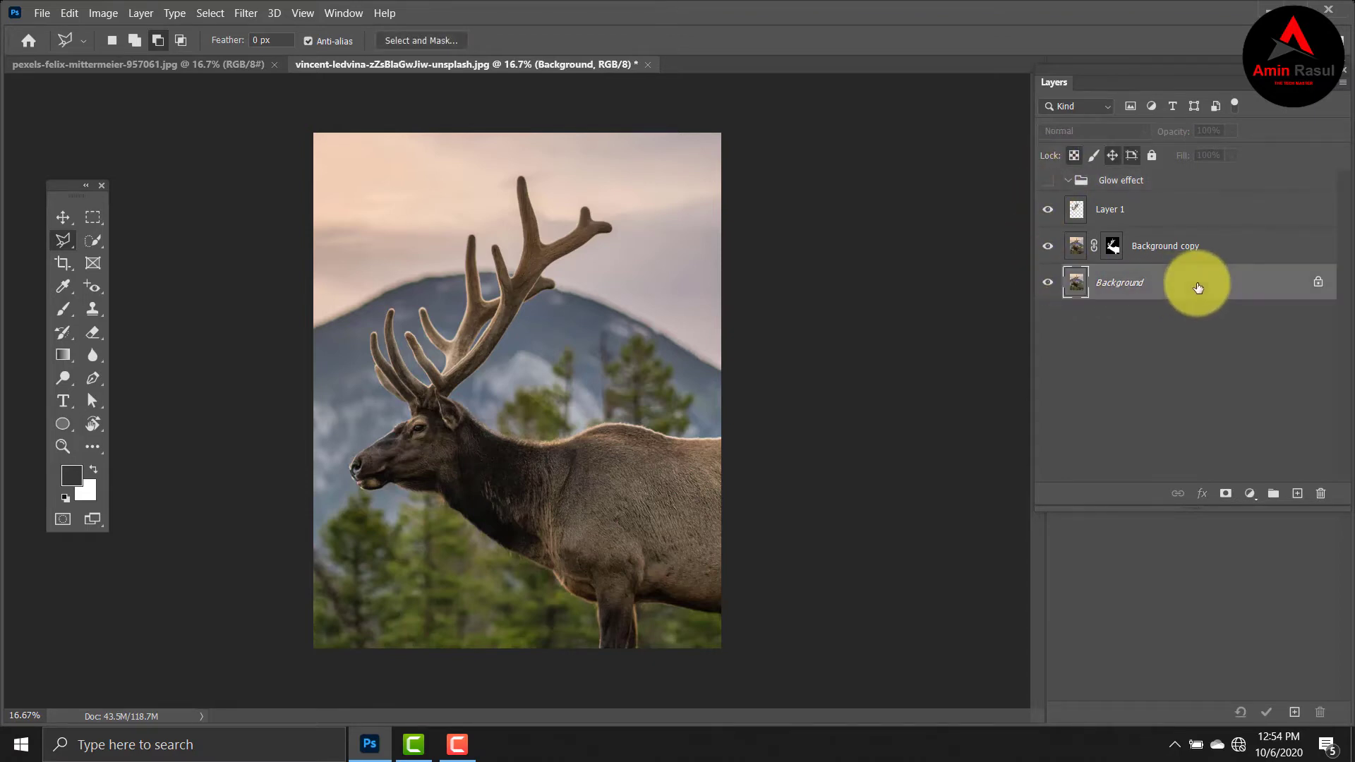
click(1249, 495)
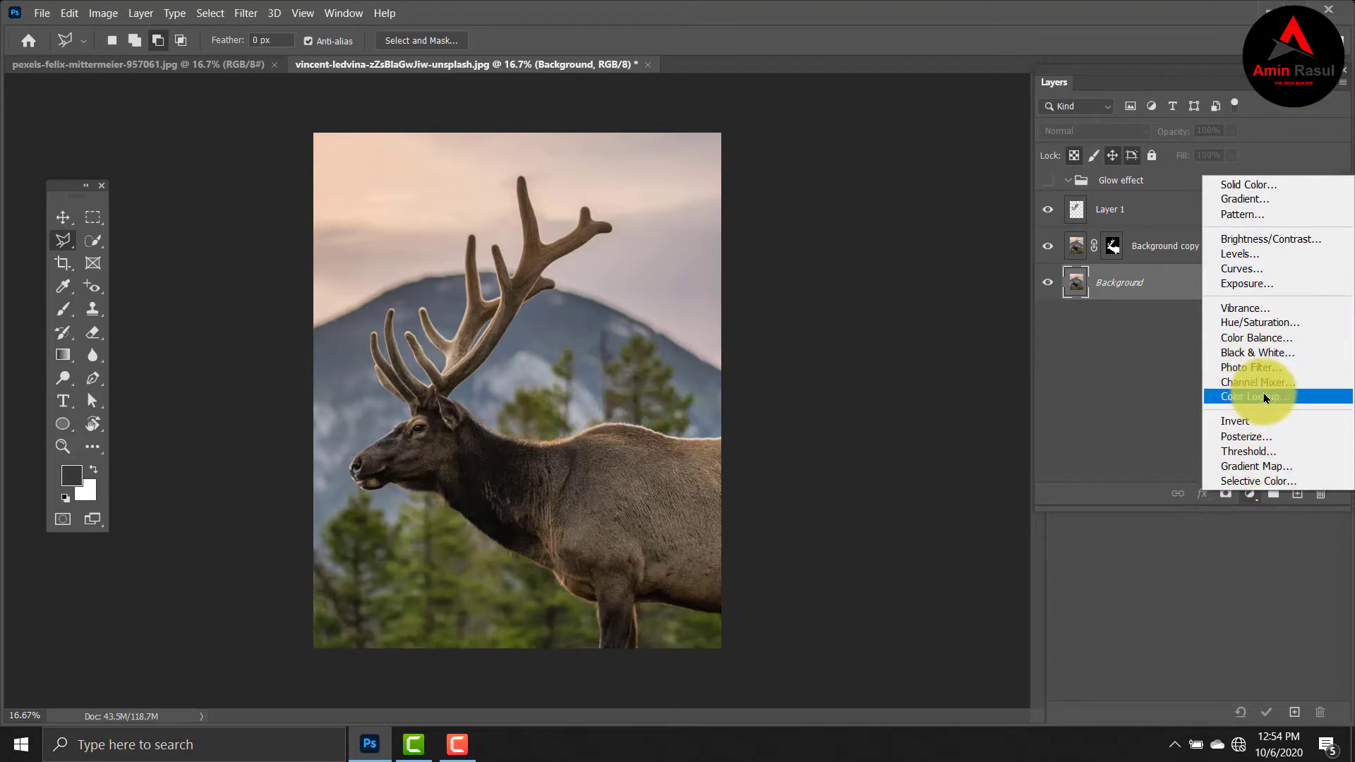
click(1297, 396)
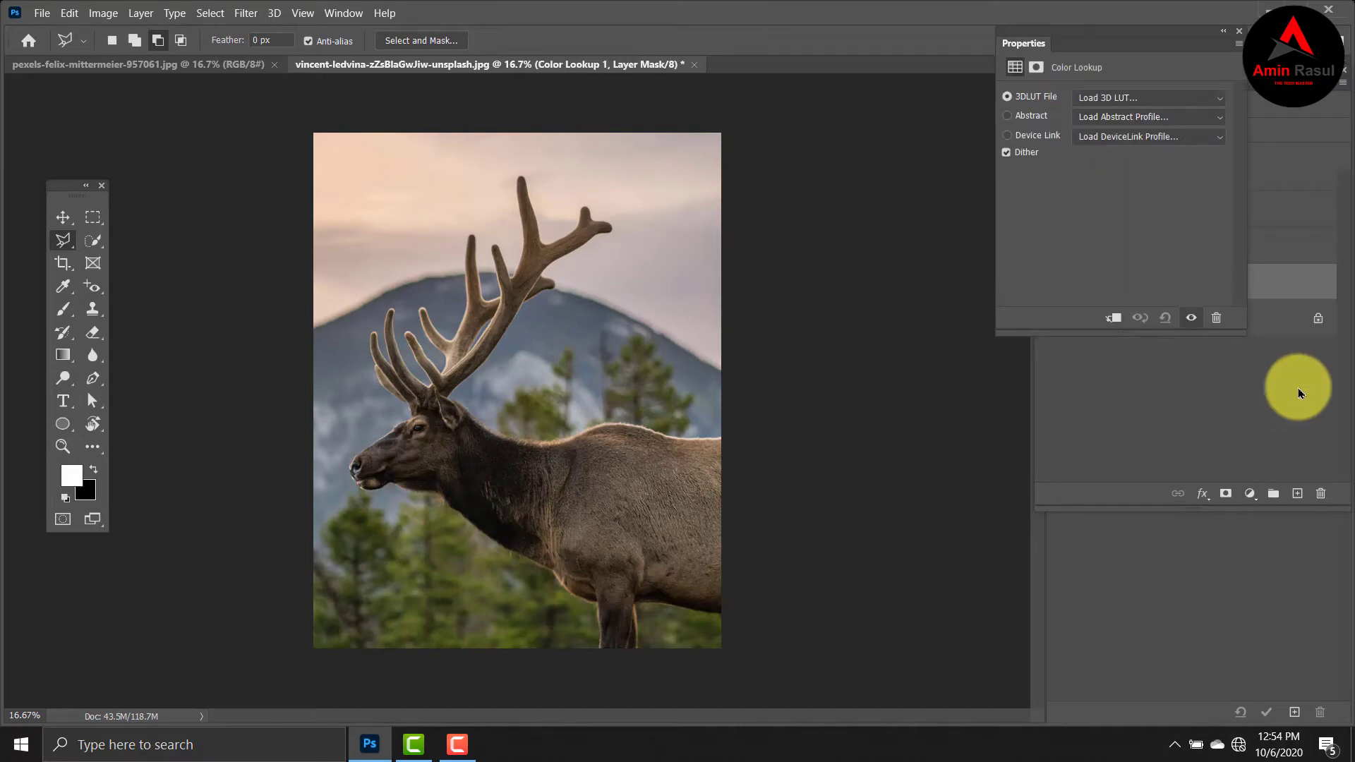
click(1213, 98)
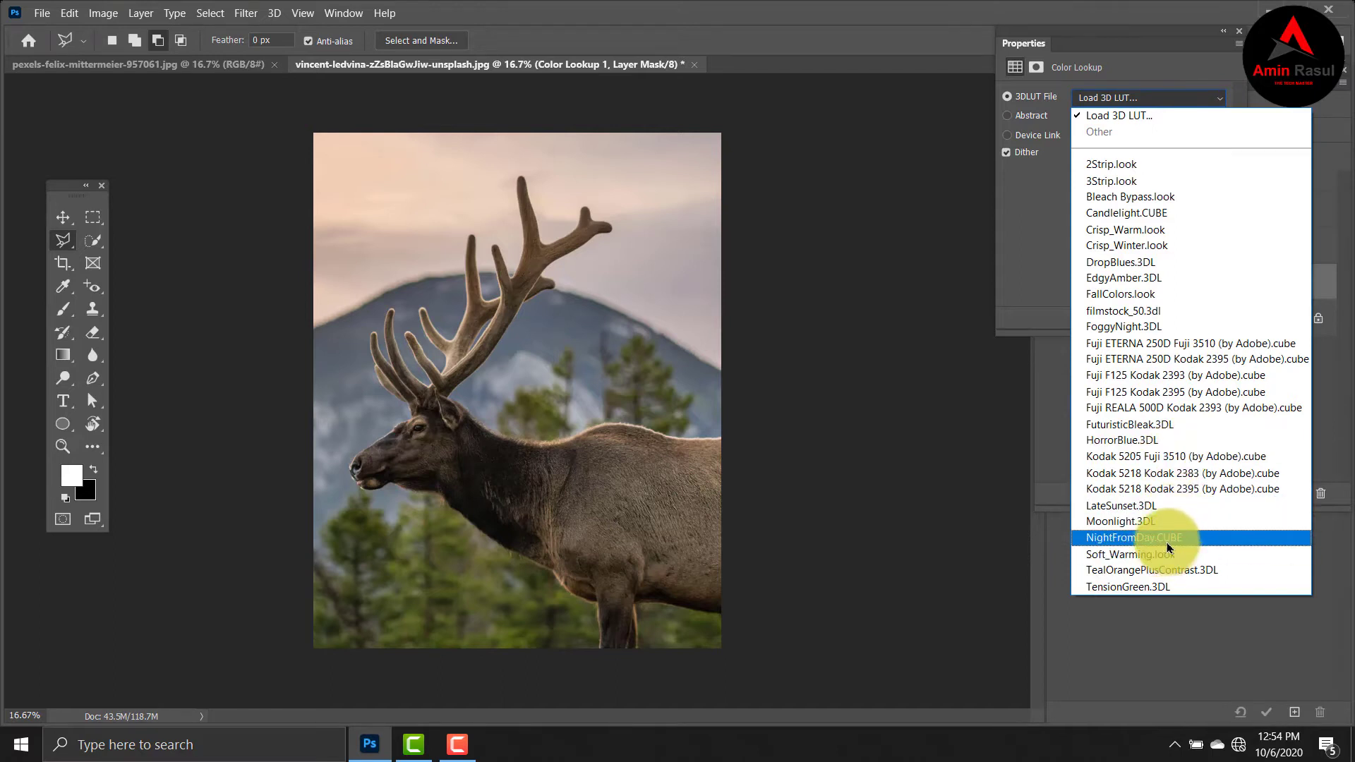
click(1148, 522)
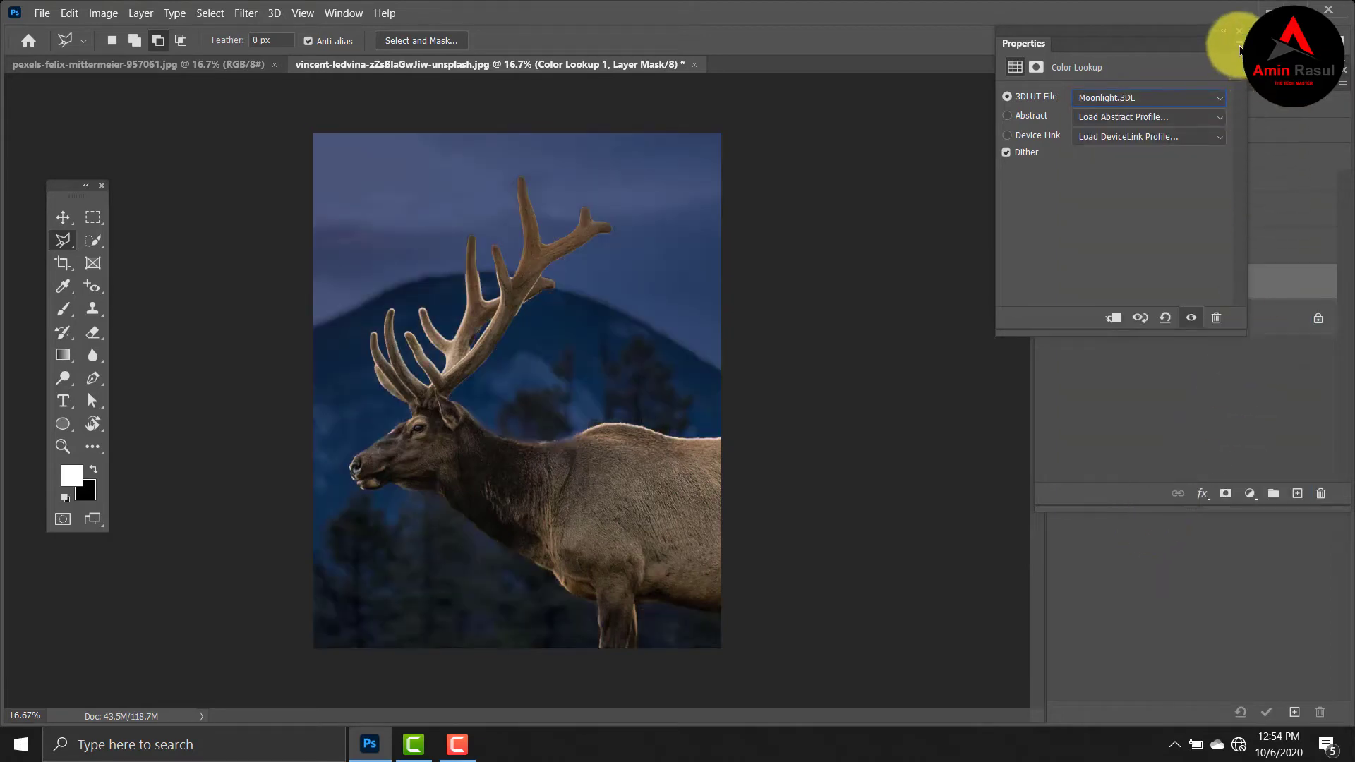
click(1240, 37)
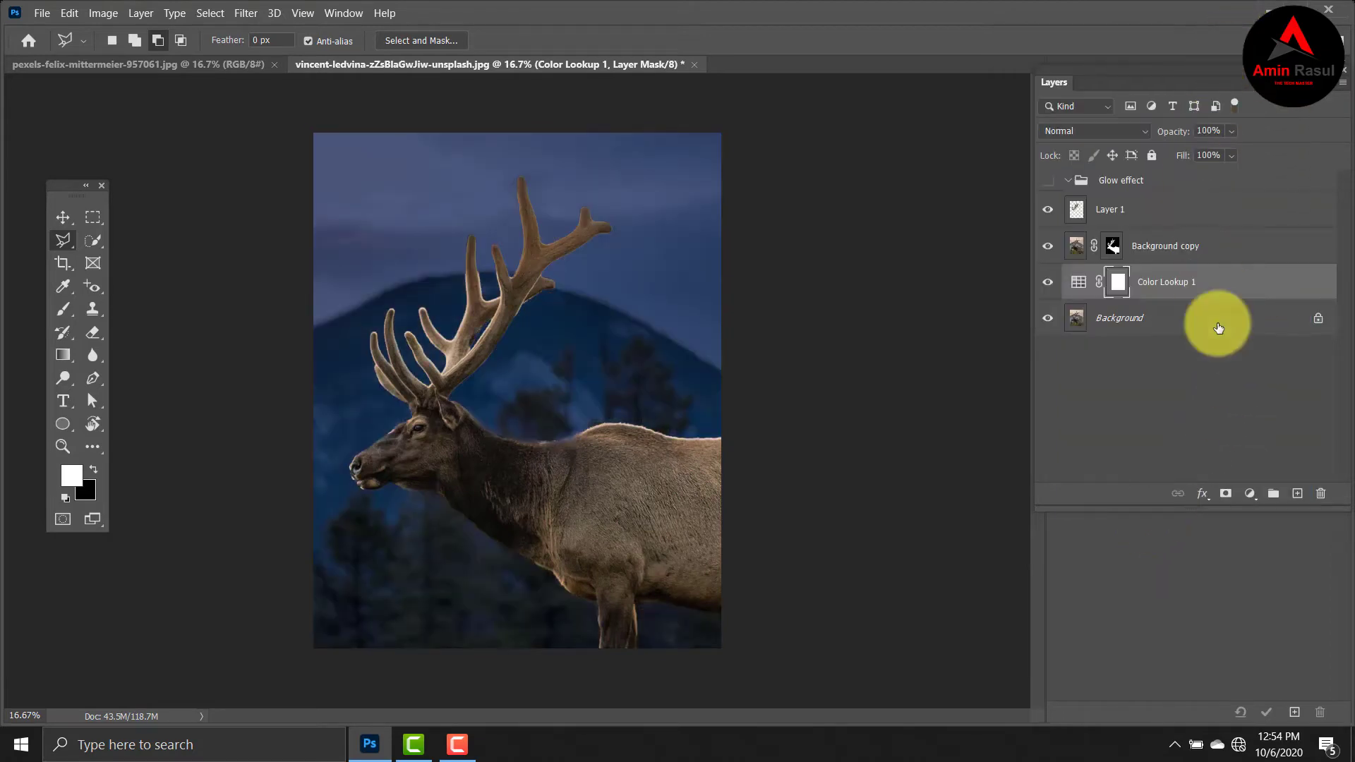
Add a Black & White adjustment layer with the Default preset above the Color Lookup layer.
click(1253, 494)
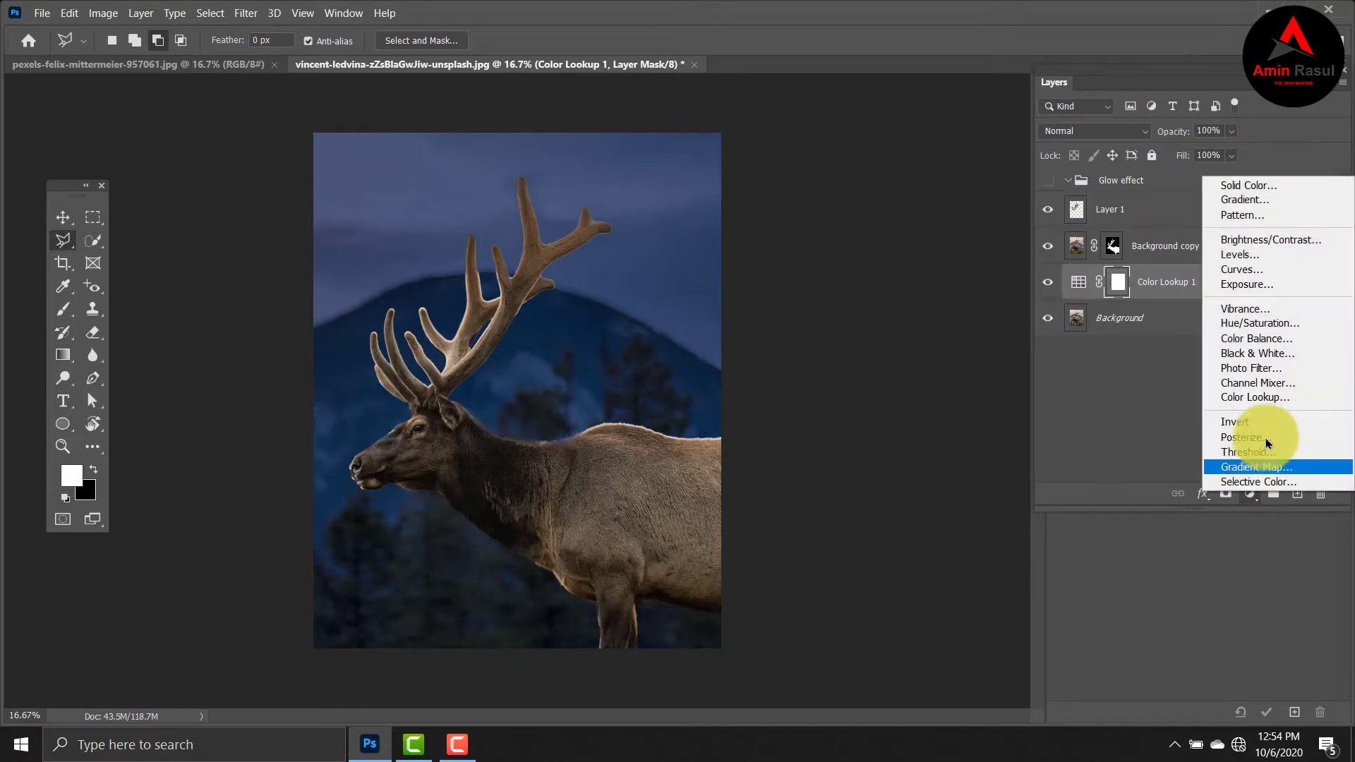
click(1252, 361)
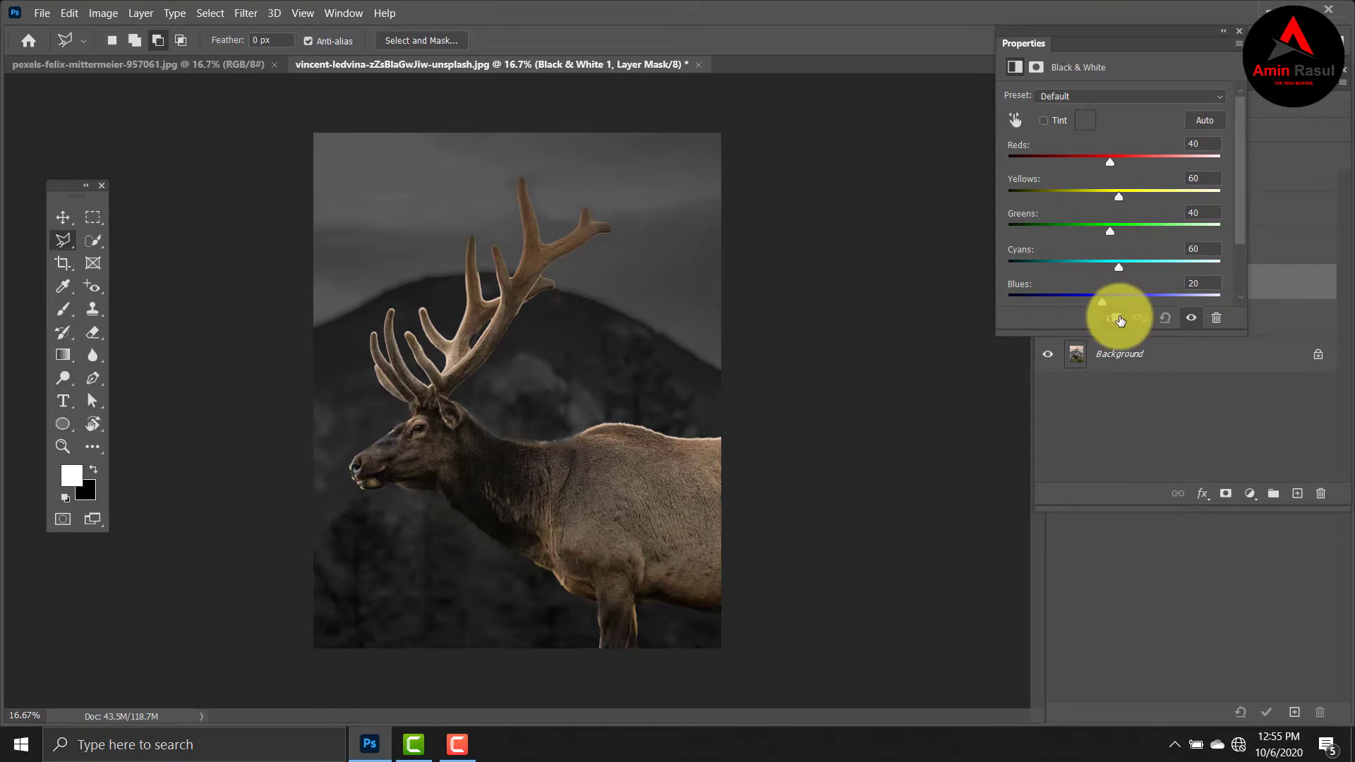
click(1235, 33)
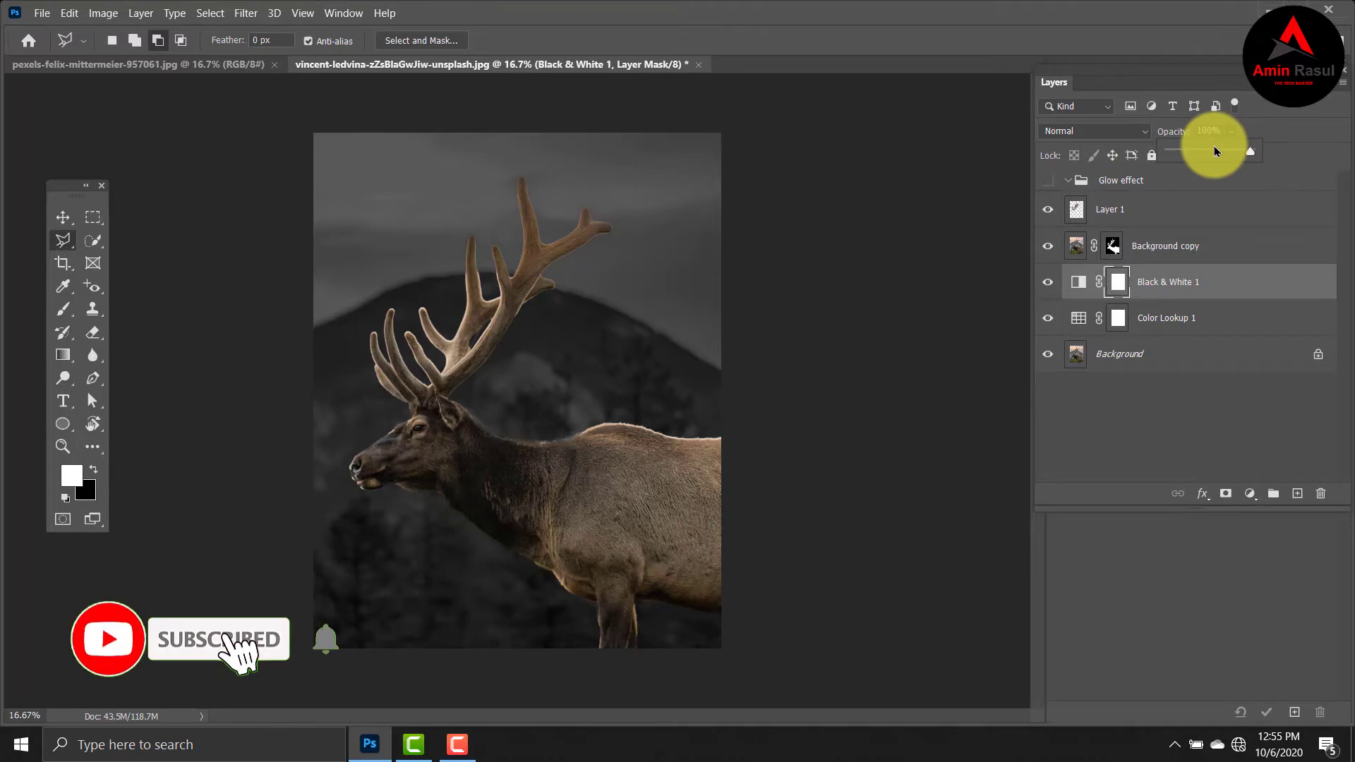
Lower the opacity of the Black & White 1 adjustment layer to 50%.
click(1212, 151)
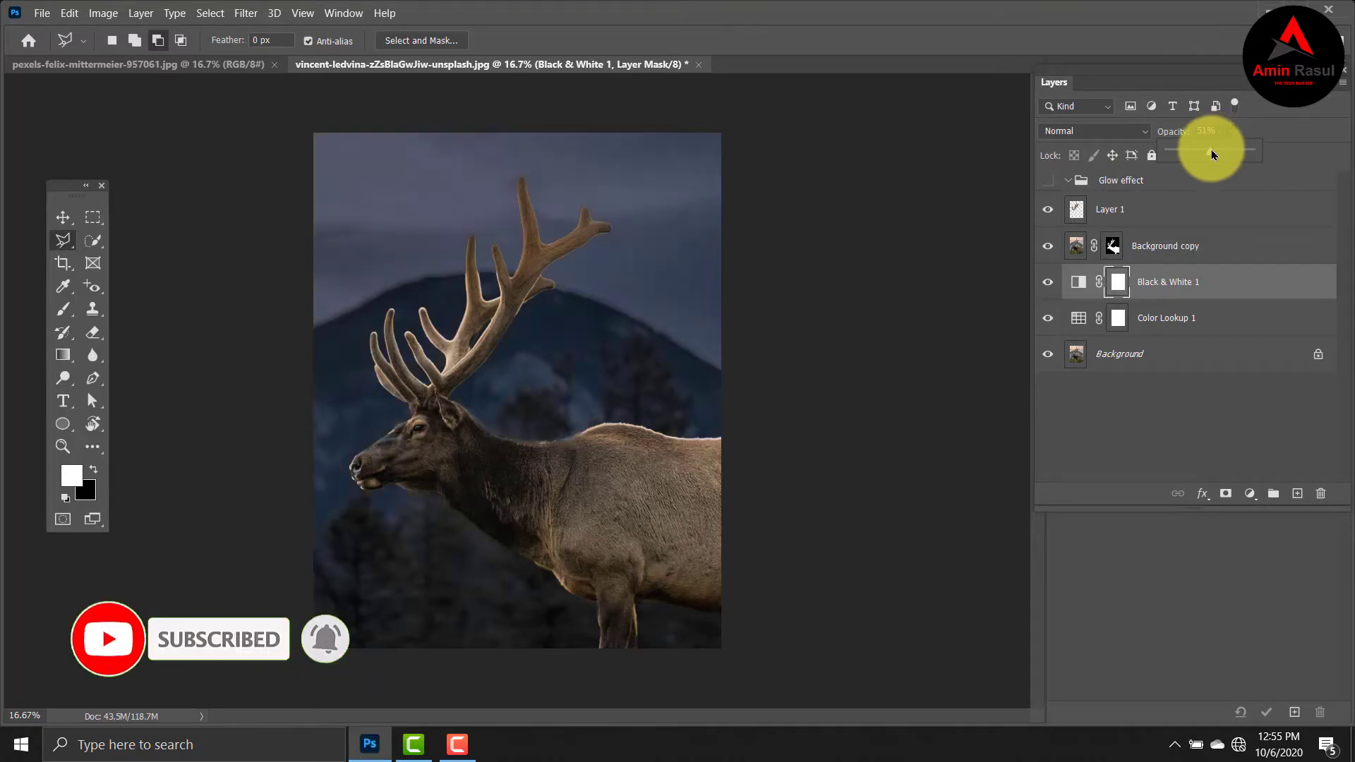
drag(1212, 154, 1210, 152)
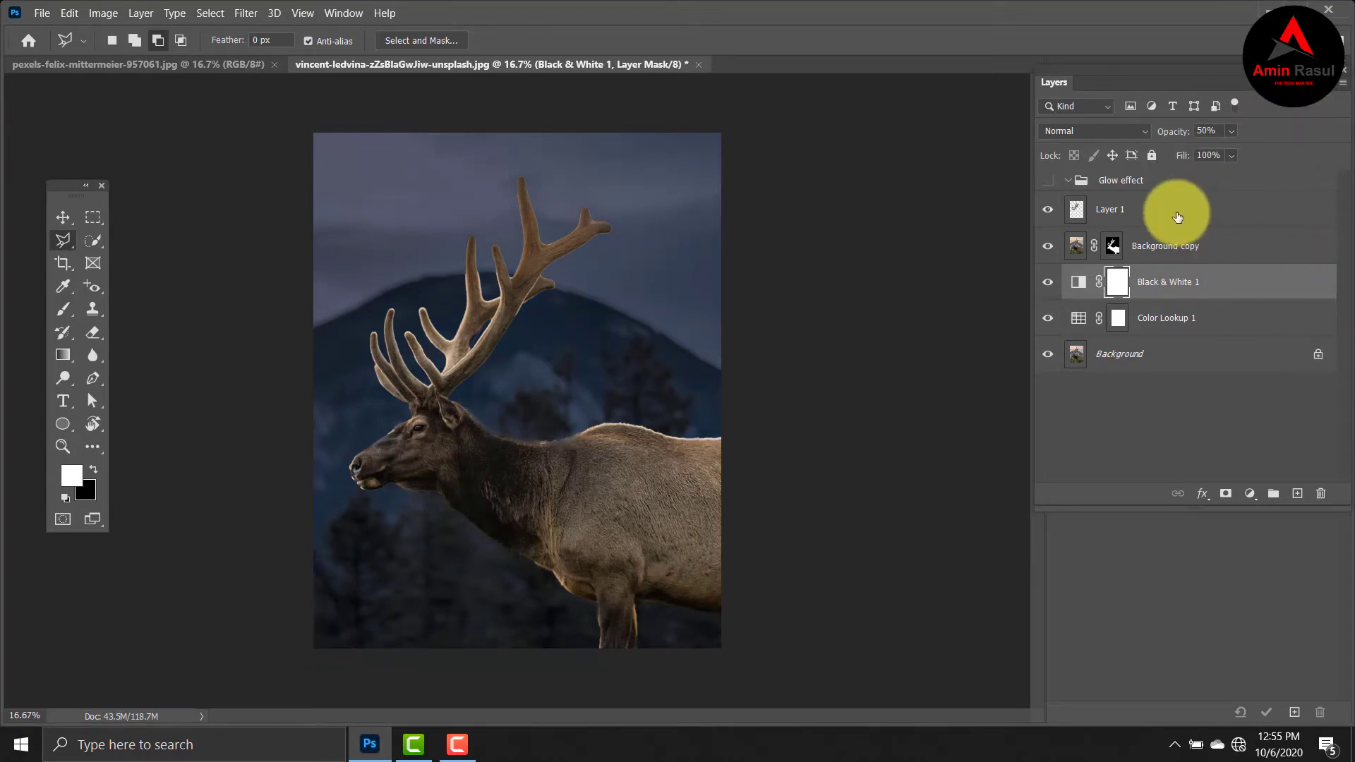
Make the Glow effect group visible and convert the antler layer, Layer 1, to a smart object.
click(1178, 217)
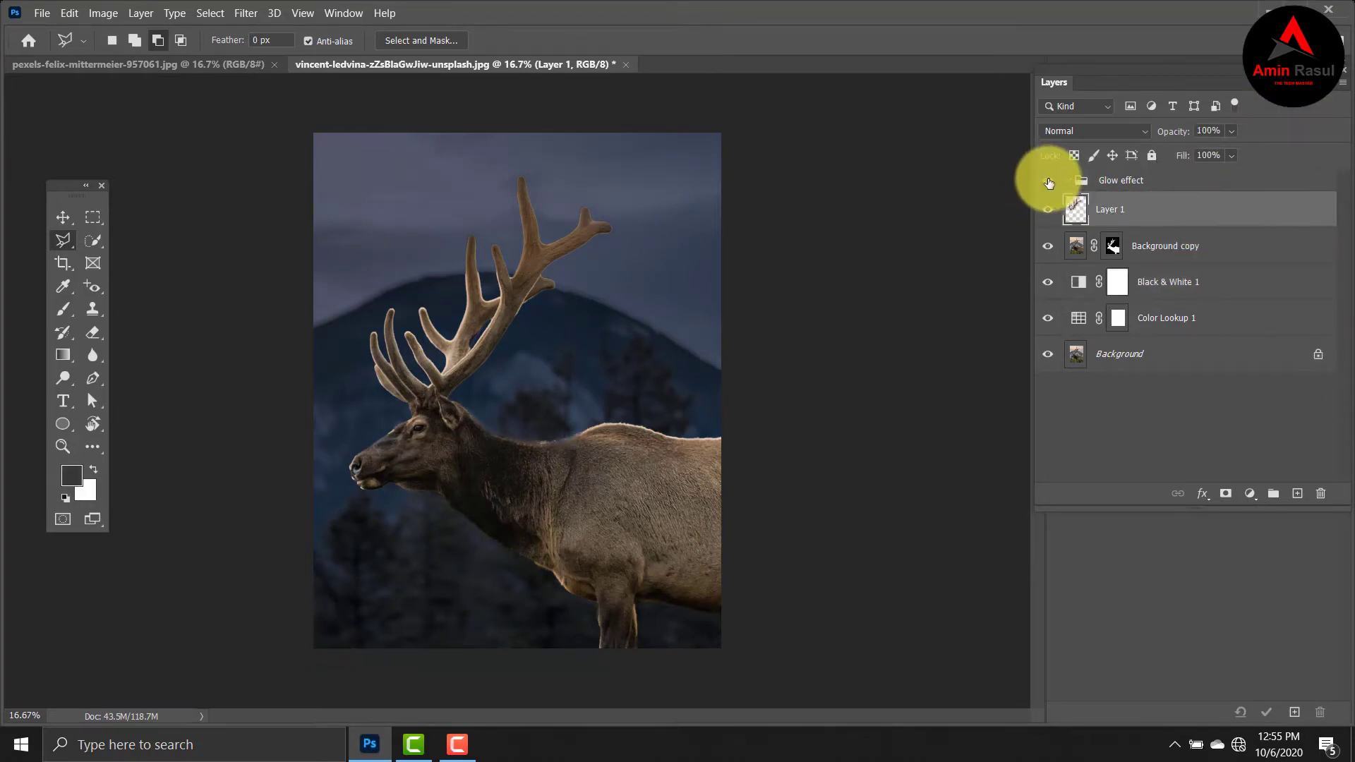
click(1049, 181)
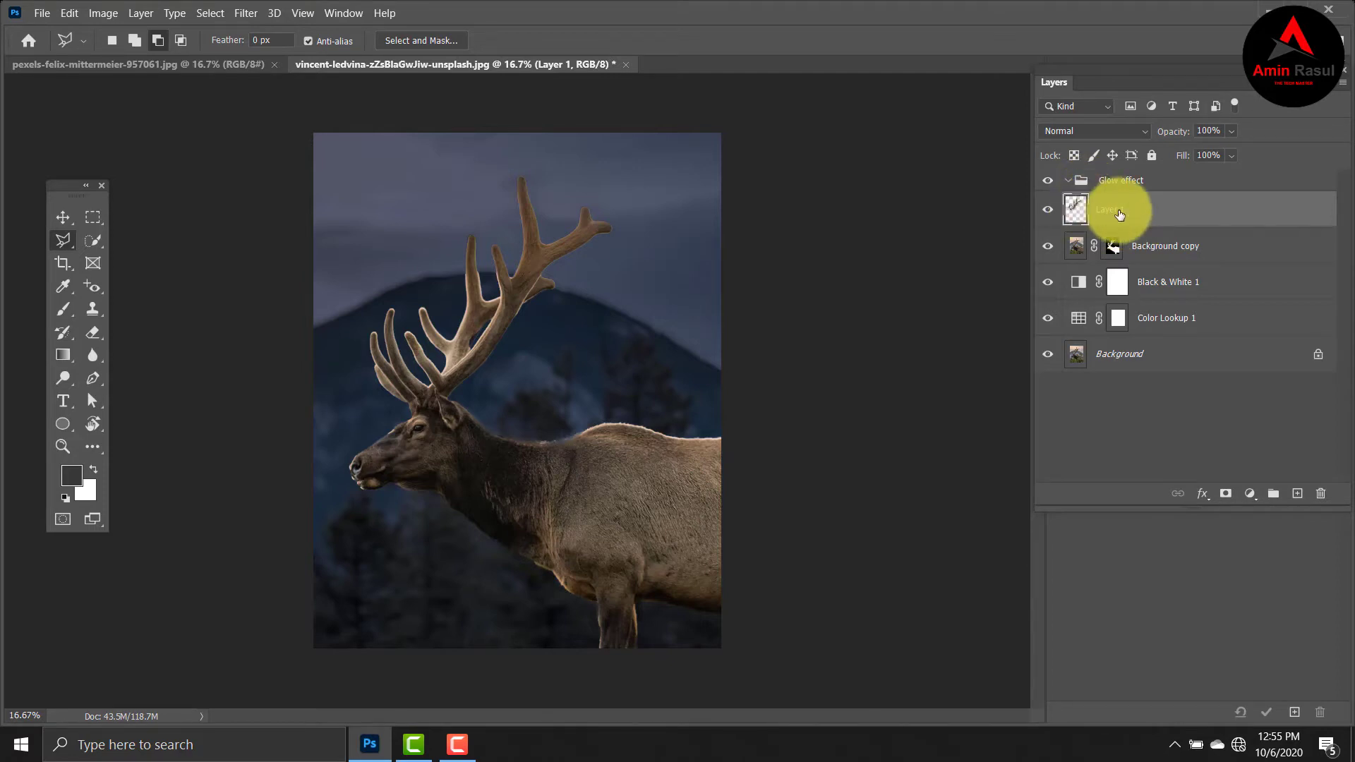
right_click(1119, 215)
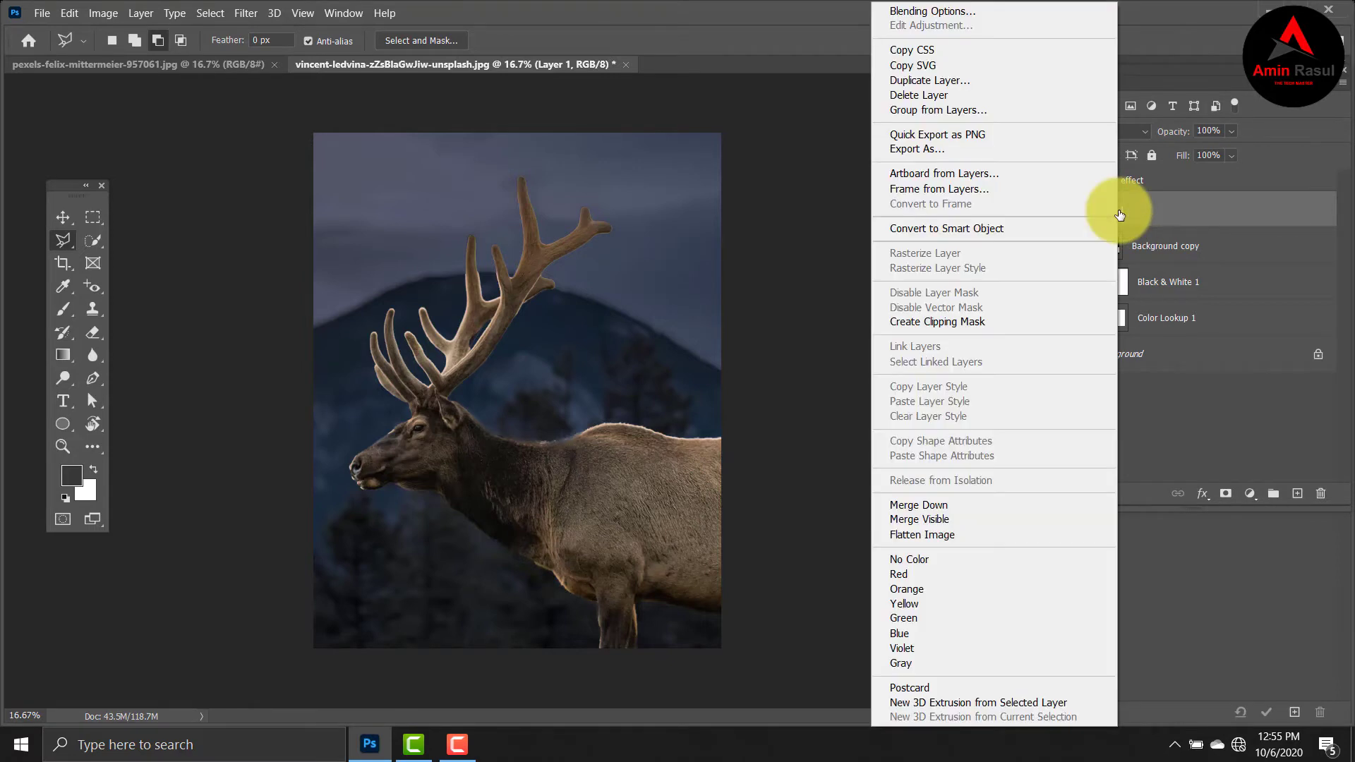
click(1015, 229)
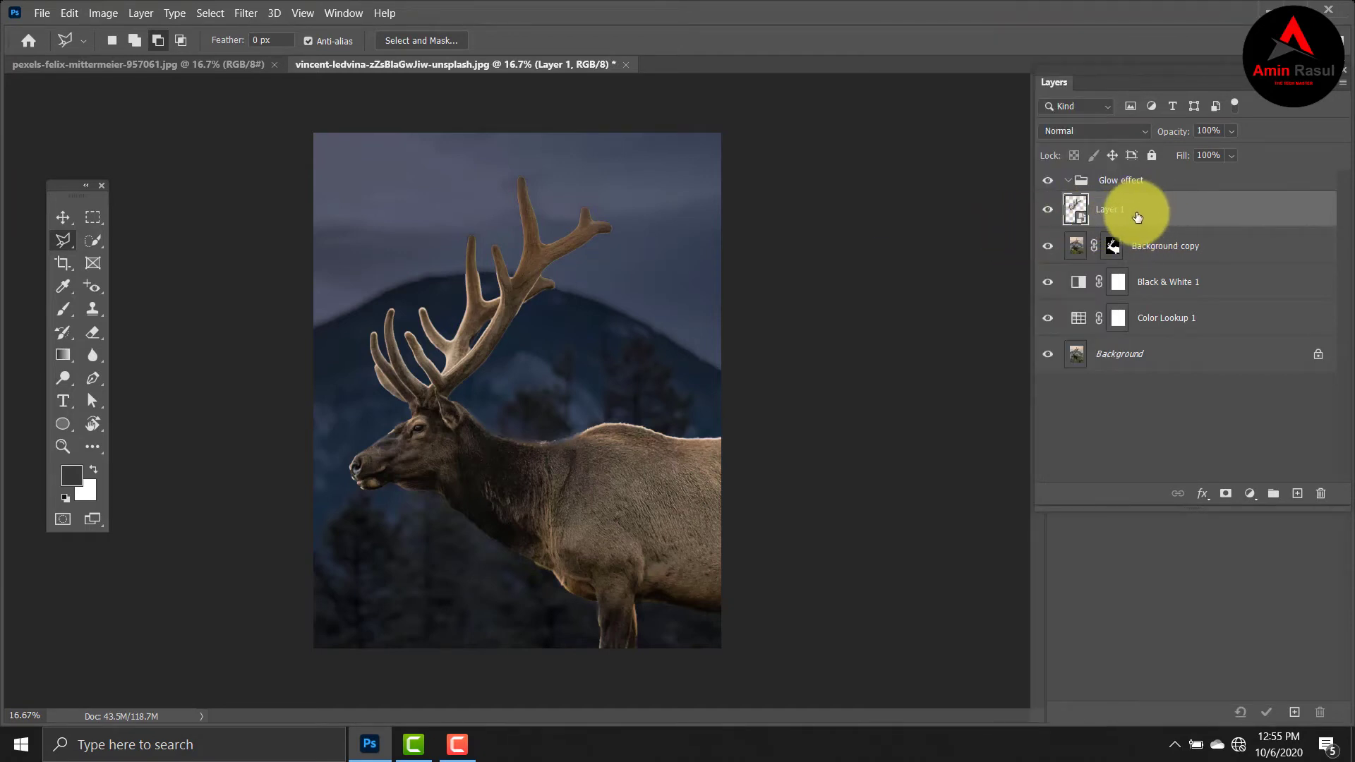
Duplicate the antler smart object and set the copy's blend mode to Linear Dodge (Add).
key(ctrl+j)
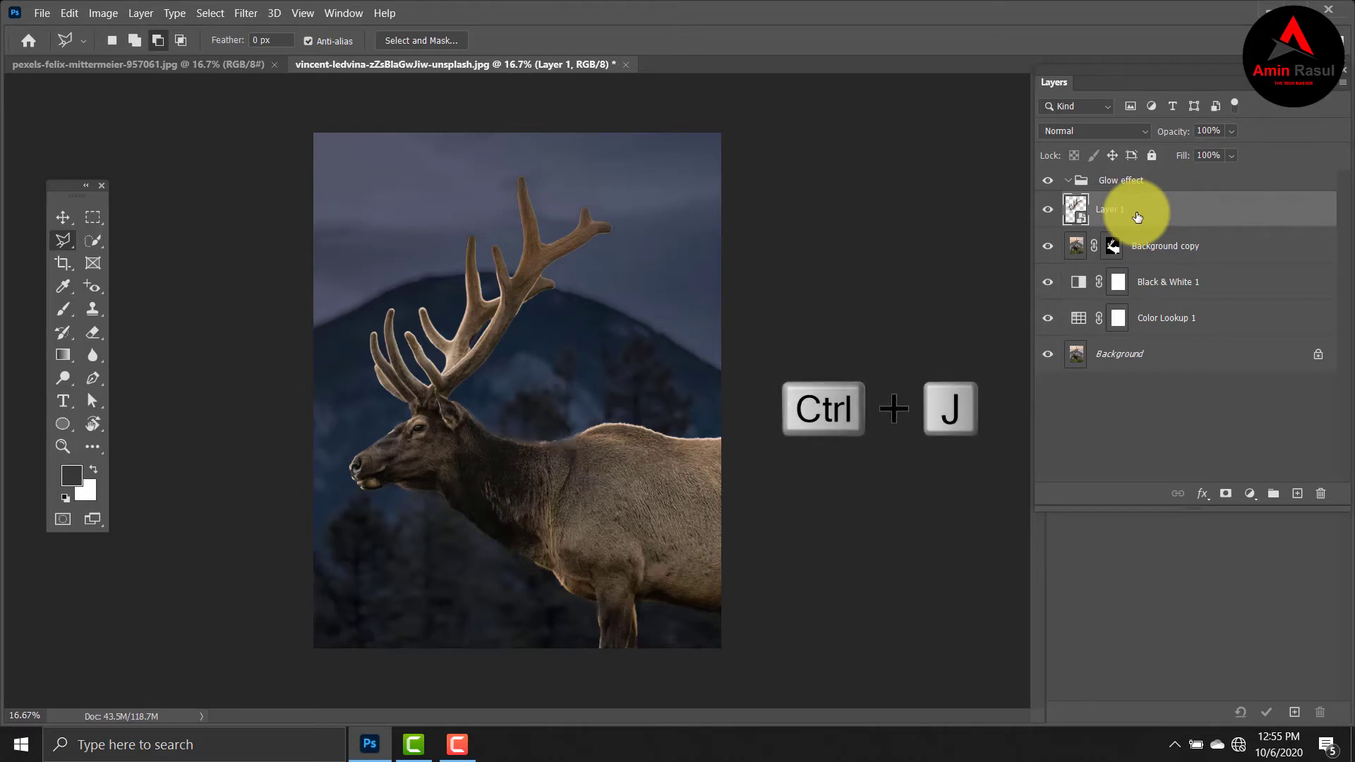
key(ctrl+j)
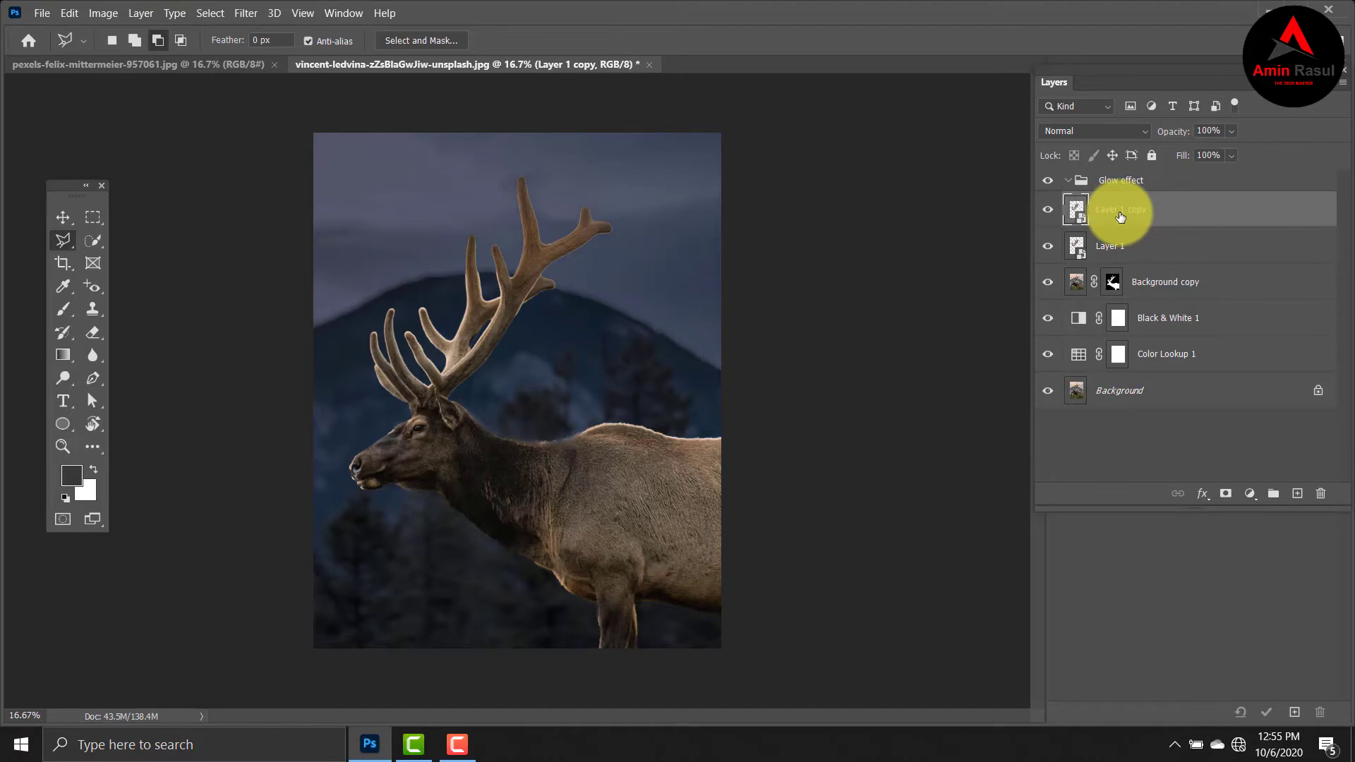
click(1144, 132)
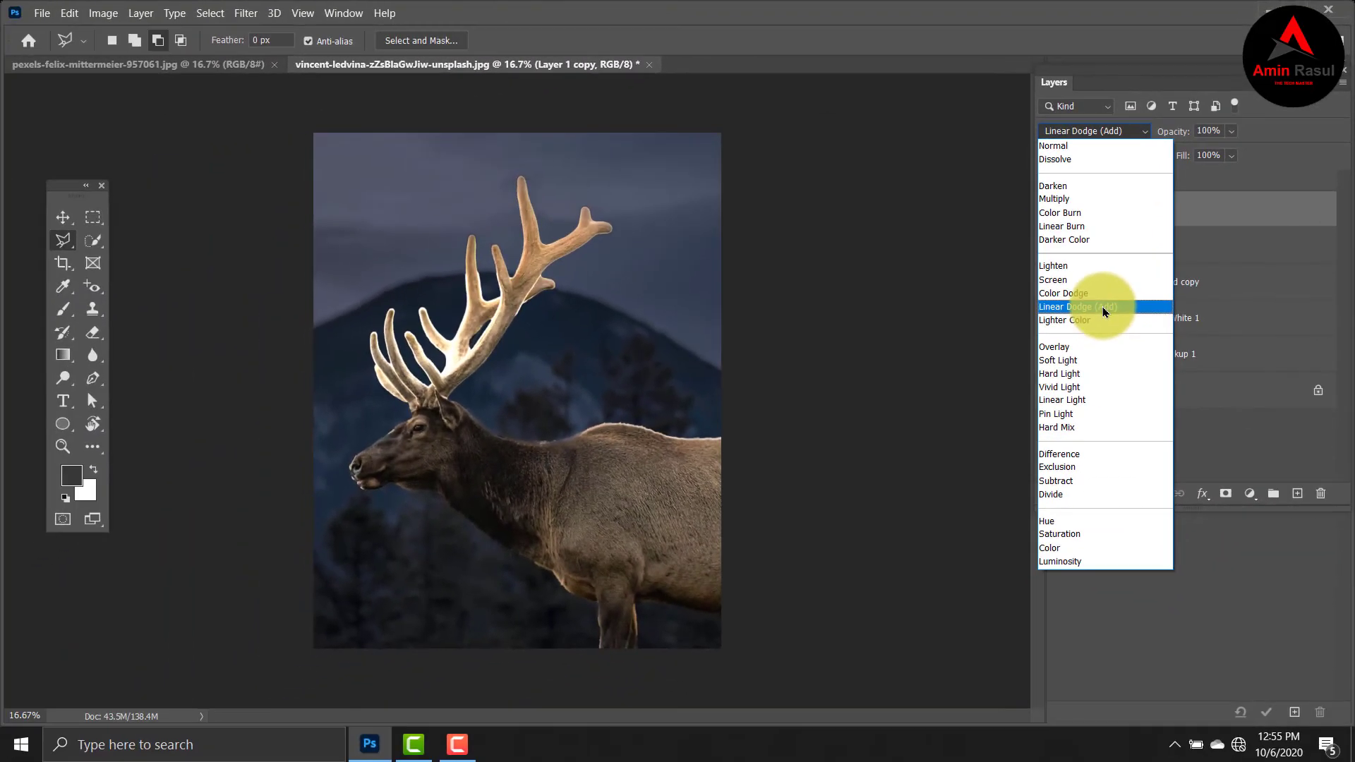
click(1106, 312)
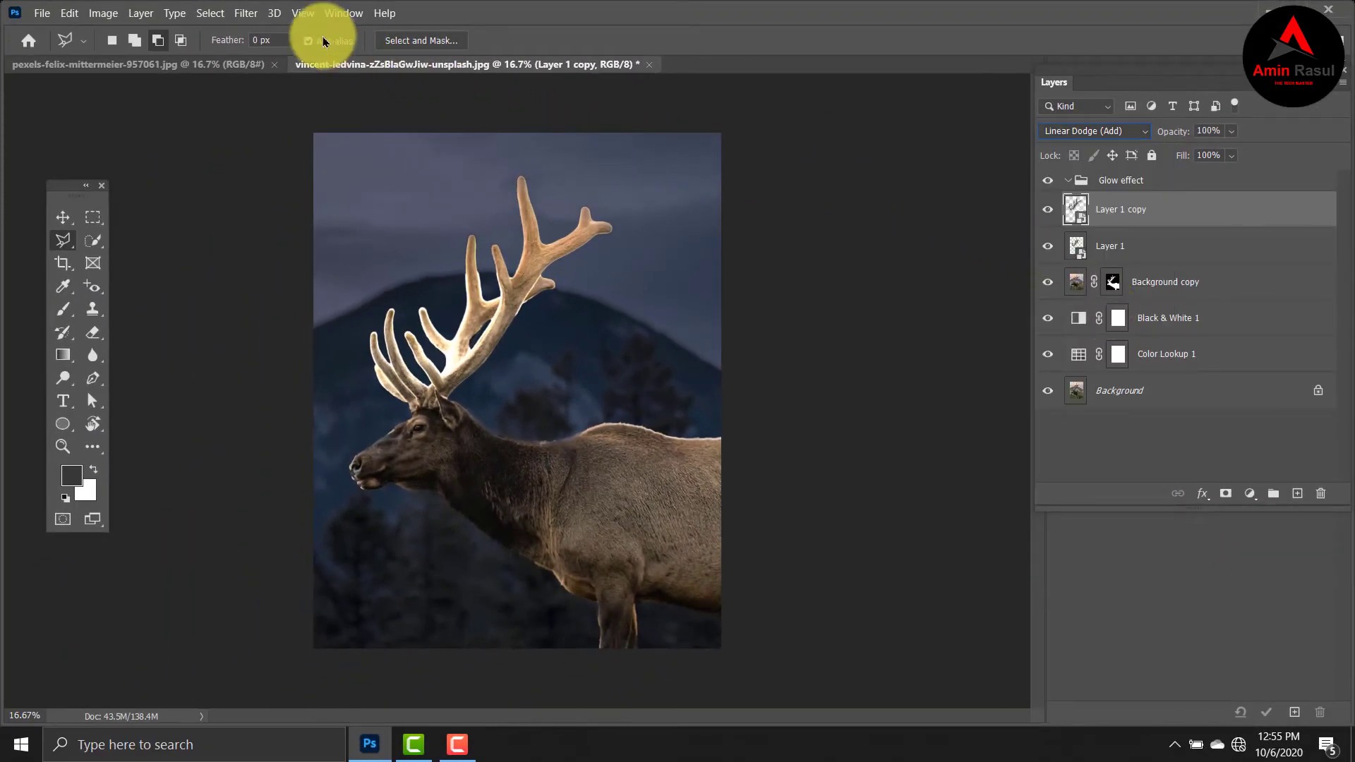
Apply a Gaussian Blur with a 5-pixel radius to the Layer 1 copy smart object.
click(245, 16)
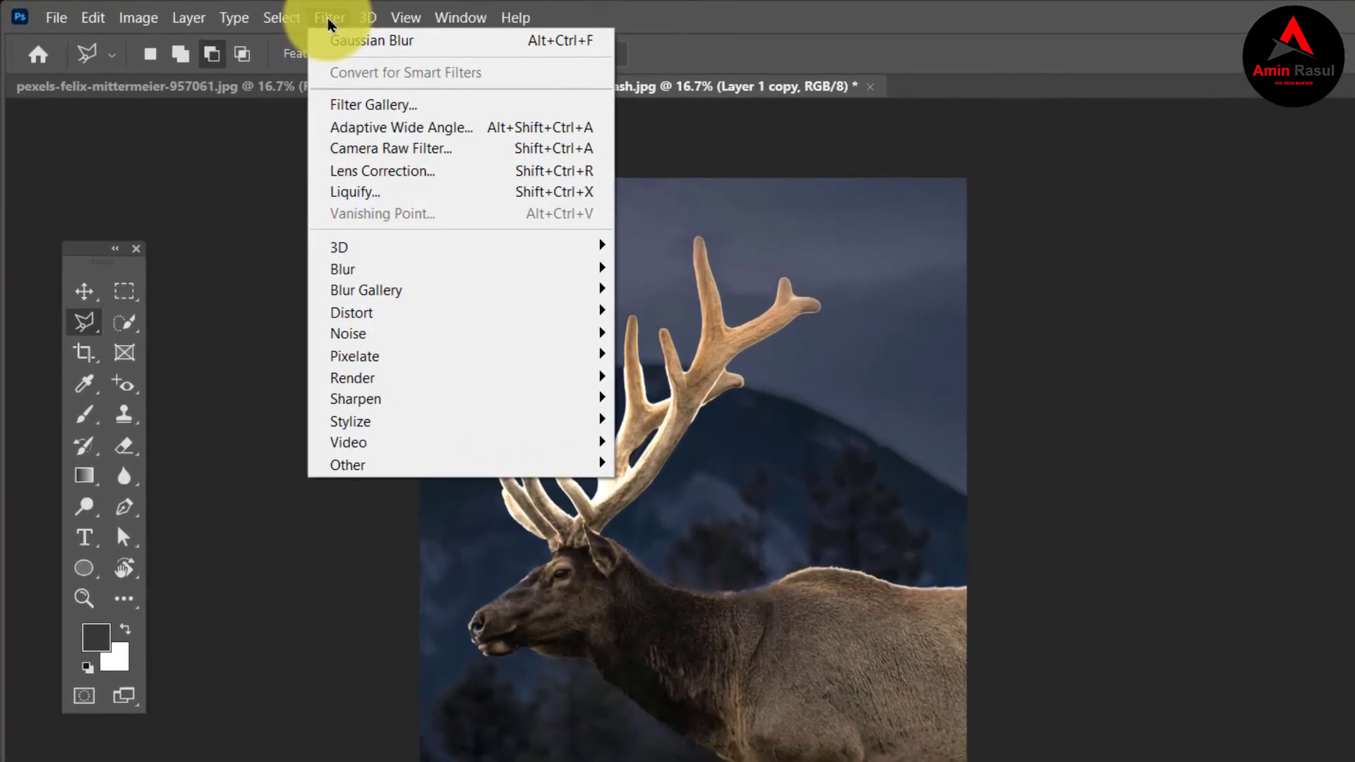
mouse_move(412, 267)
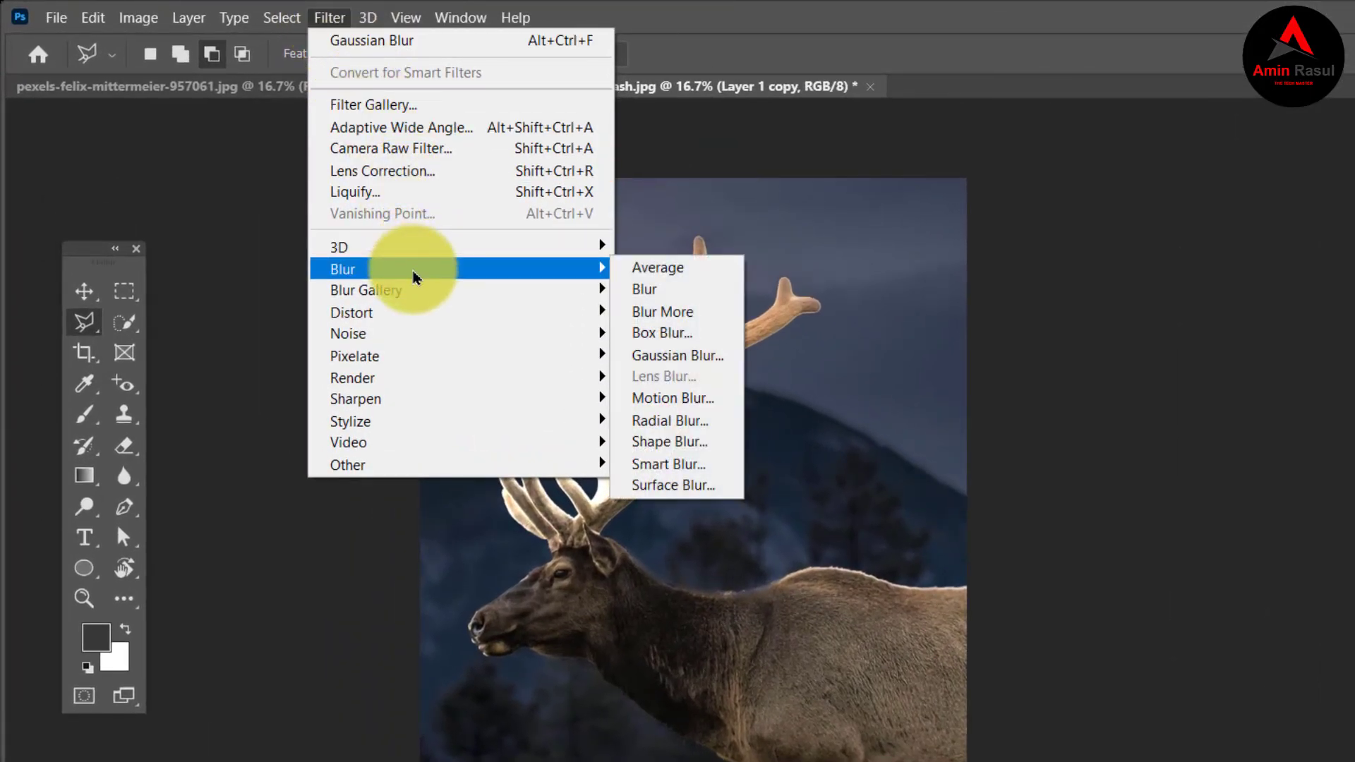
click(678, 355)
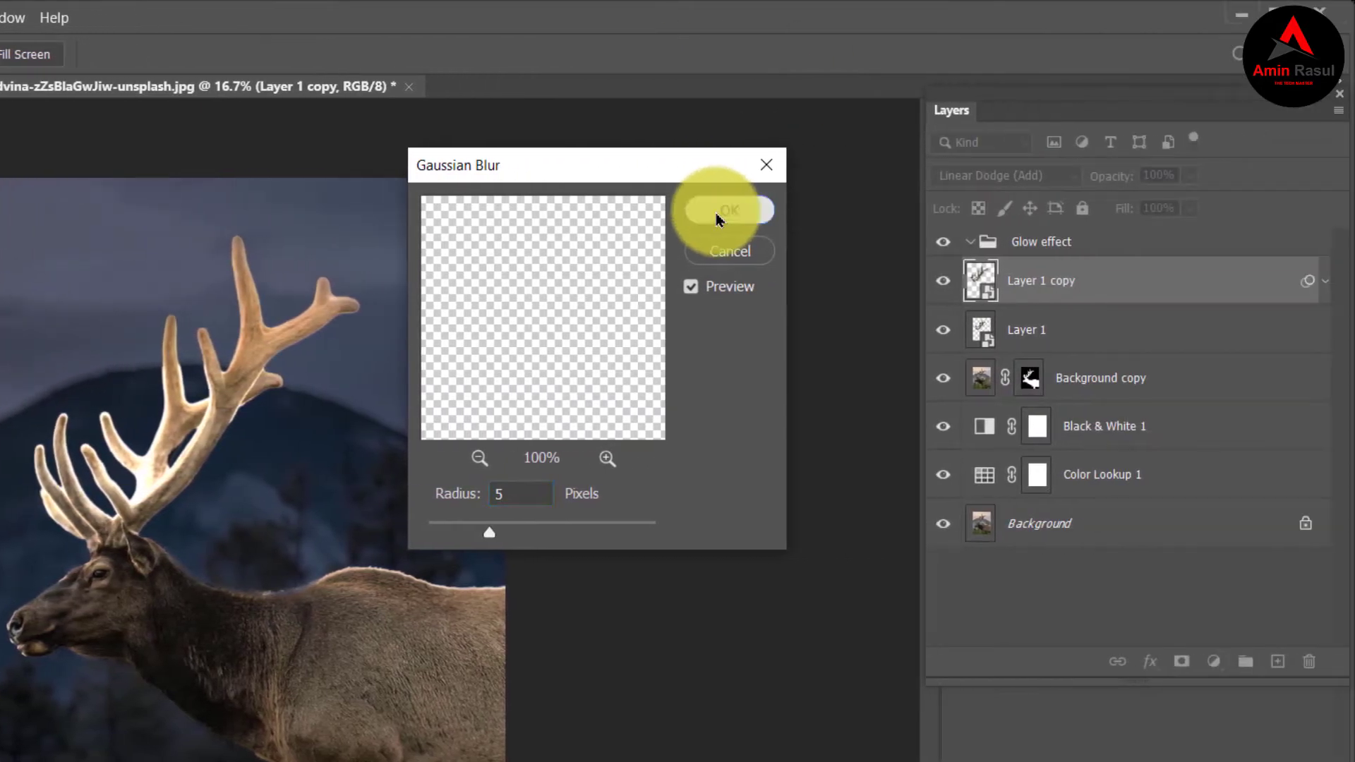
click(716, 213)
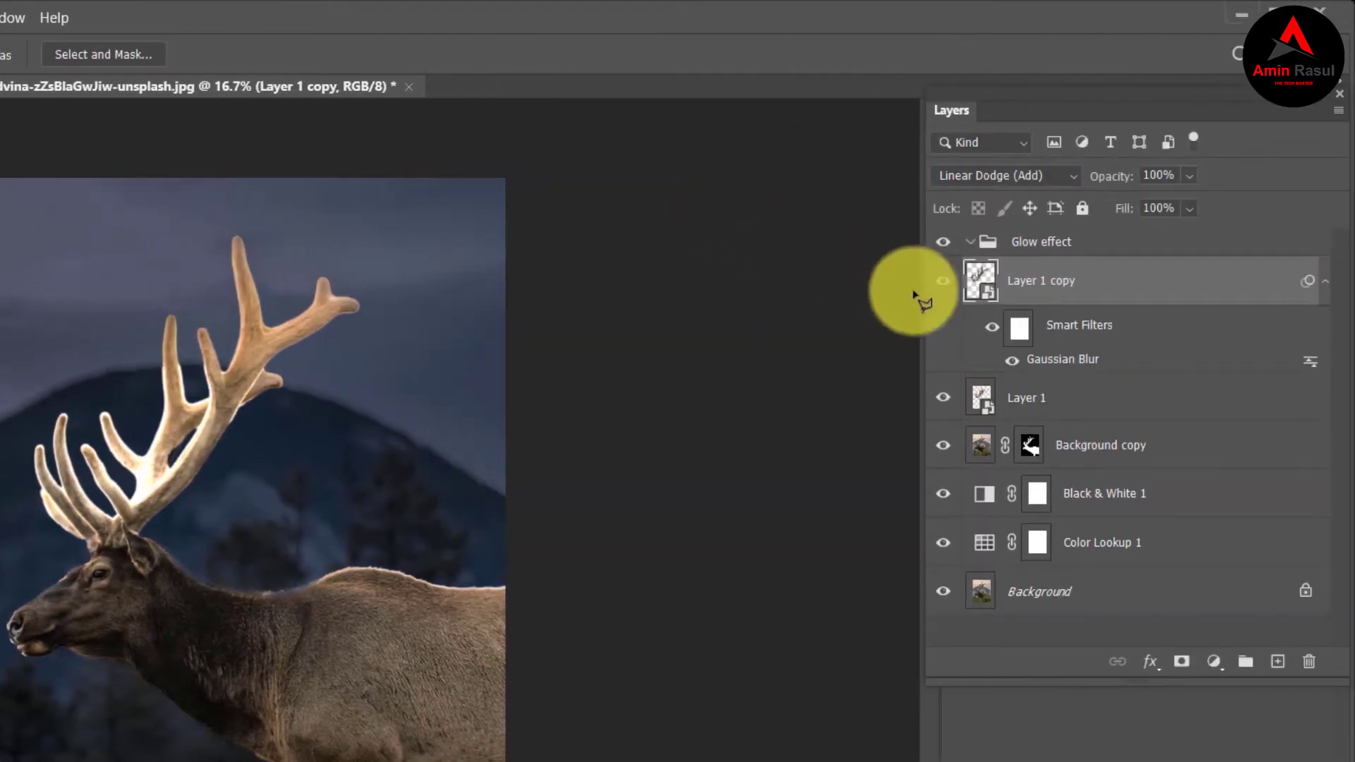
Duplicate the blurred Layer 1 copy and set the duplicate's Gaussian Blur radius to 100 pixels.
key(ctrl+j)
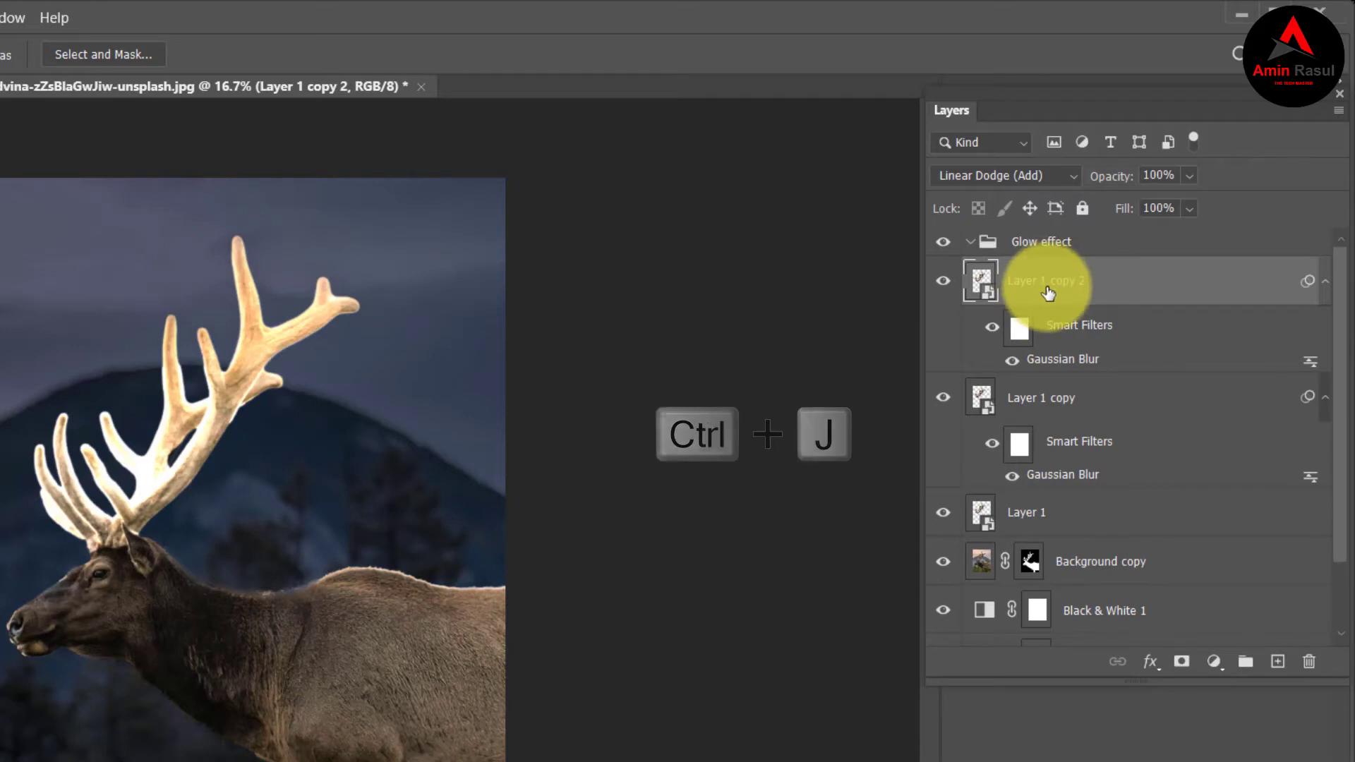
double_click(1090, 362)
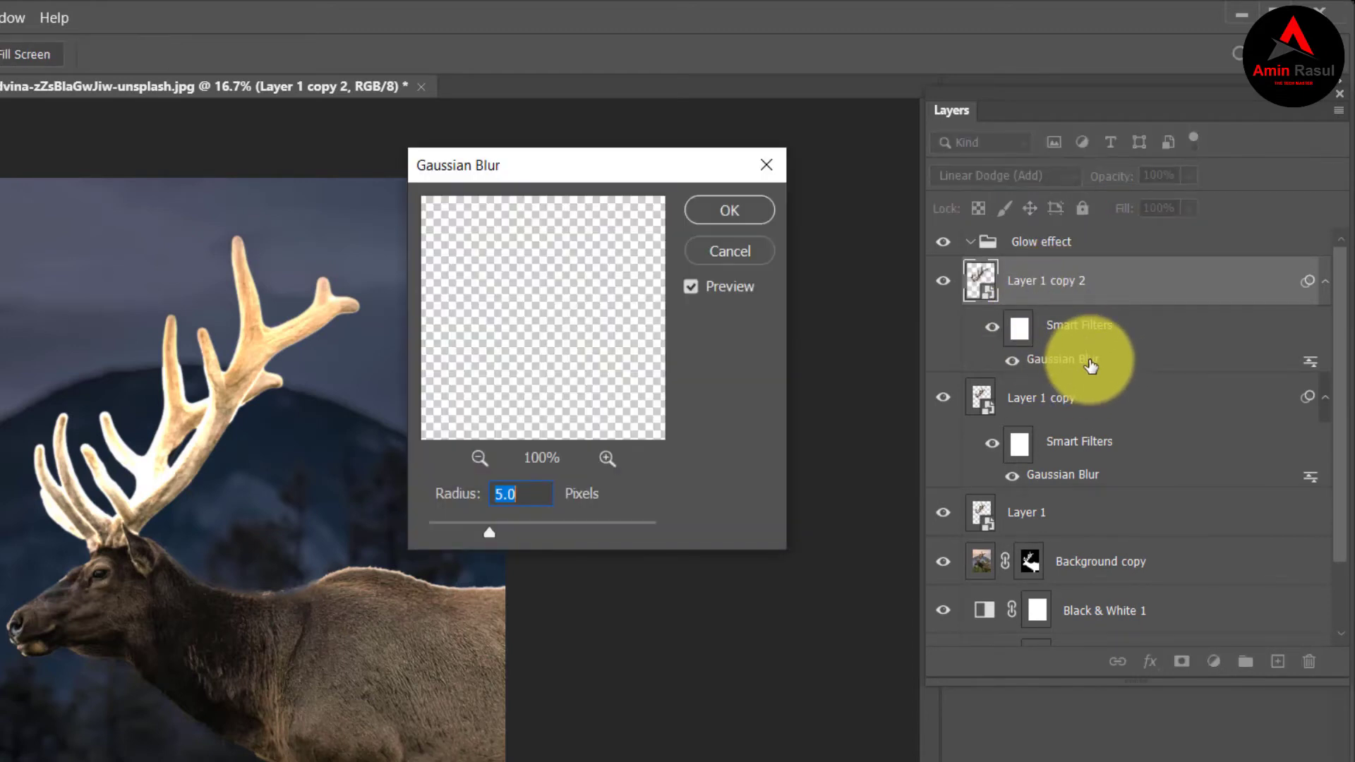
click(533, 490)
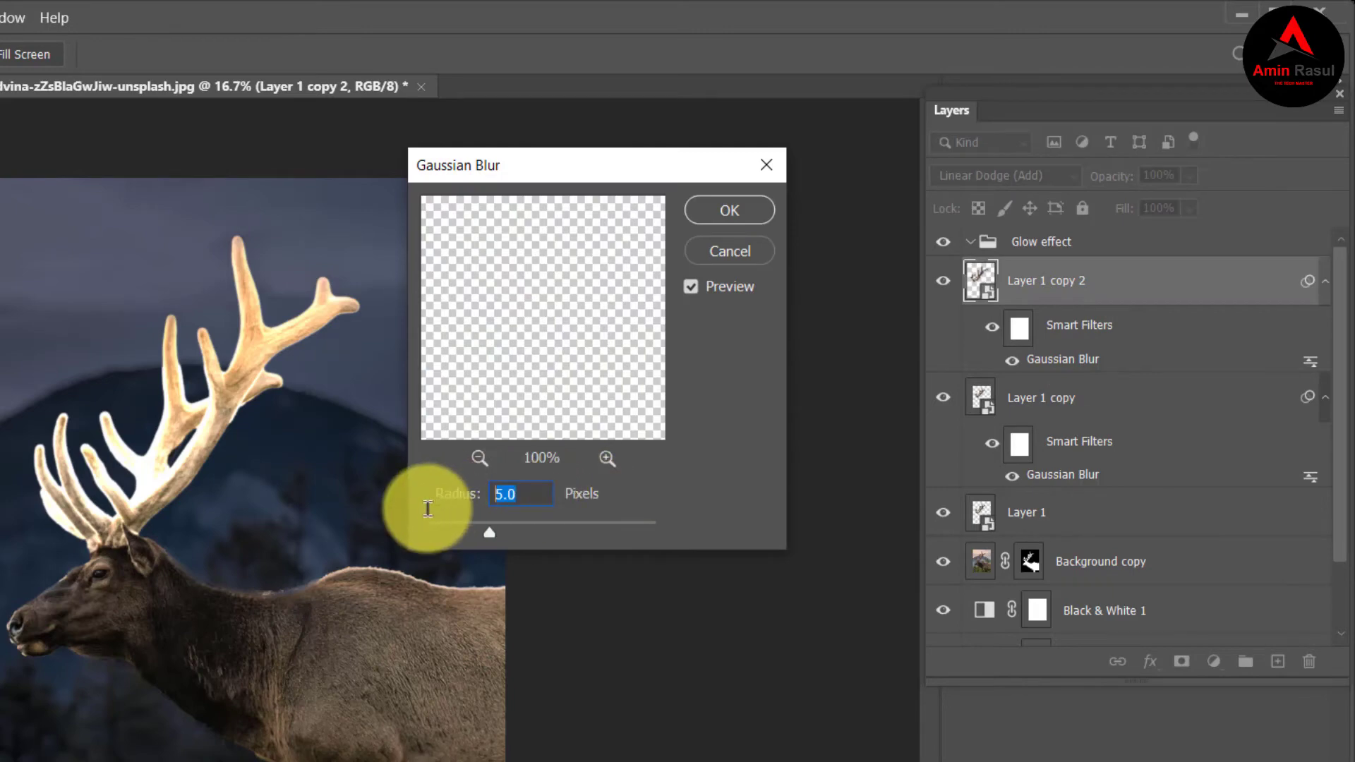
text(100)
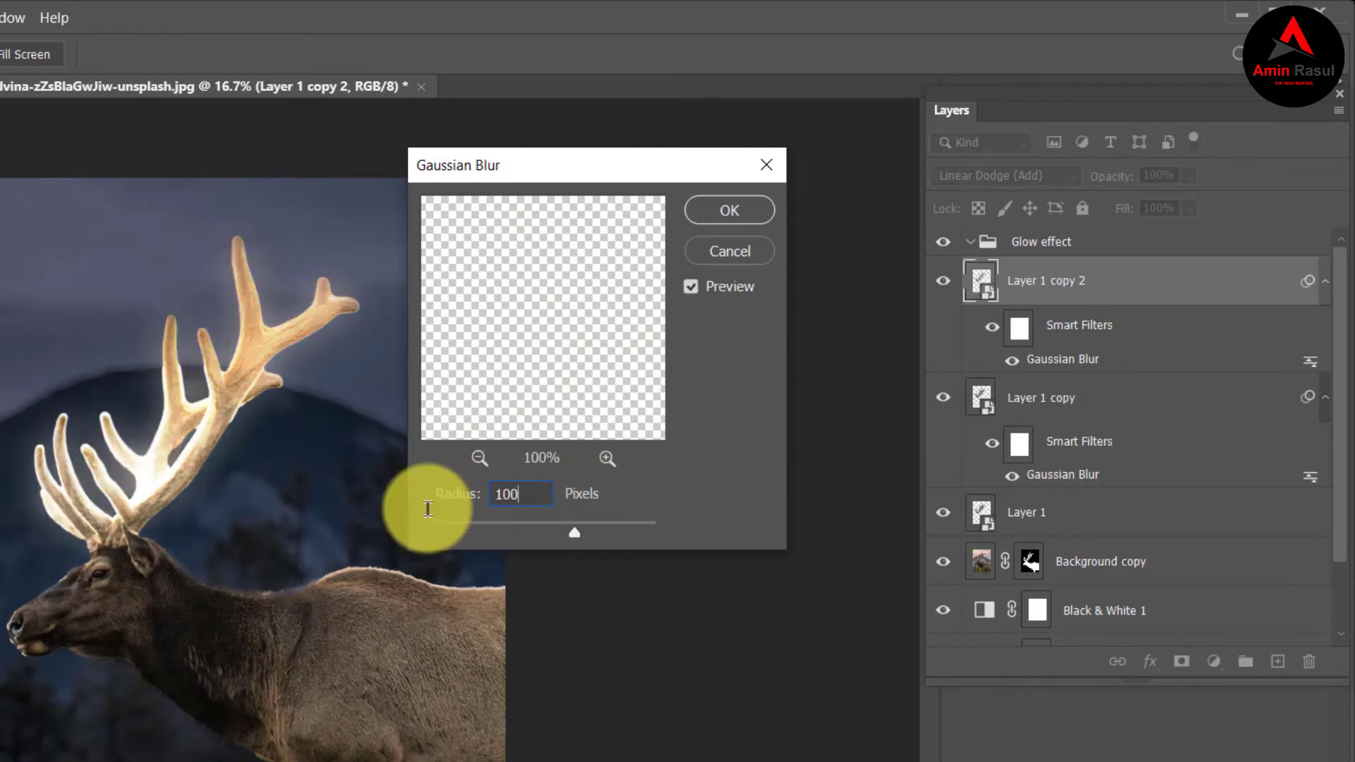
click(734, 212)
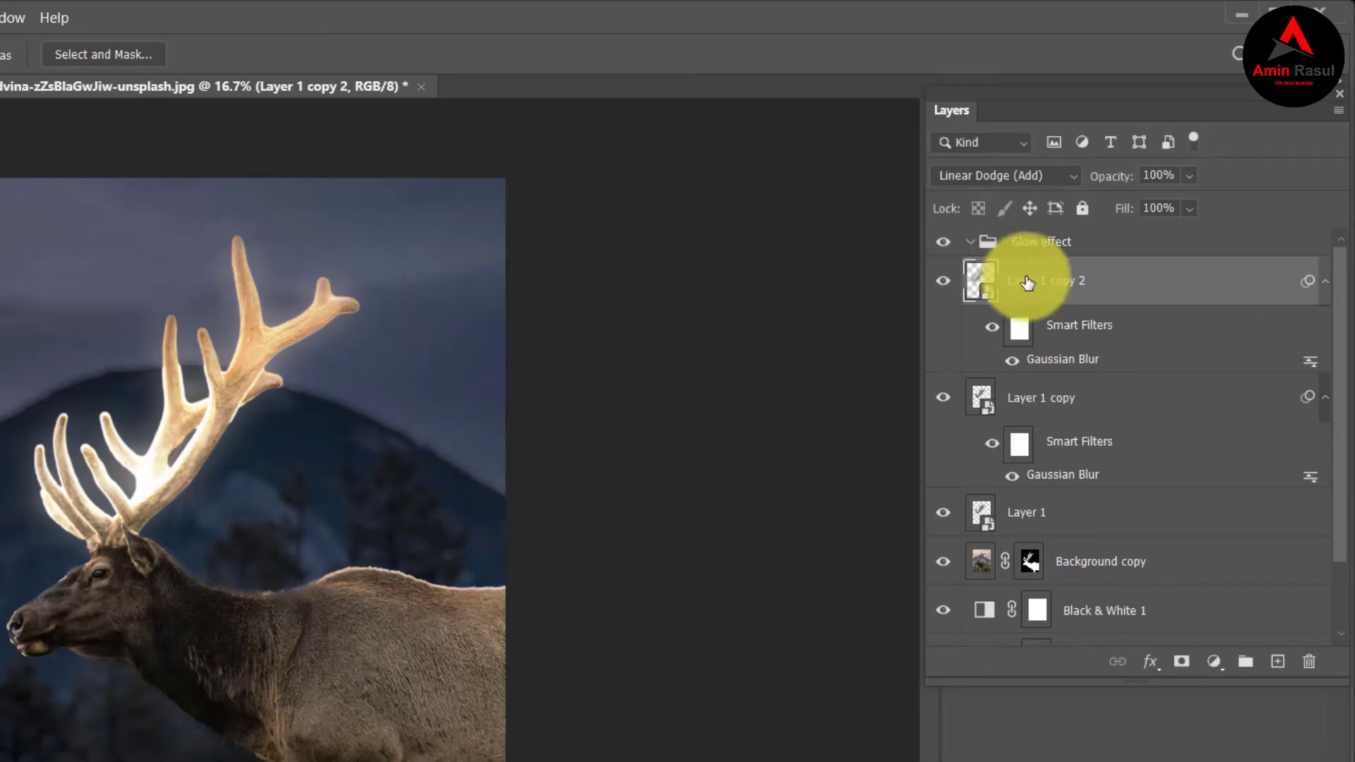
Duplicate Layer 1 copy 2 and set the new layer's Gaussian Blur radius to 250 pixels.
key(ctrl+j)
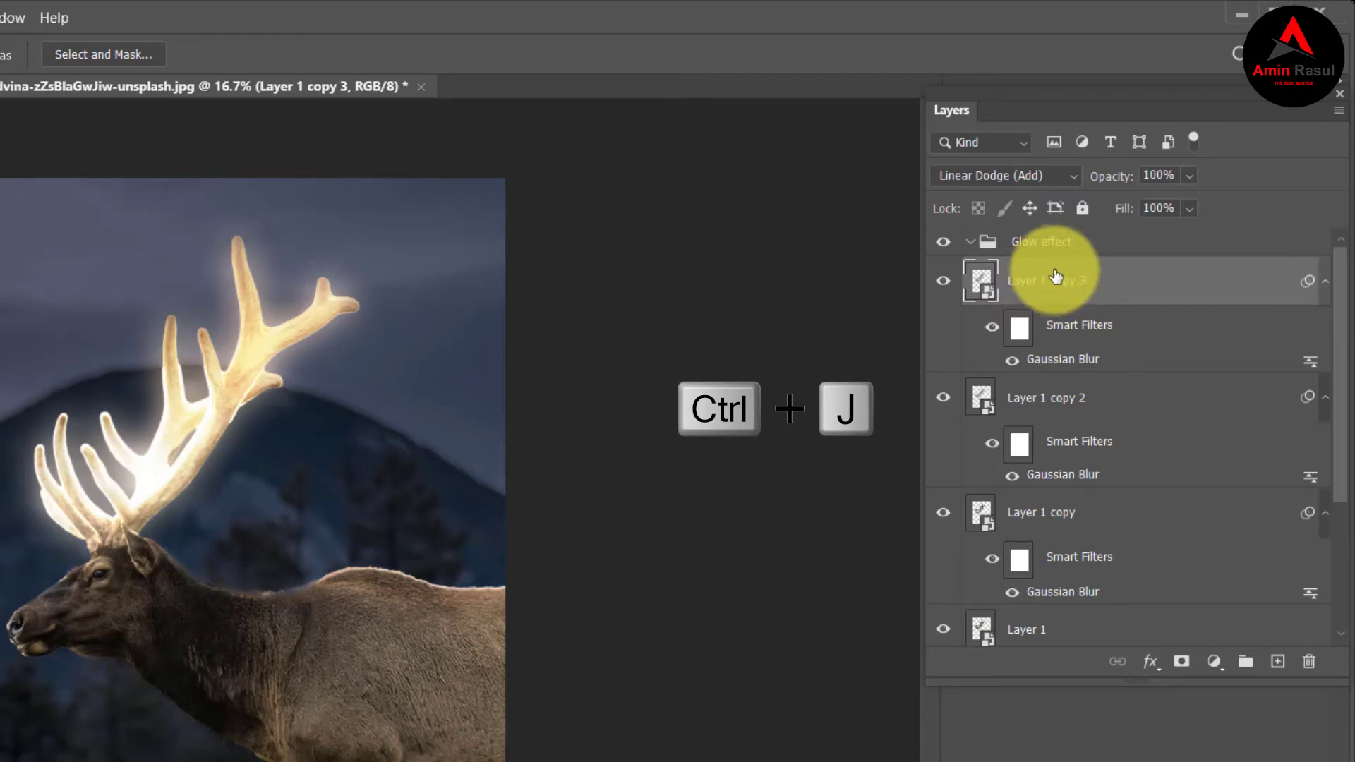
double_click(1088, 371)
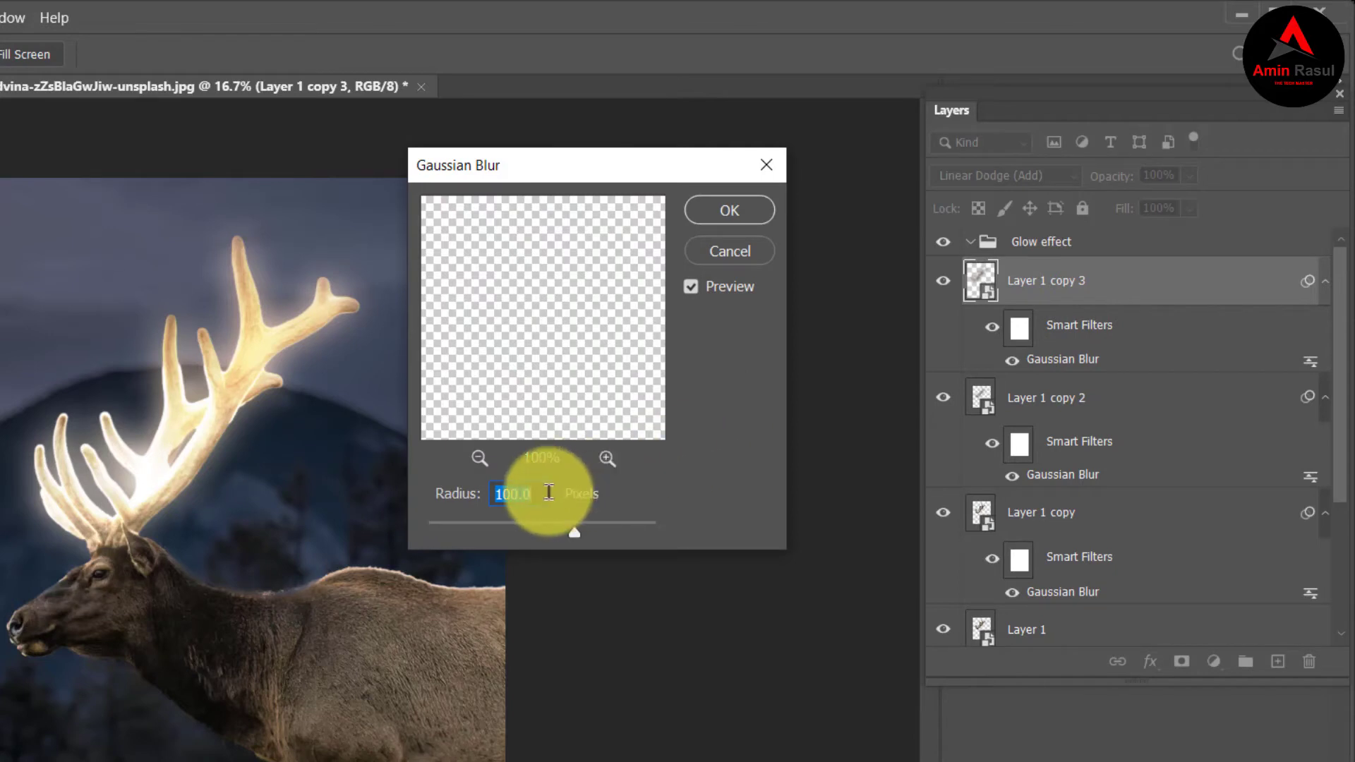
text(2)
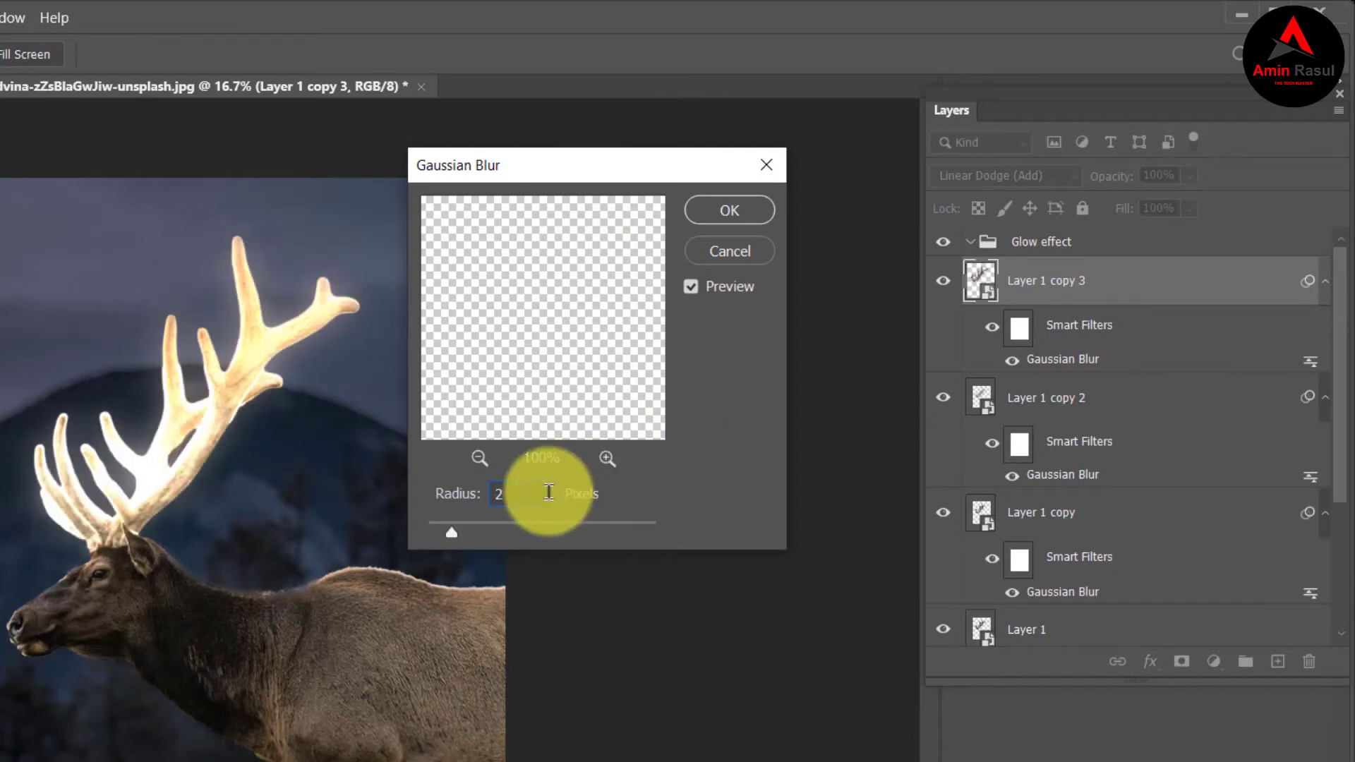
text(50)
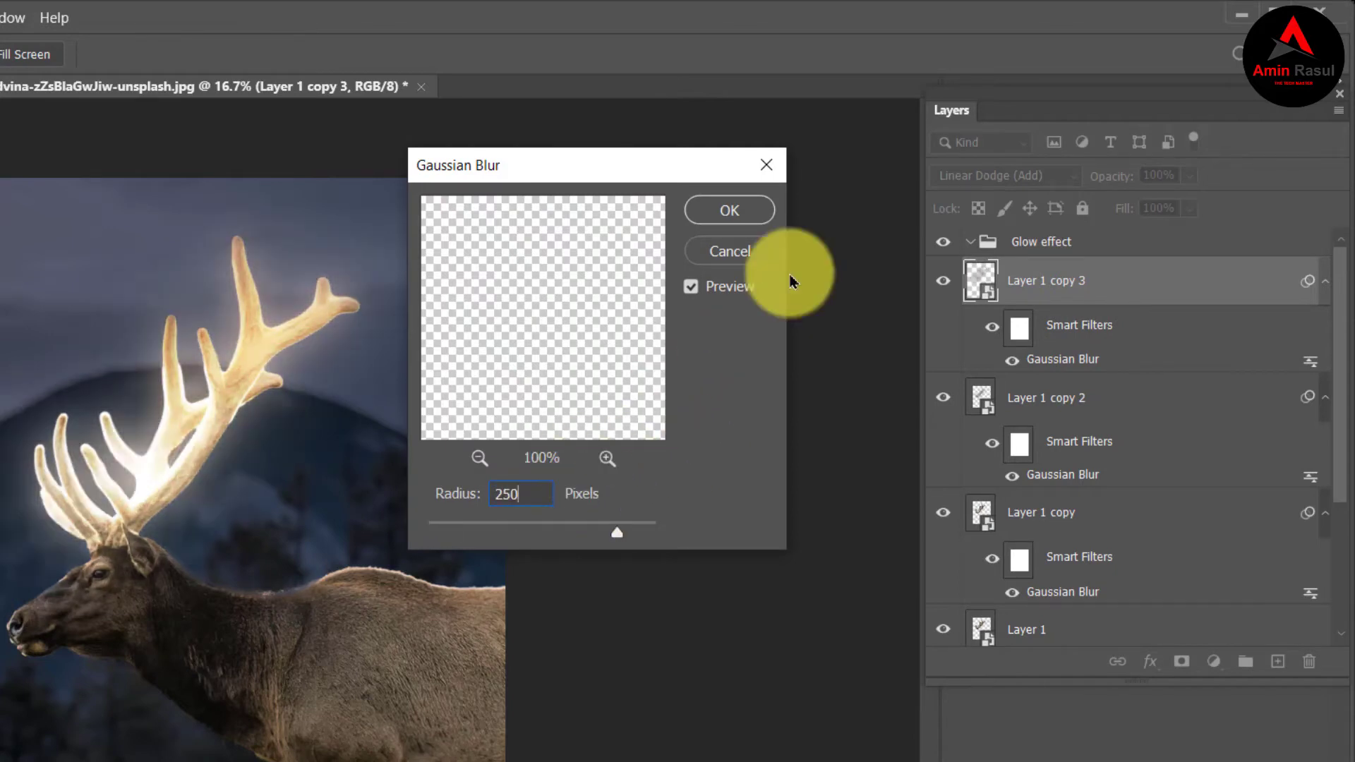
click(729, 210)
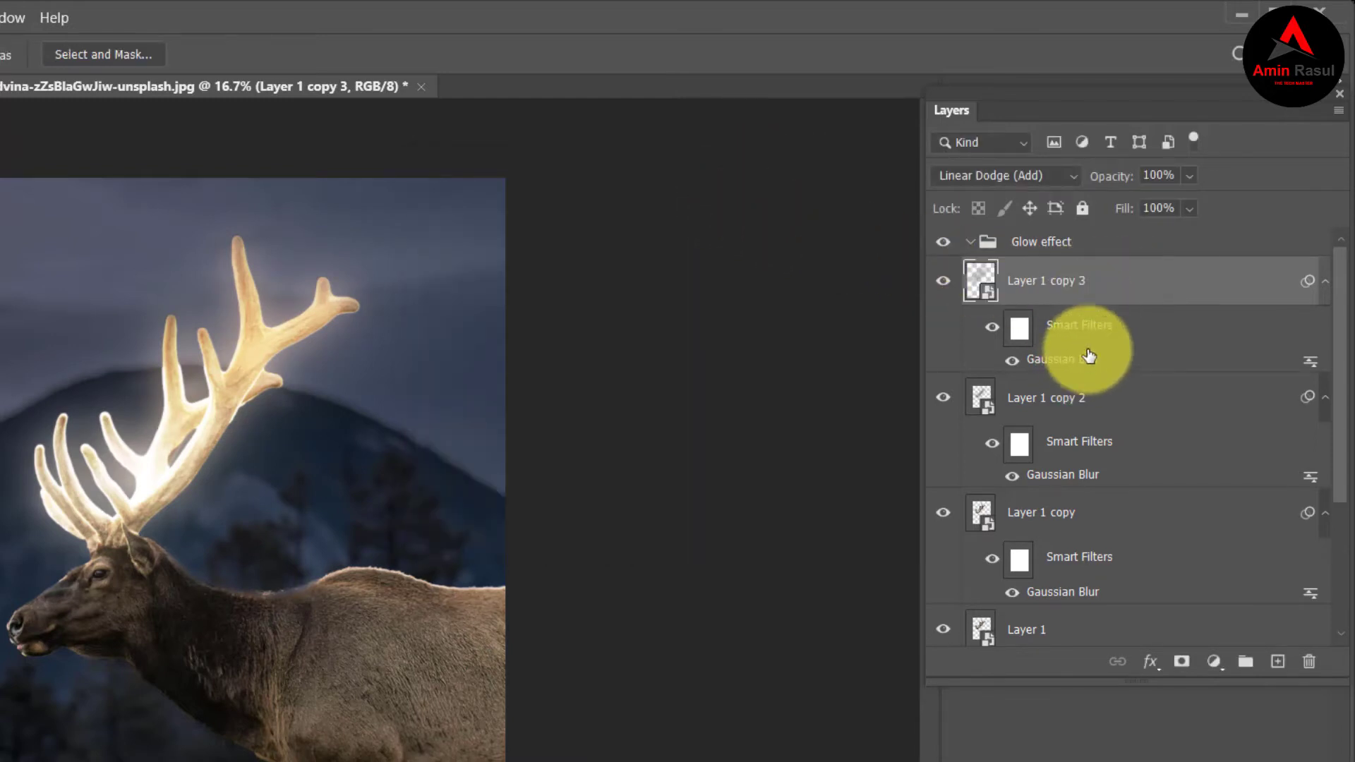
Duplicate Layer 1 copy 3, set the new layer's Gaussian Blur radius to 500 pixels, and switch to the Move tool.
key(ctrl+j)
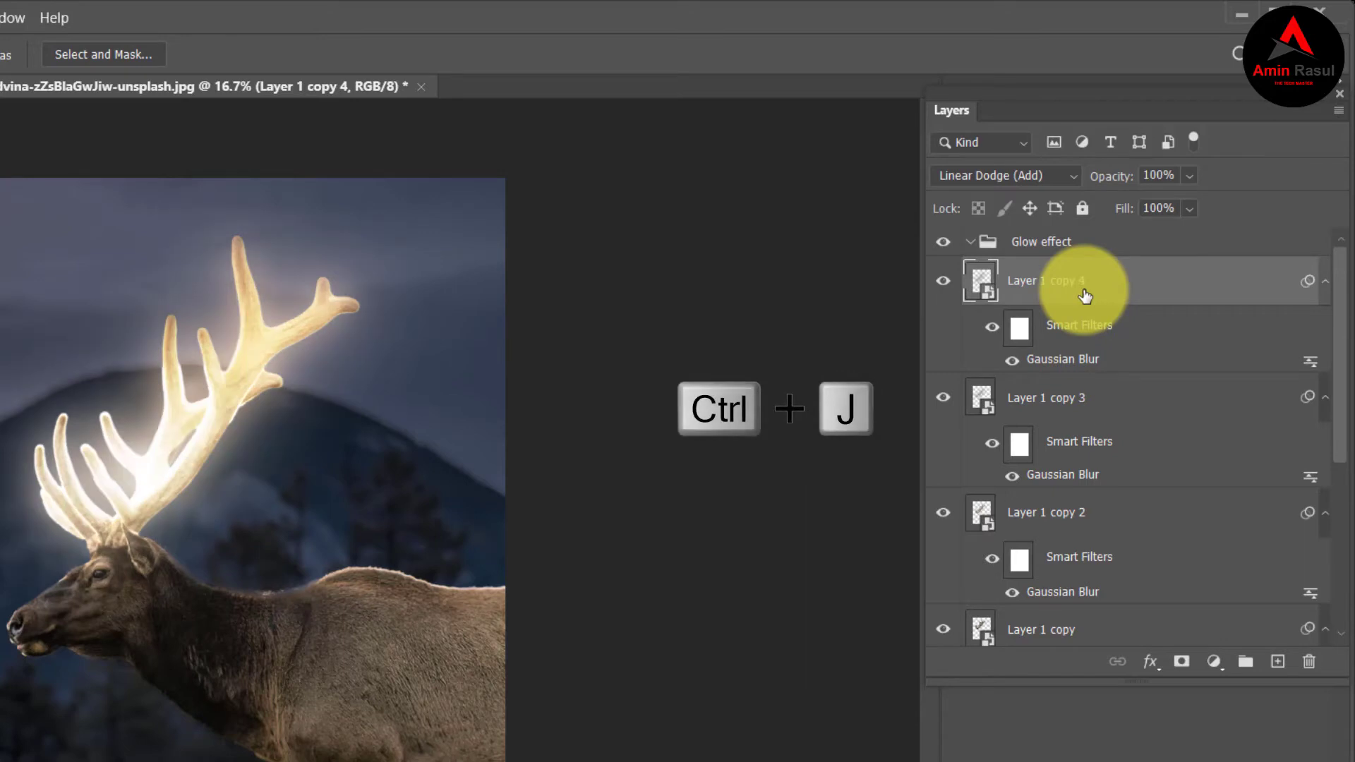
double_click(1173, 366)
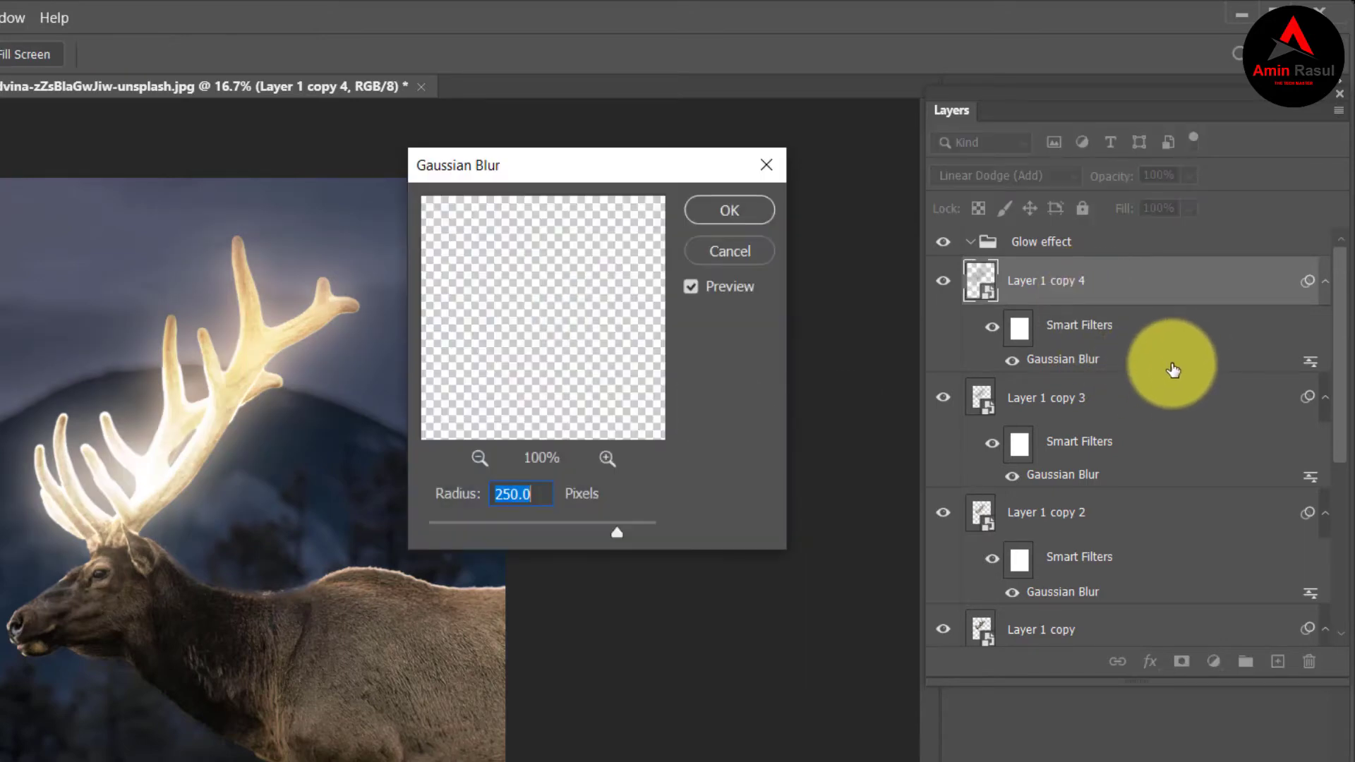
text(5)
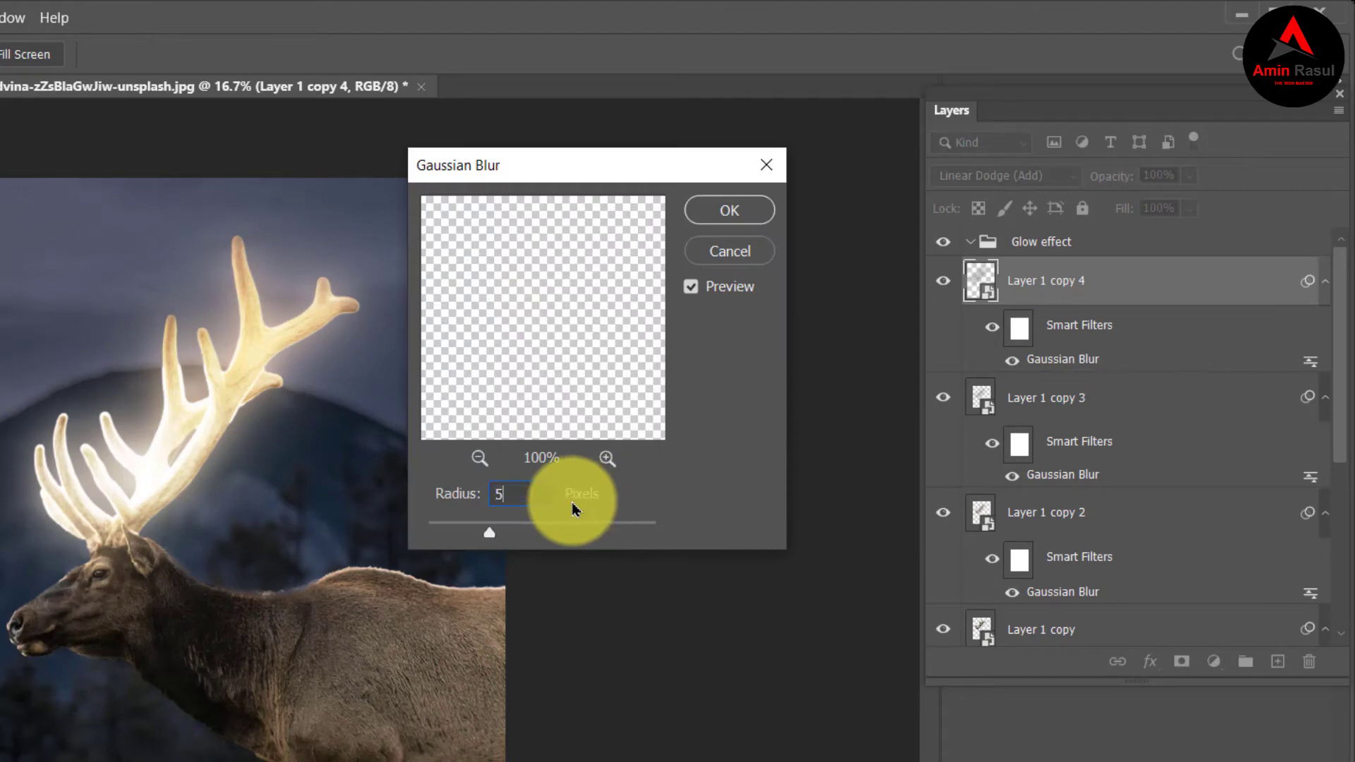
text(00)
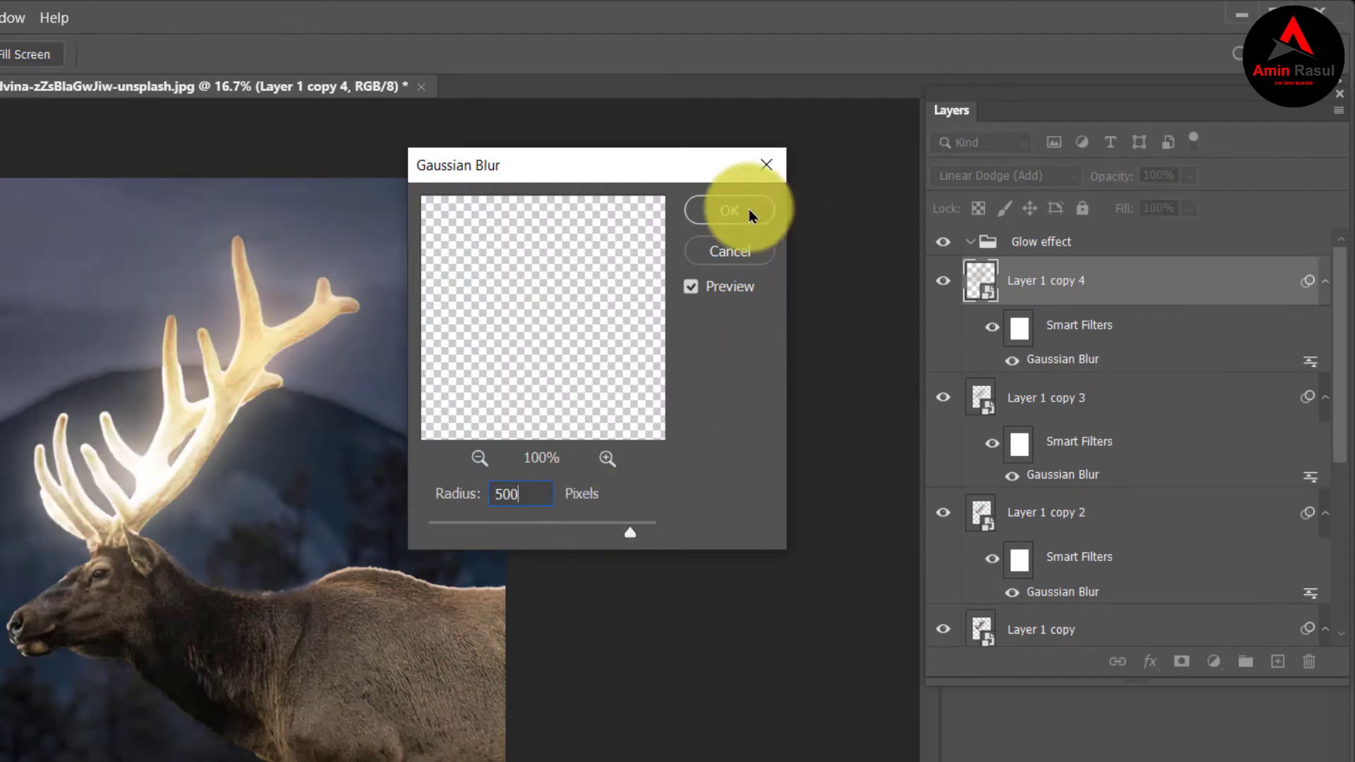
click(748, 210)
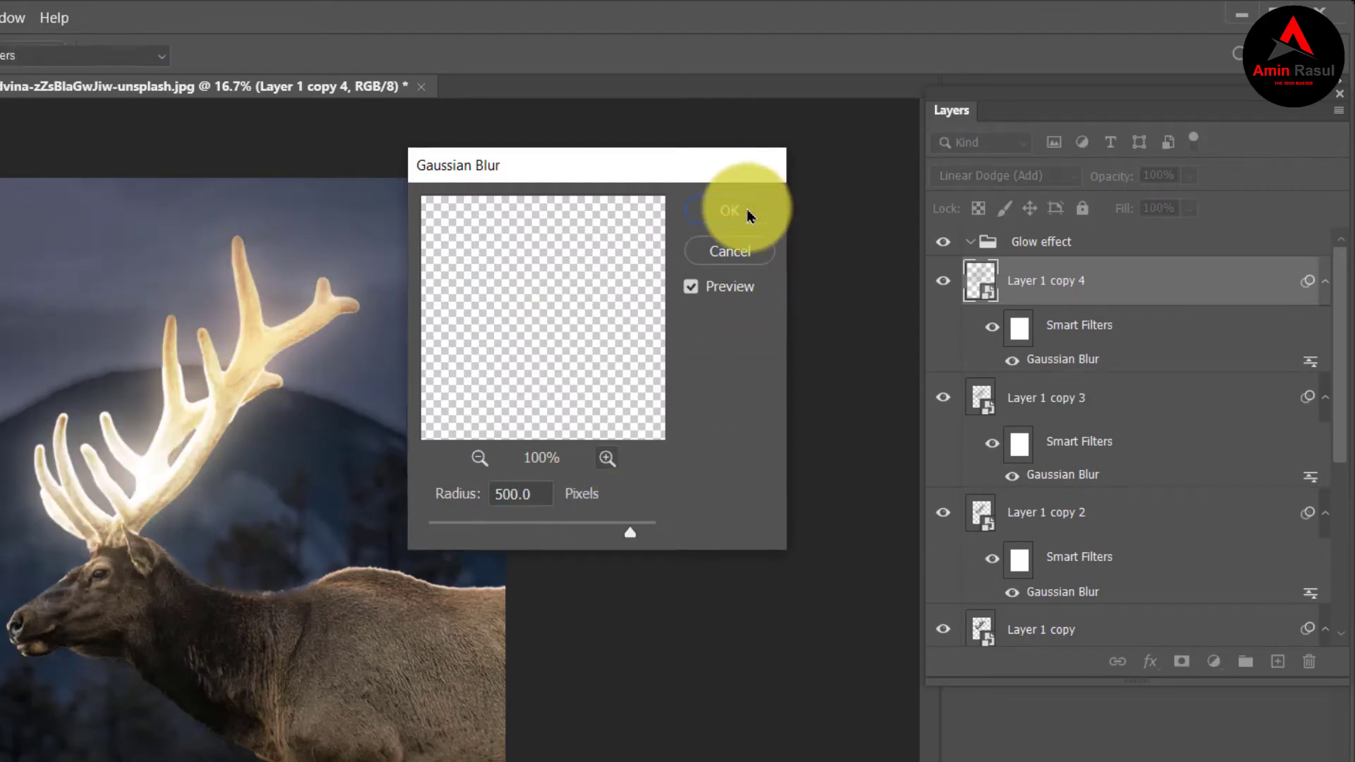
click(747, 209)
key(Escape)
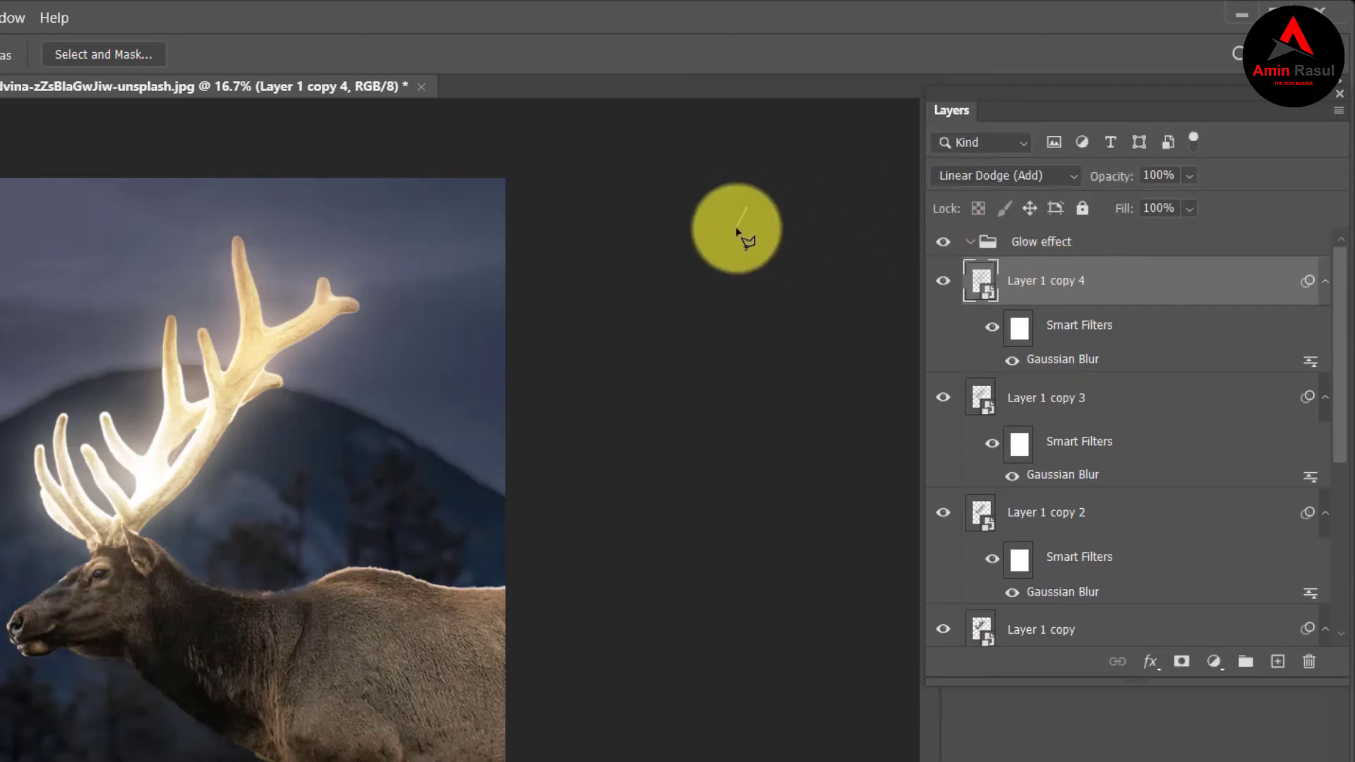
key(v)
click(736, 227)
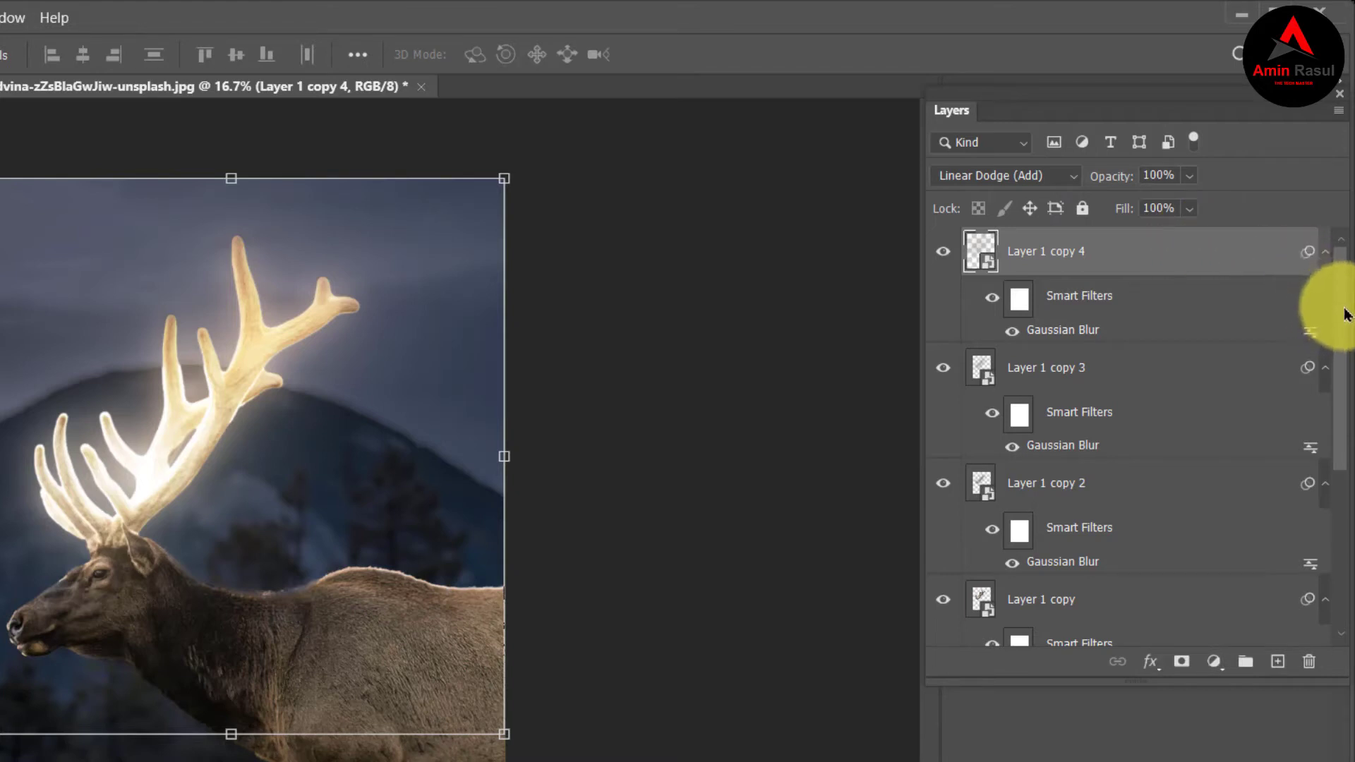
Group Layer 1 together with its four blurred copies and name the group "glow effect".
drag(1345, 316, 1322, 236)
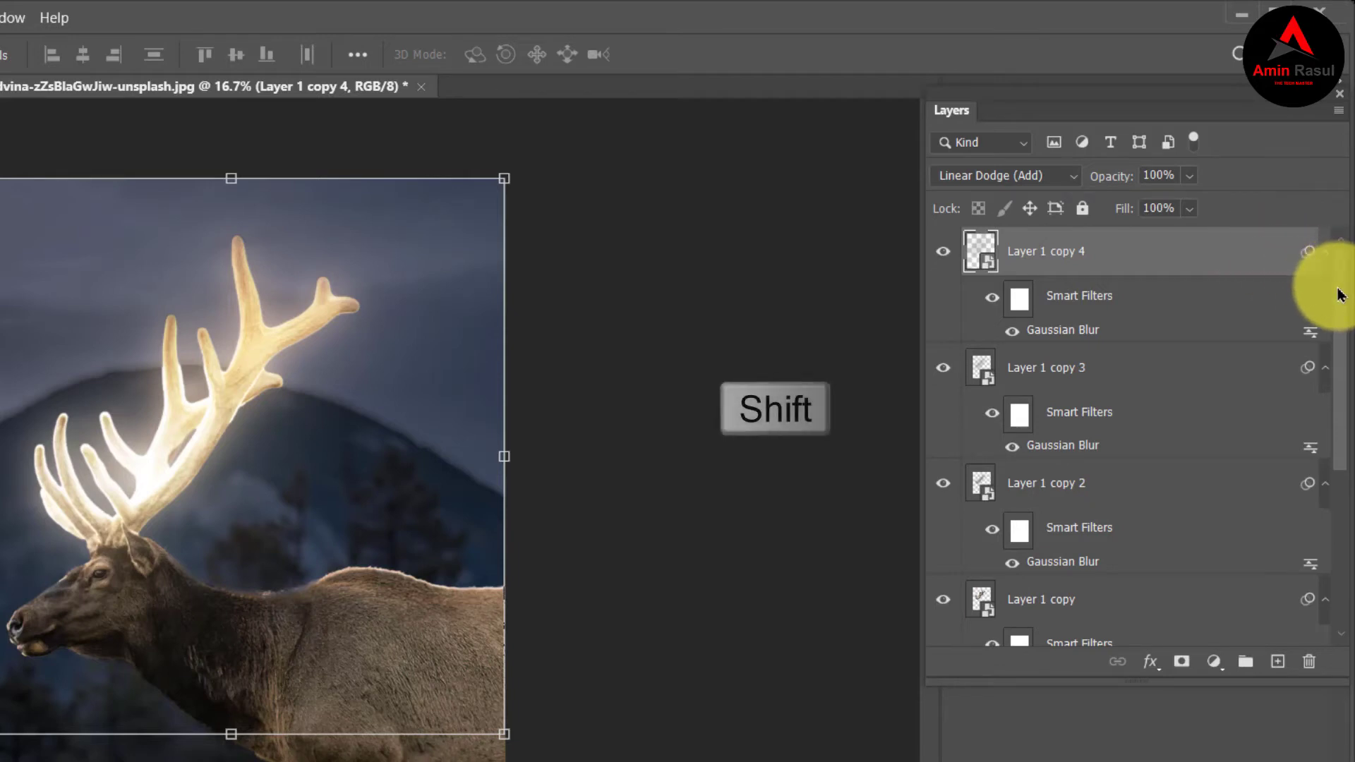
scroll(1322, 327, down, 5)
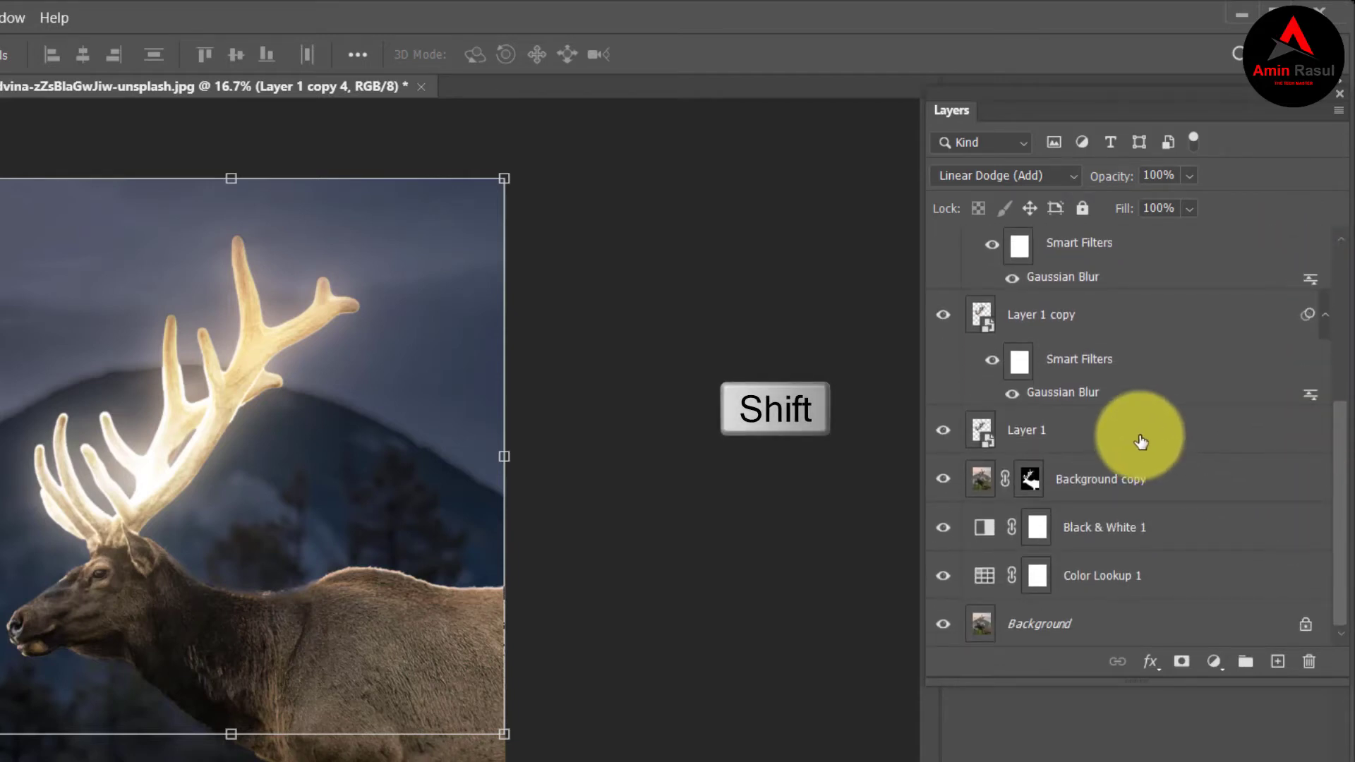
shift+click(1141, 443)
key(ctrl+g)
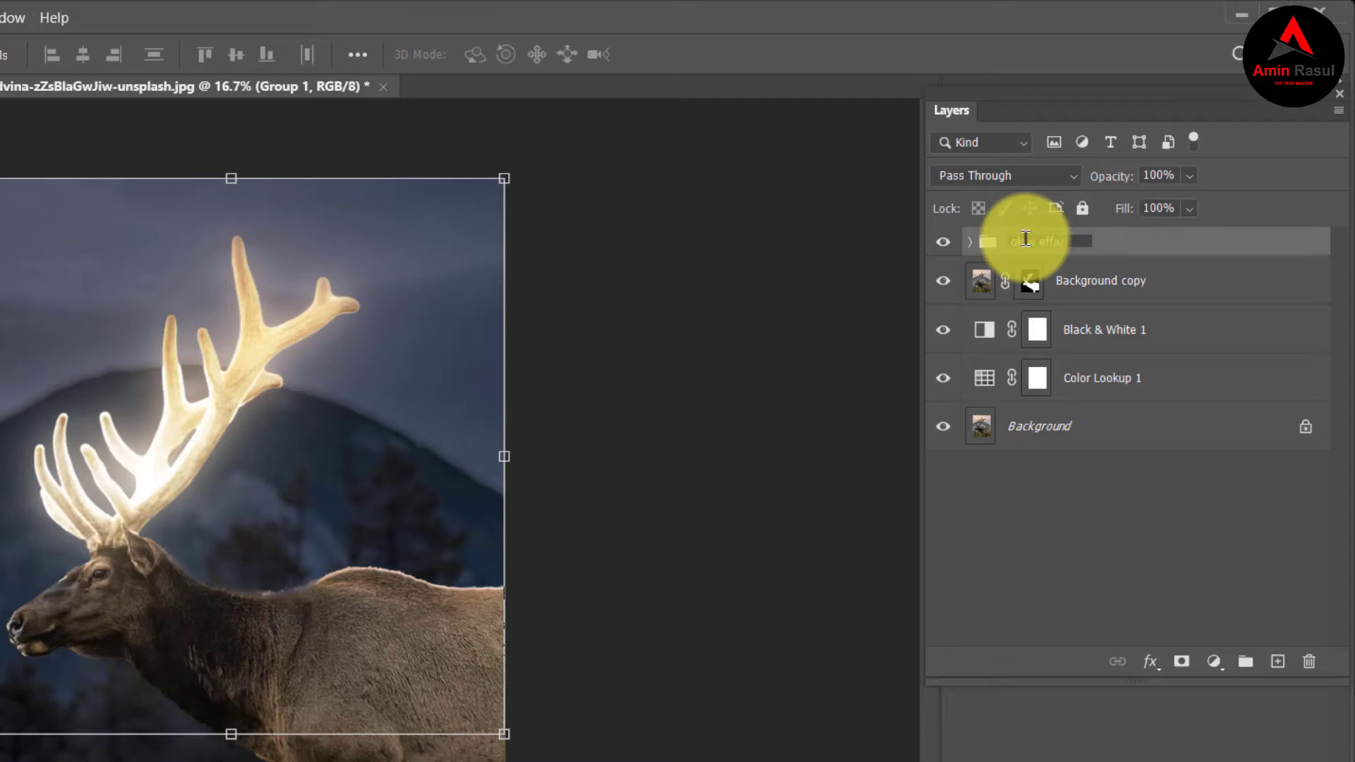
key(Return)
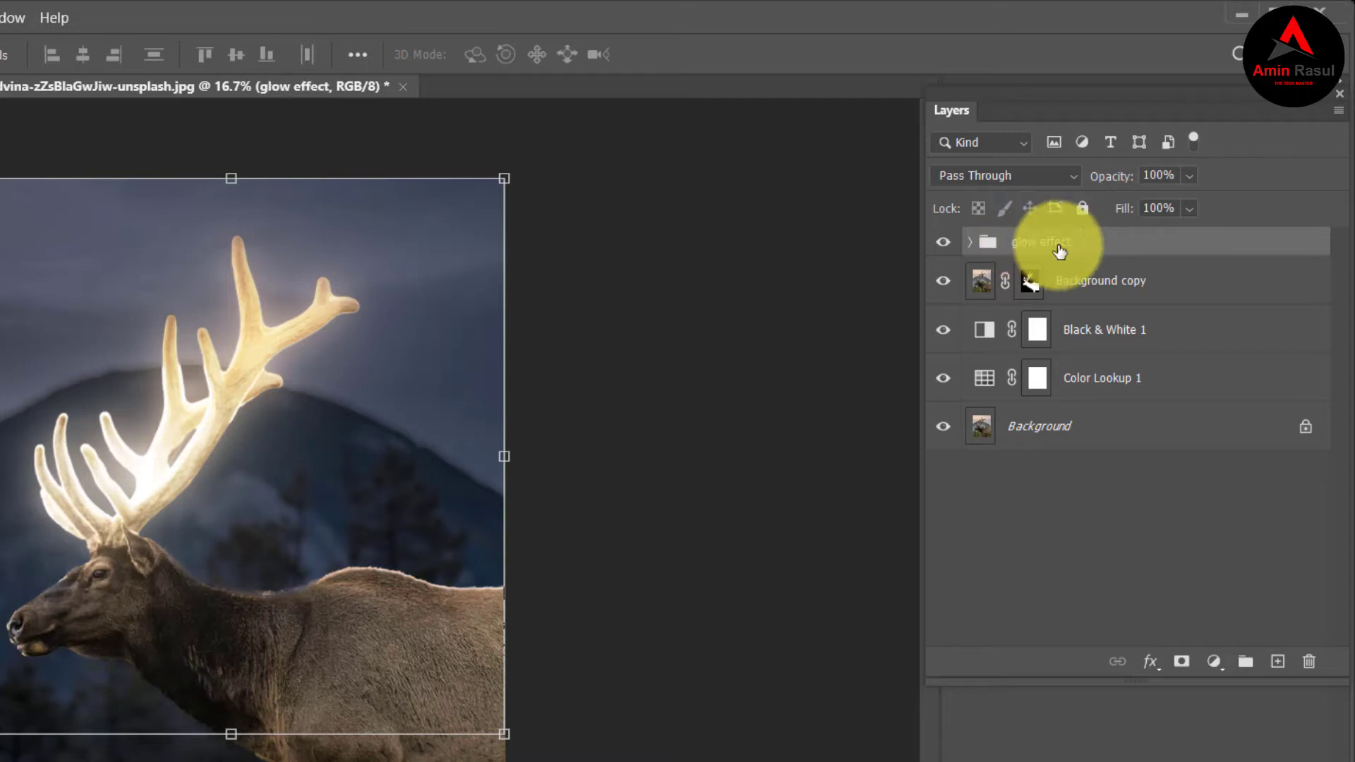
Compare the image with and without the glow effect group and examine the layers inside the group.
click(944, 244)
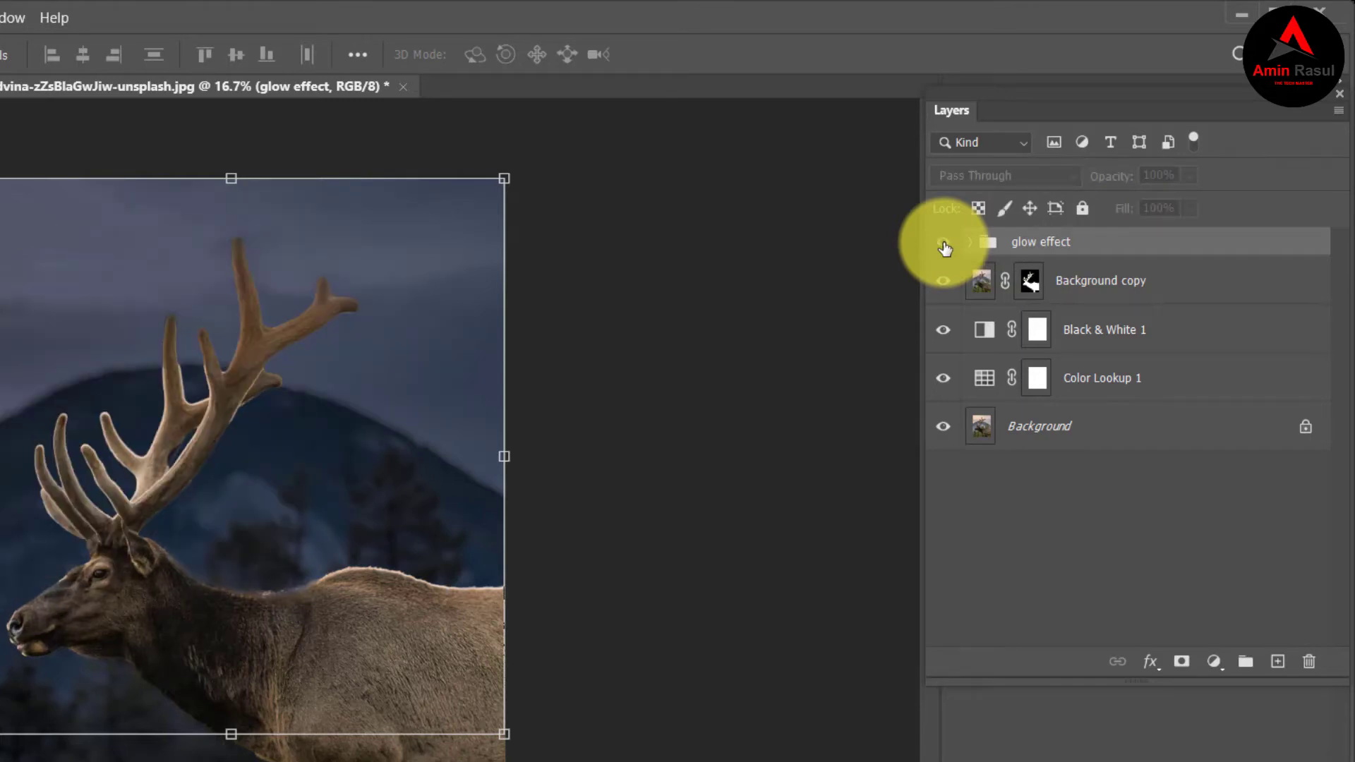
click(943, 244)
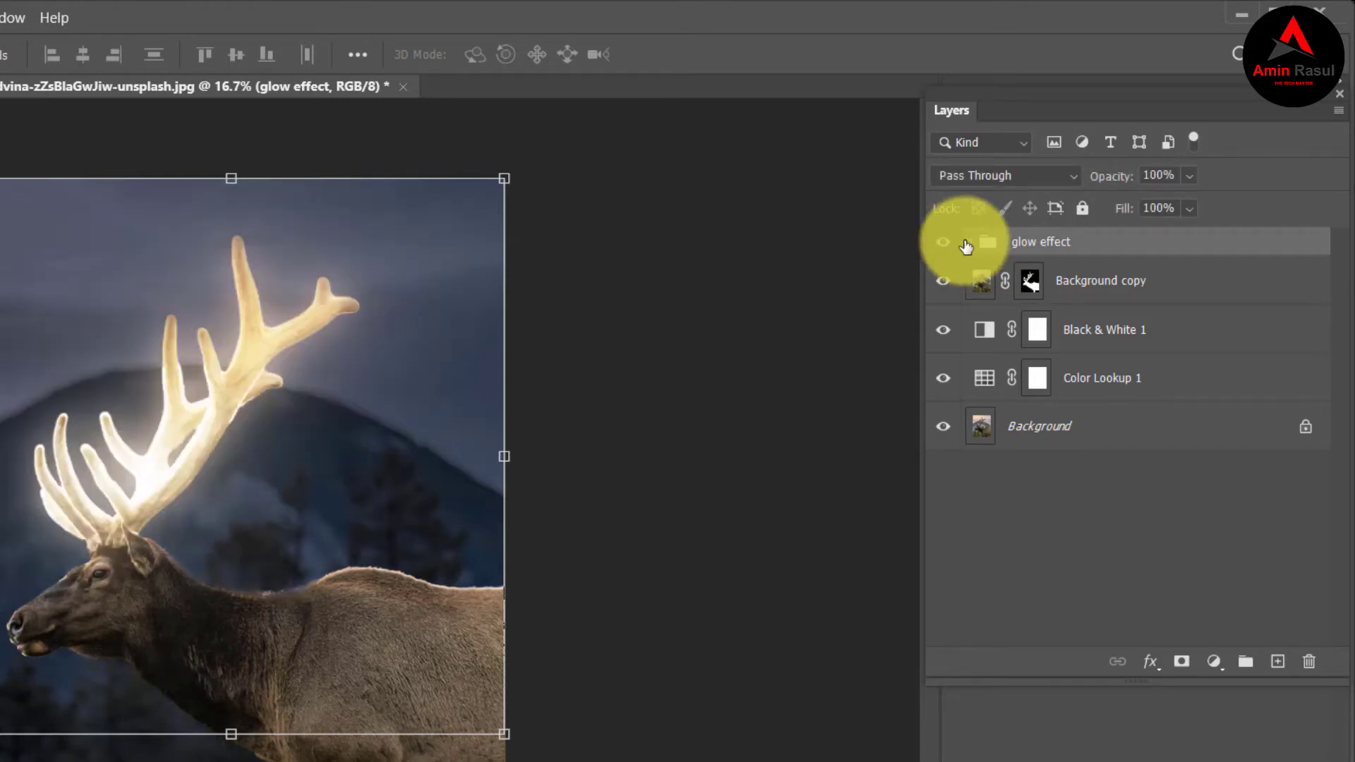
click(972, 244)
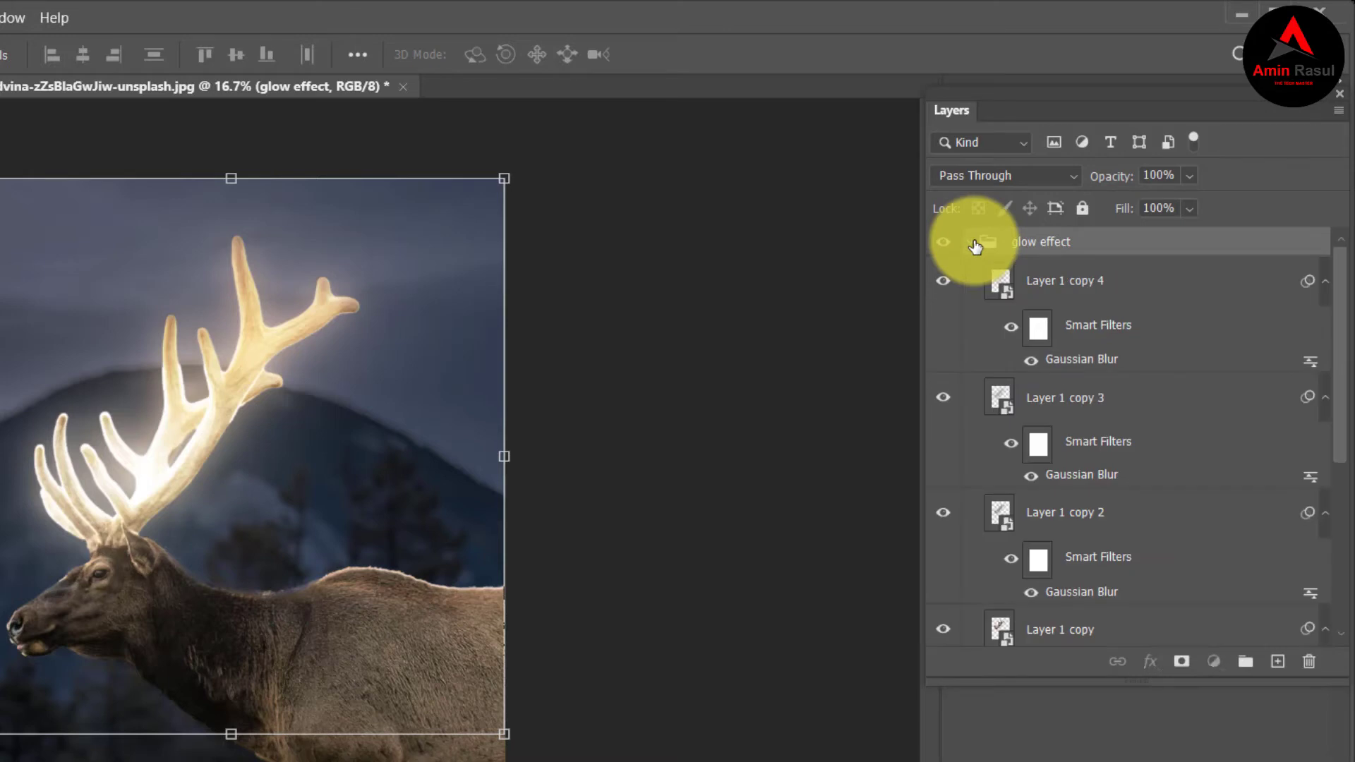
click(972, 244)
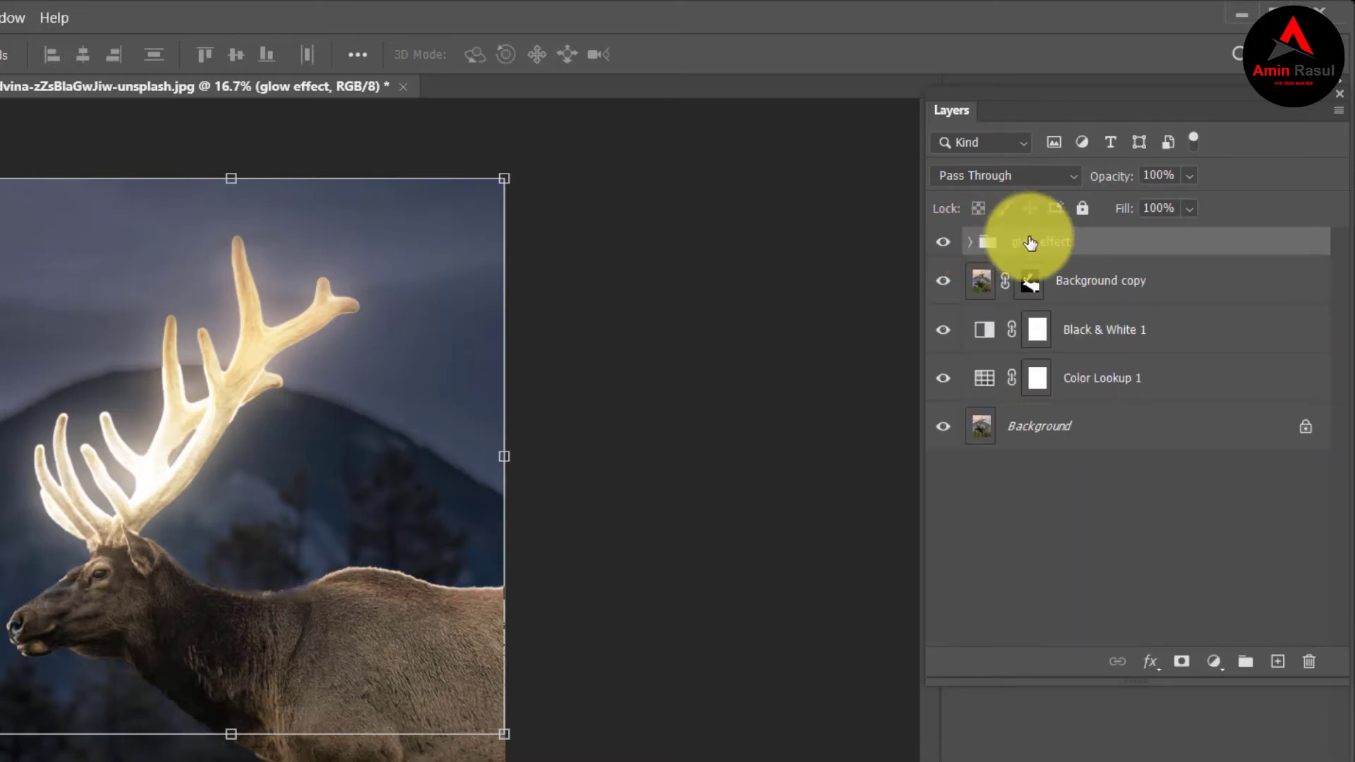
Add a Hue/Saturation adjustment clipped to the glow effect group with Colorize on, Hue 32 and Saturation 90, and check its before/after effect.
click(1210, 662)
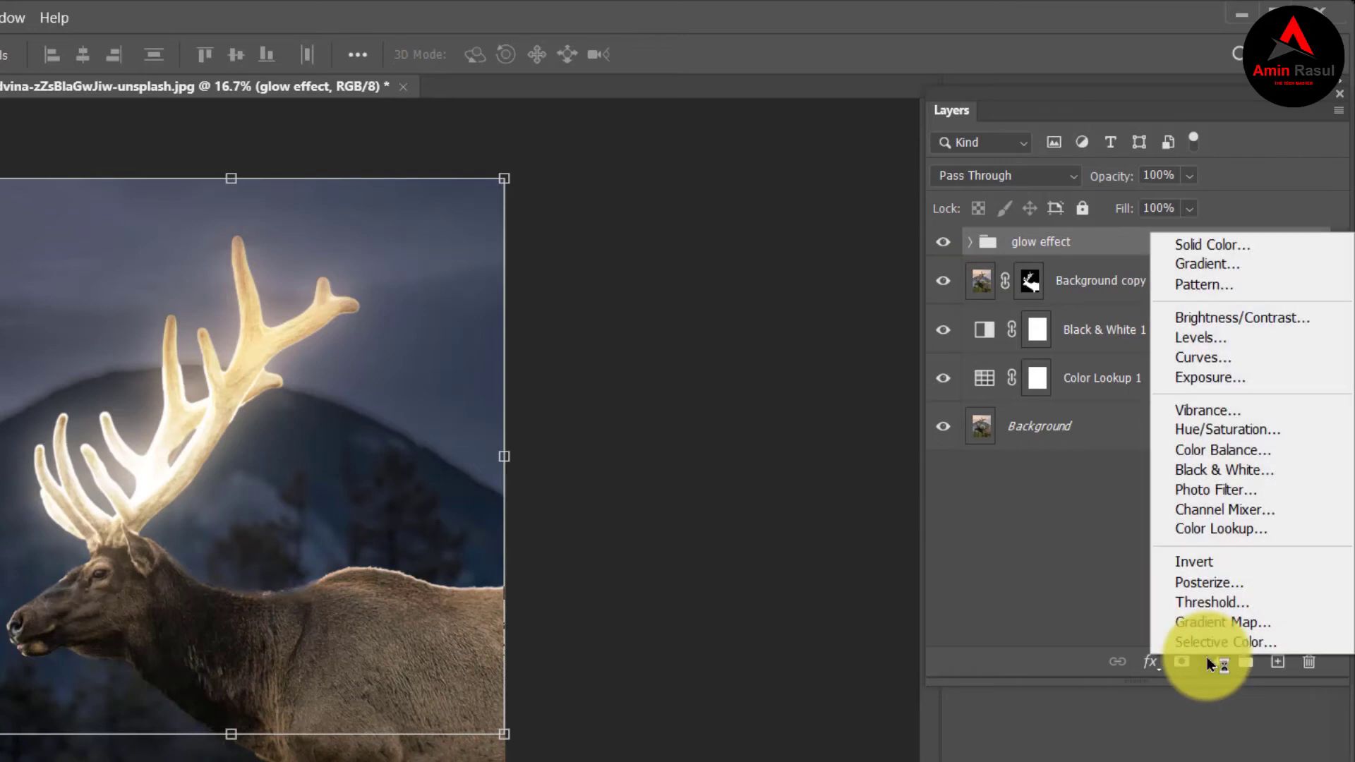
click(1231, 432)
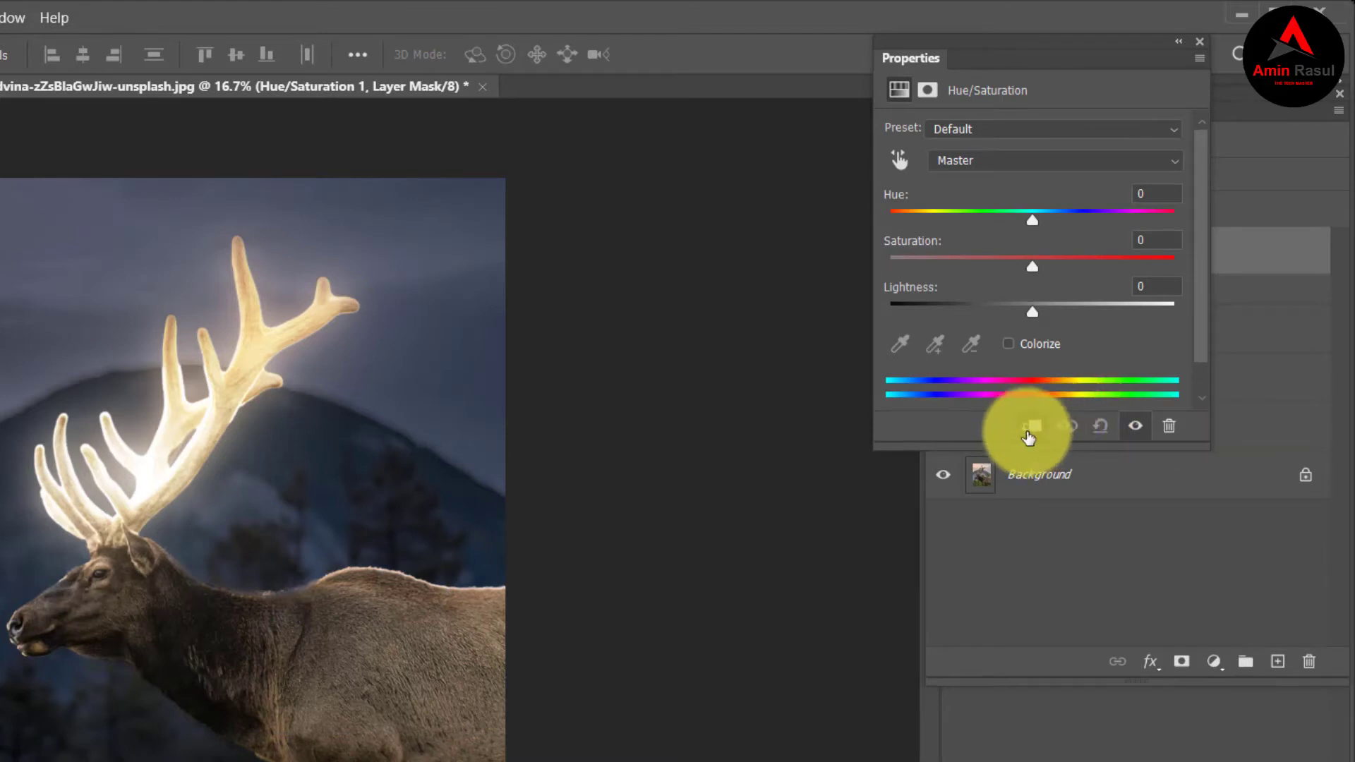
click(1008, 344)
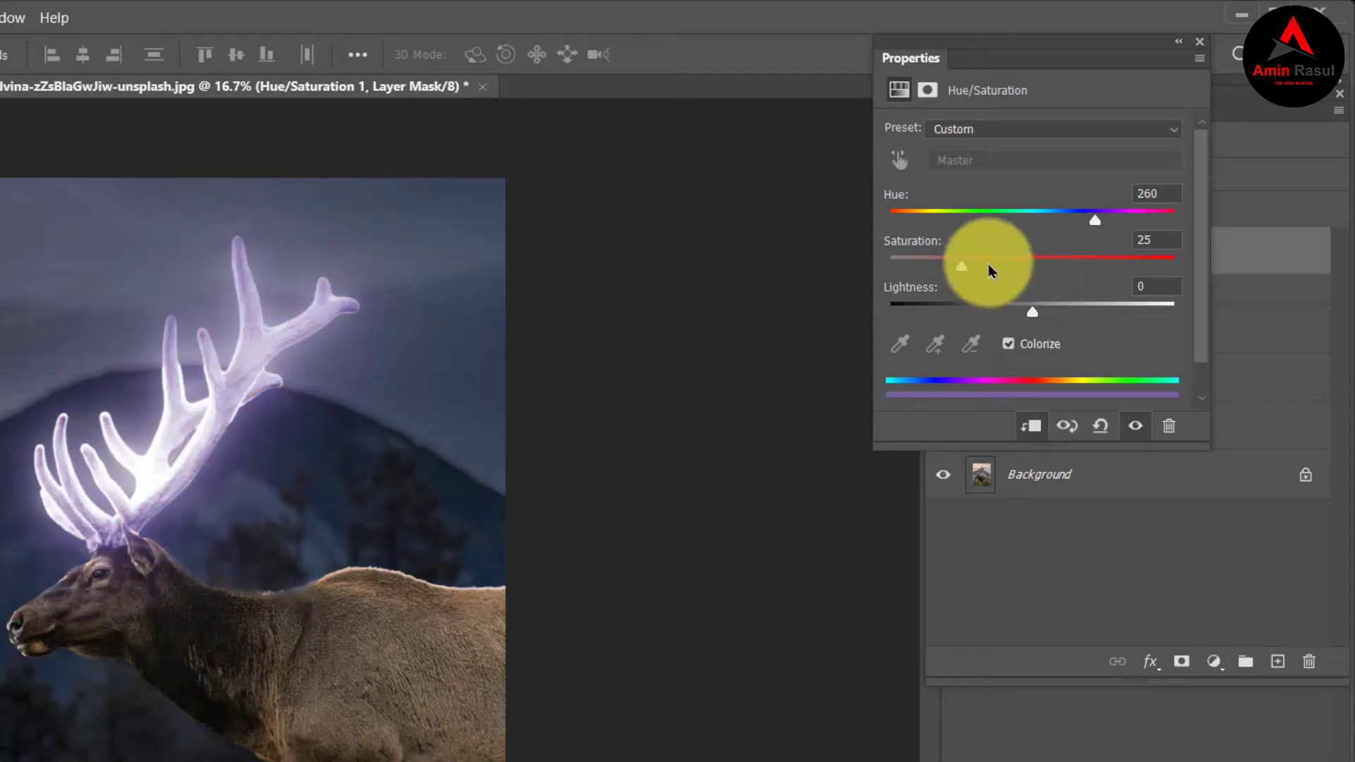
drag(970, 266, 1146, 266)
drag(1094, 220, 903, 238)
mouse_move(903, 235)
mouse_down()
mouse_move(1125, 216)
mouse_move(882, 221)
mouse_move(926, 220)
mouse_up()
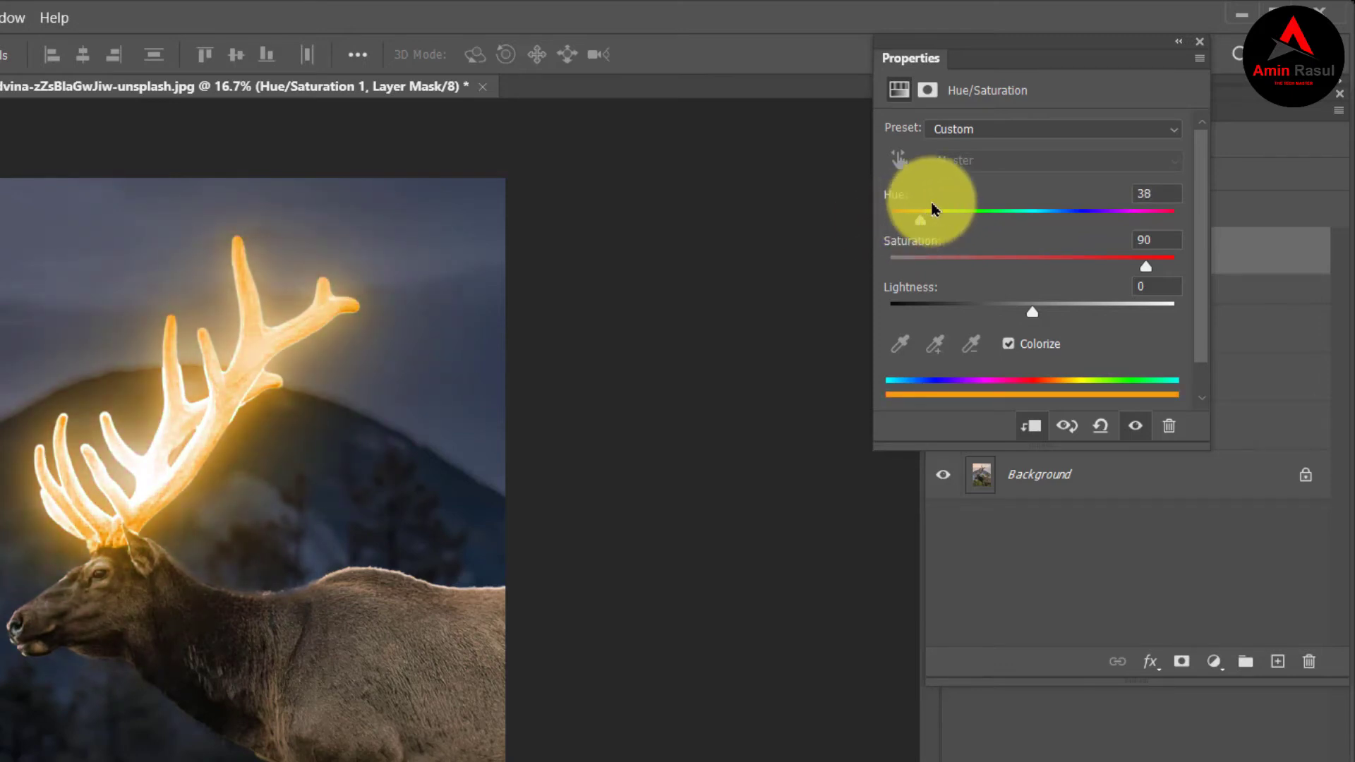
drag(919, 225, 916, 226)
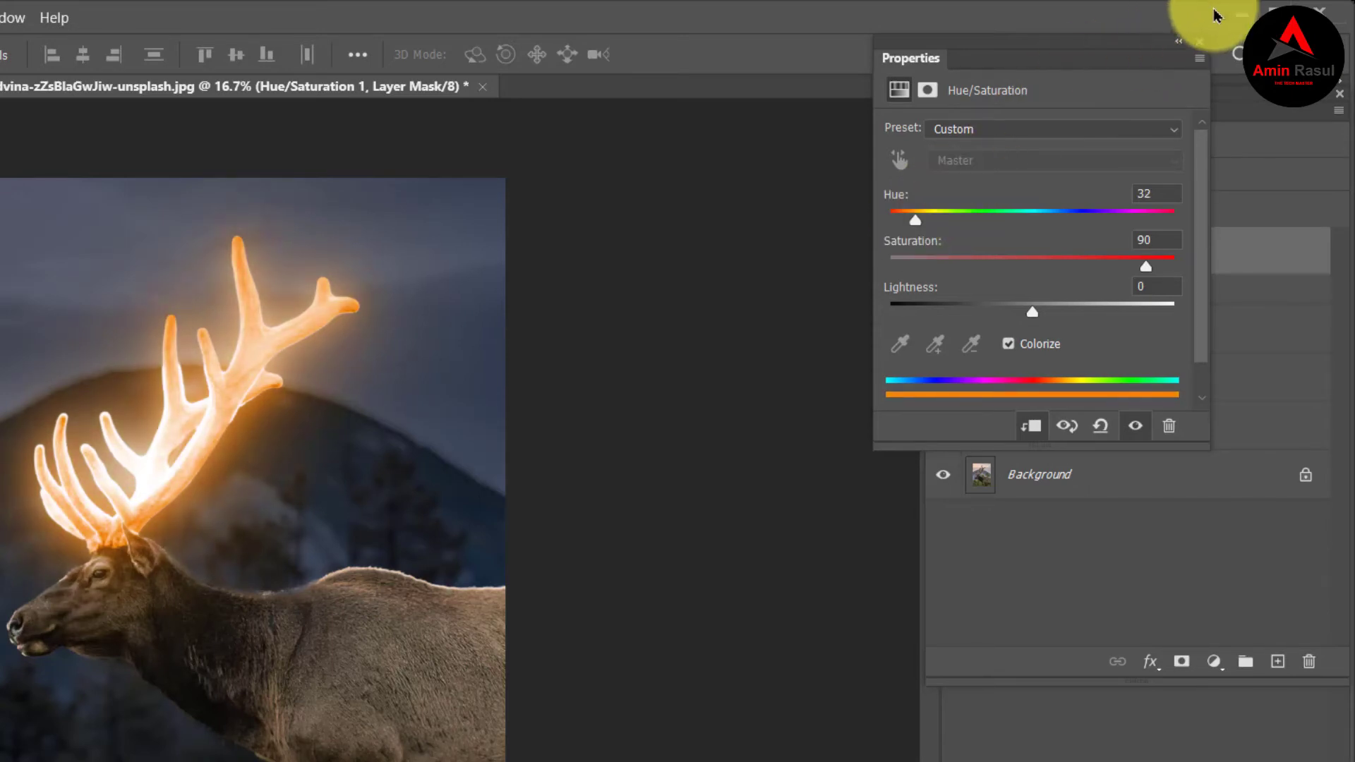
click(1198, 44)
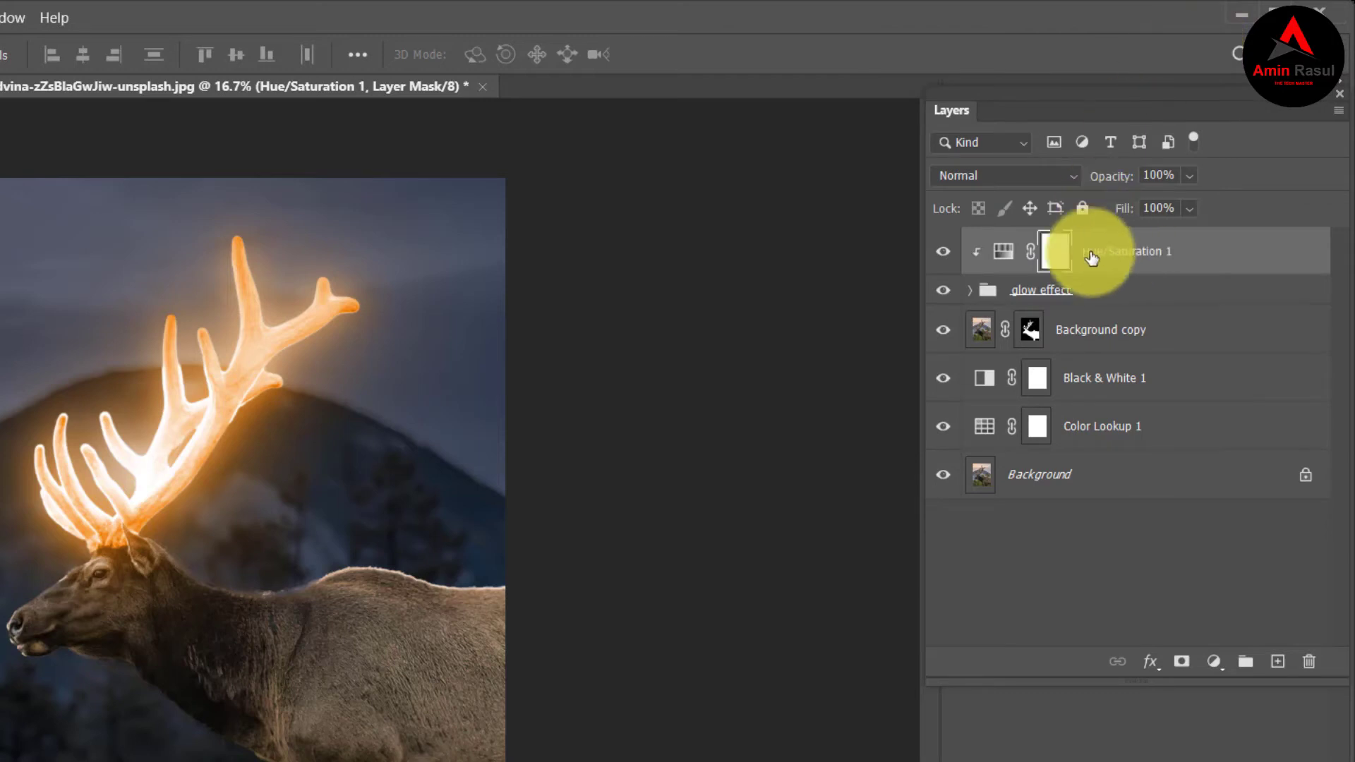
click(946, 258)
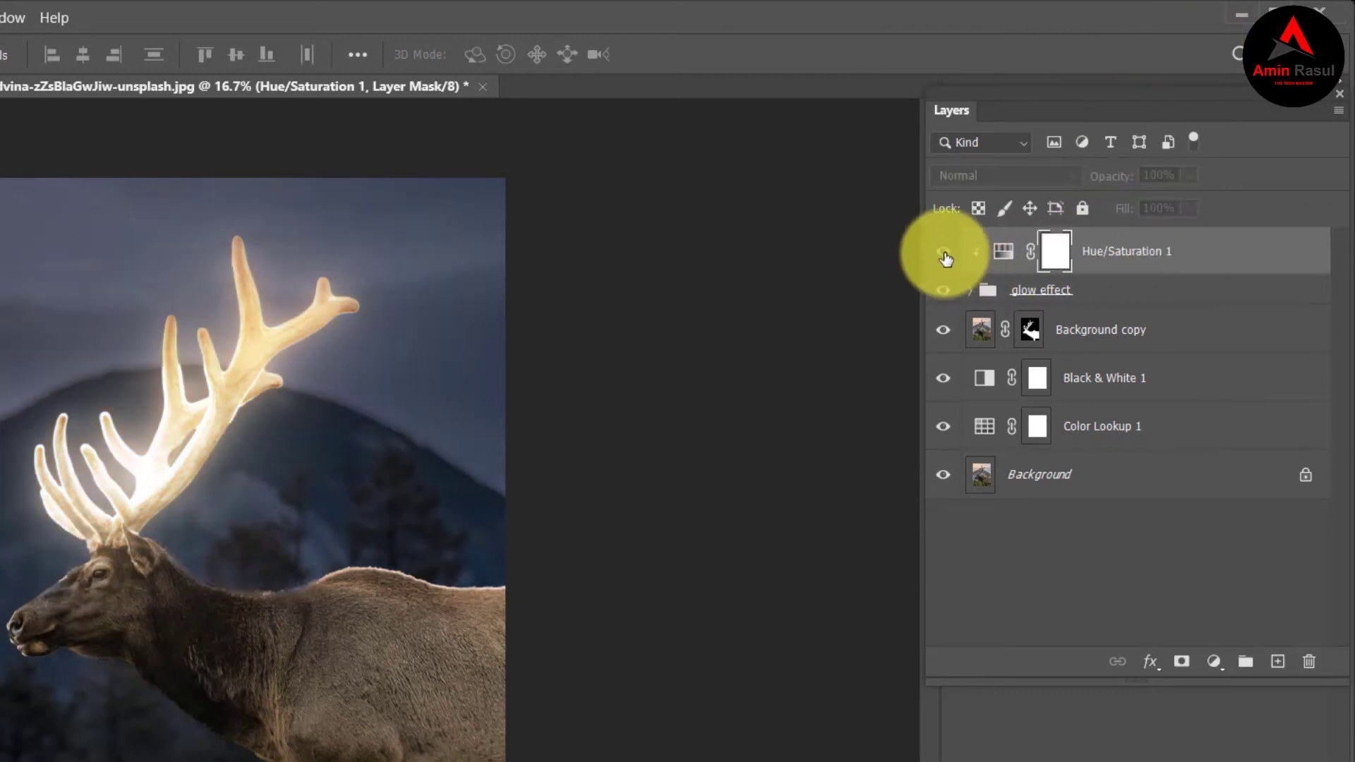
click(944, 254)
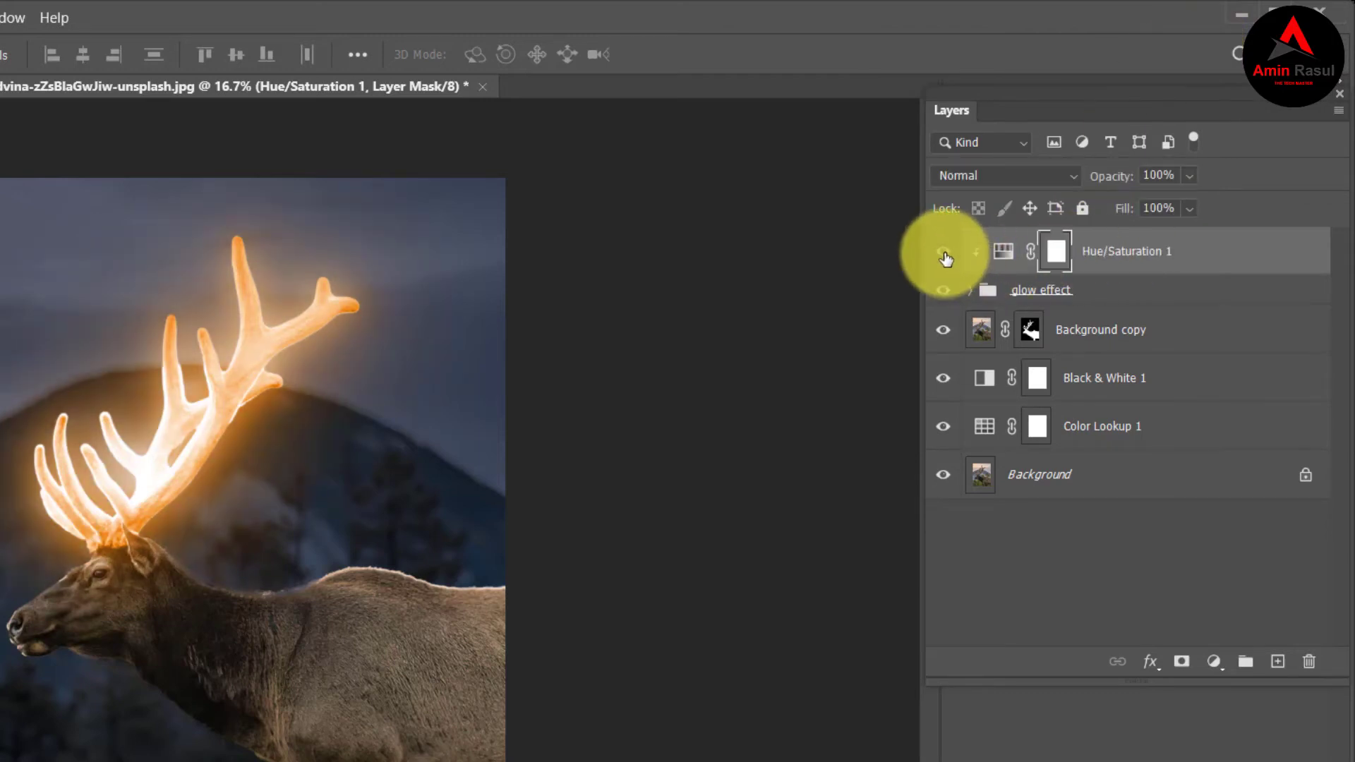
Add a Curves adjustment clipped to Background copy and pull the lower part of the RGB curve down to darken the elk.
click(1111, 324)
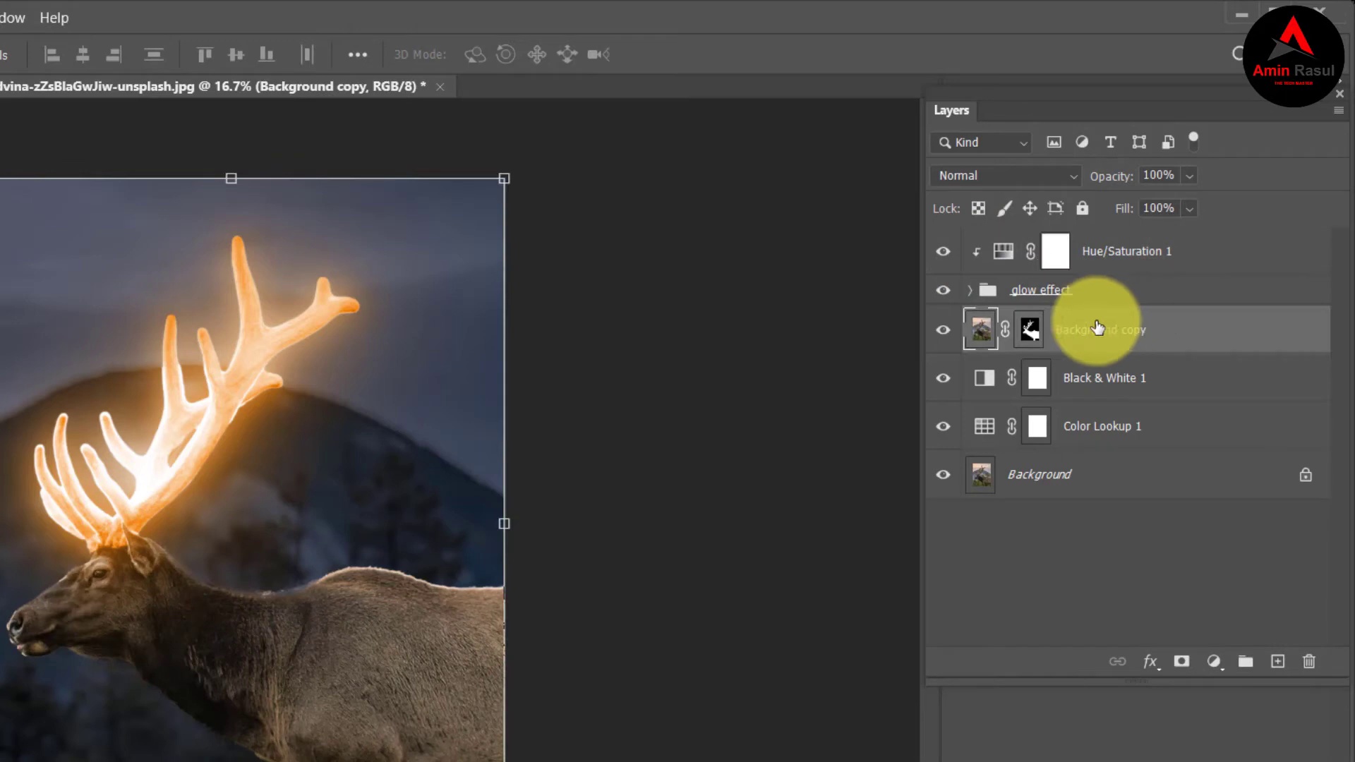
click(1026, 337)
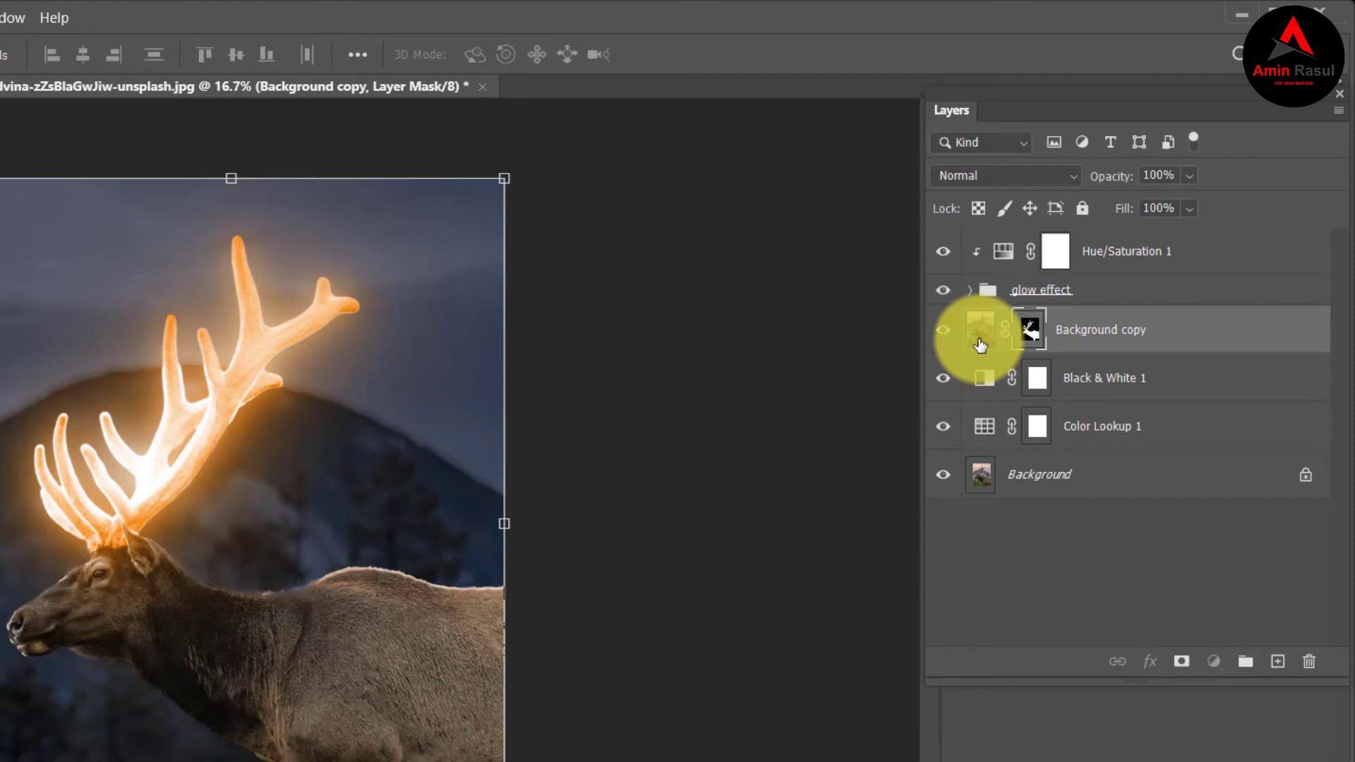
click(980, 345)
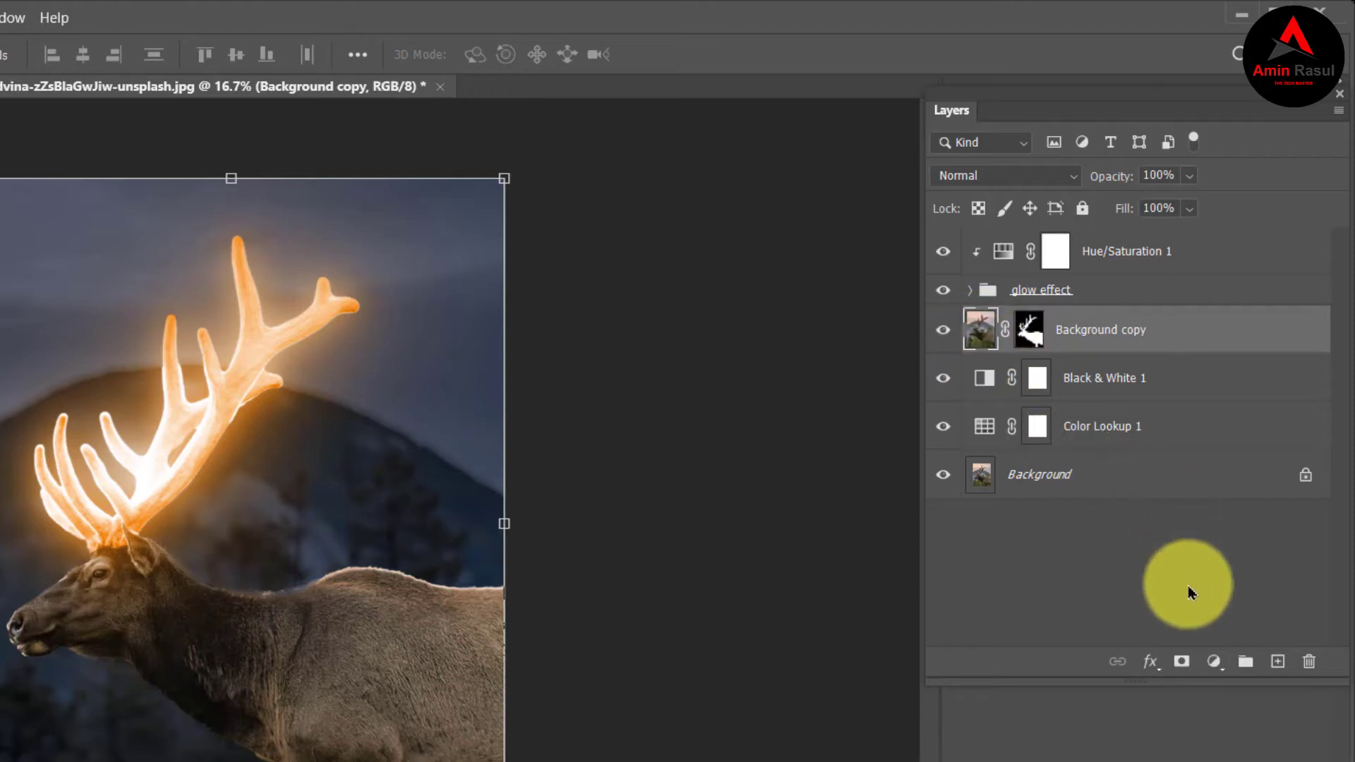
click(1214, 662)
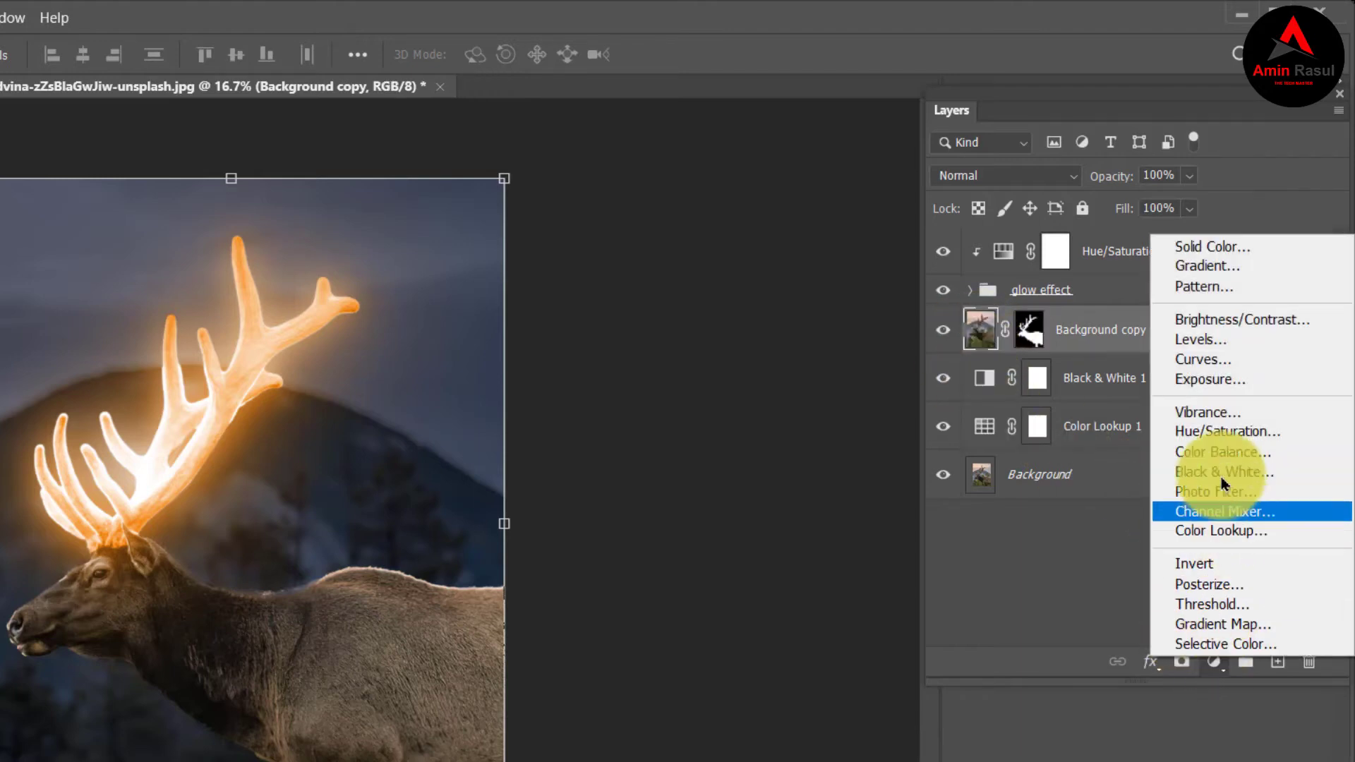
click(1209, 358)
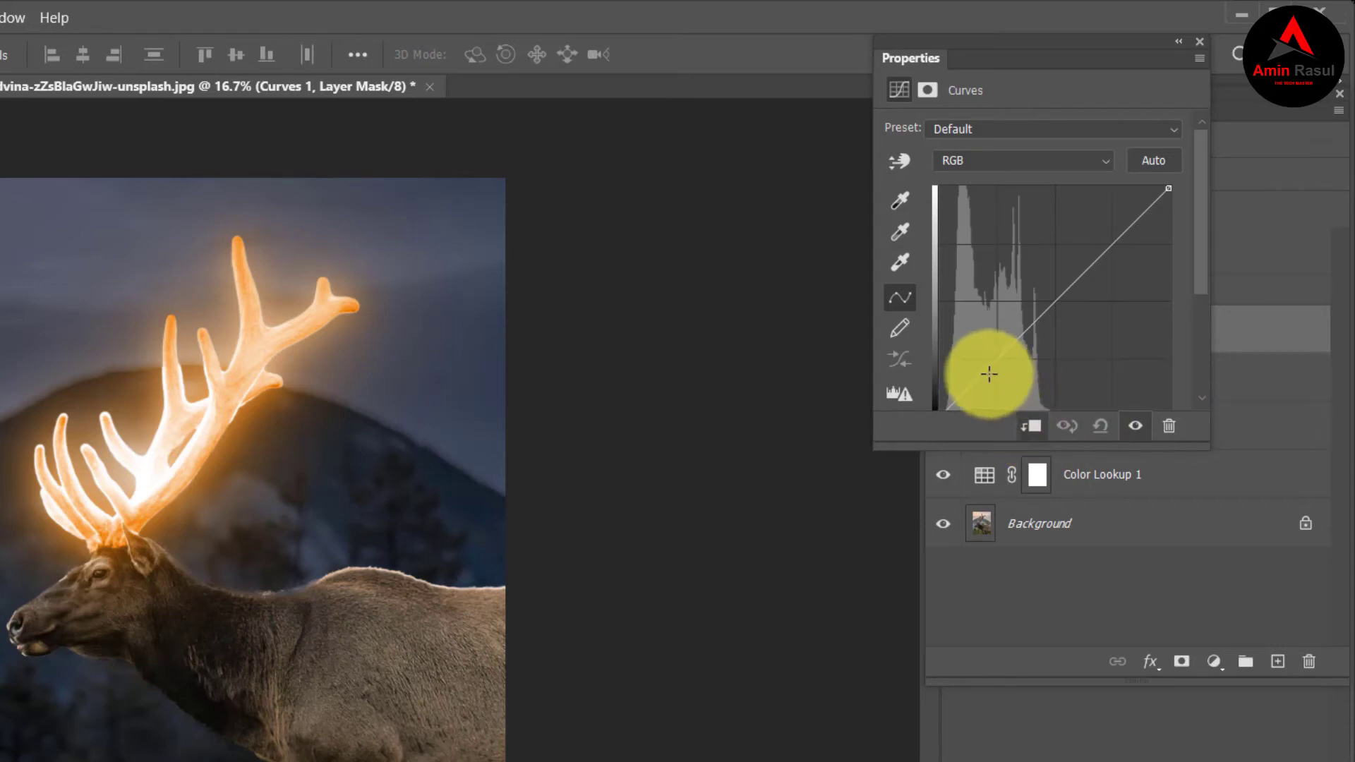
drag(990, 369, 1014, 378)
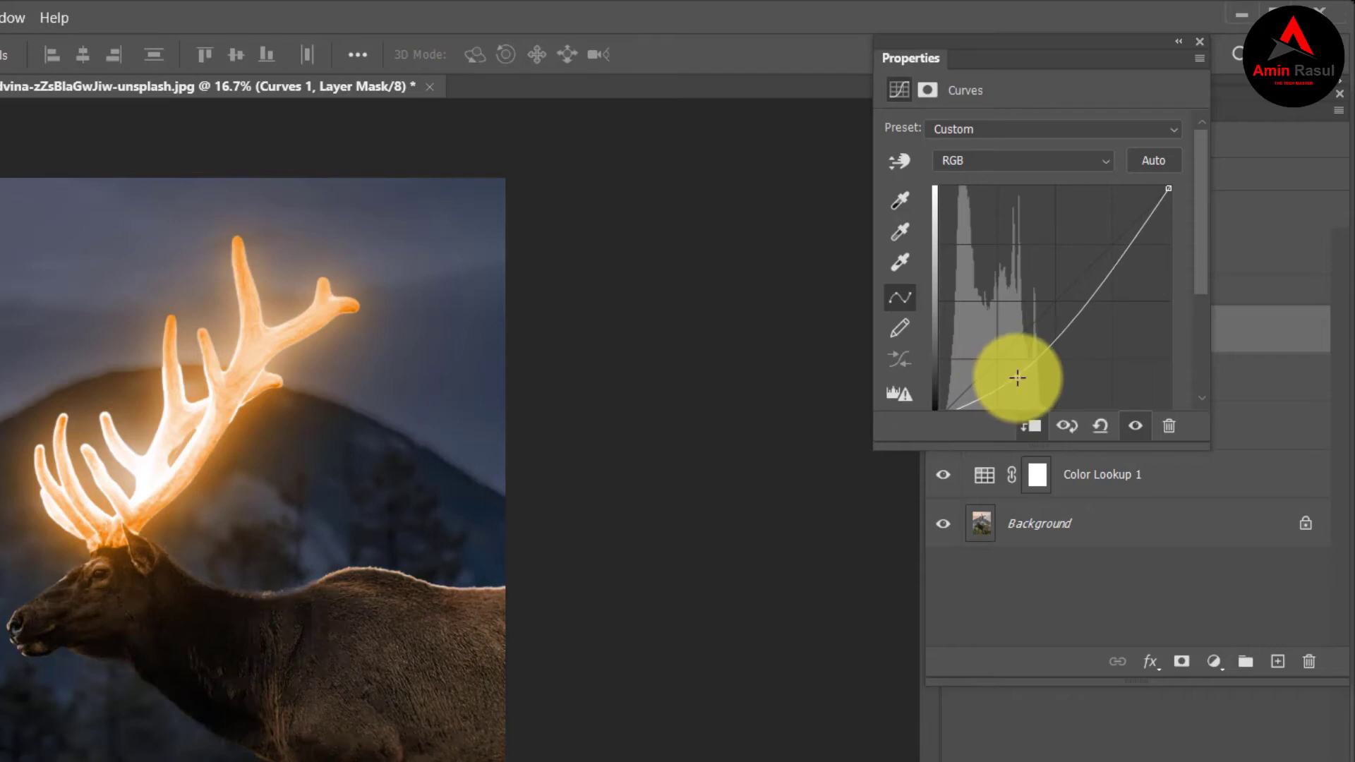
drag(1018, 377, 1018, 378)
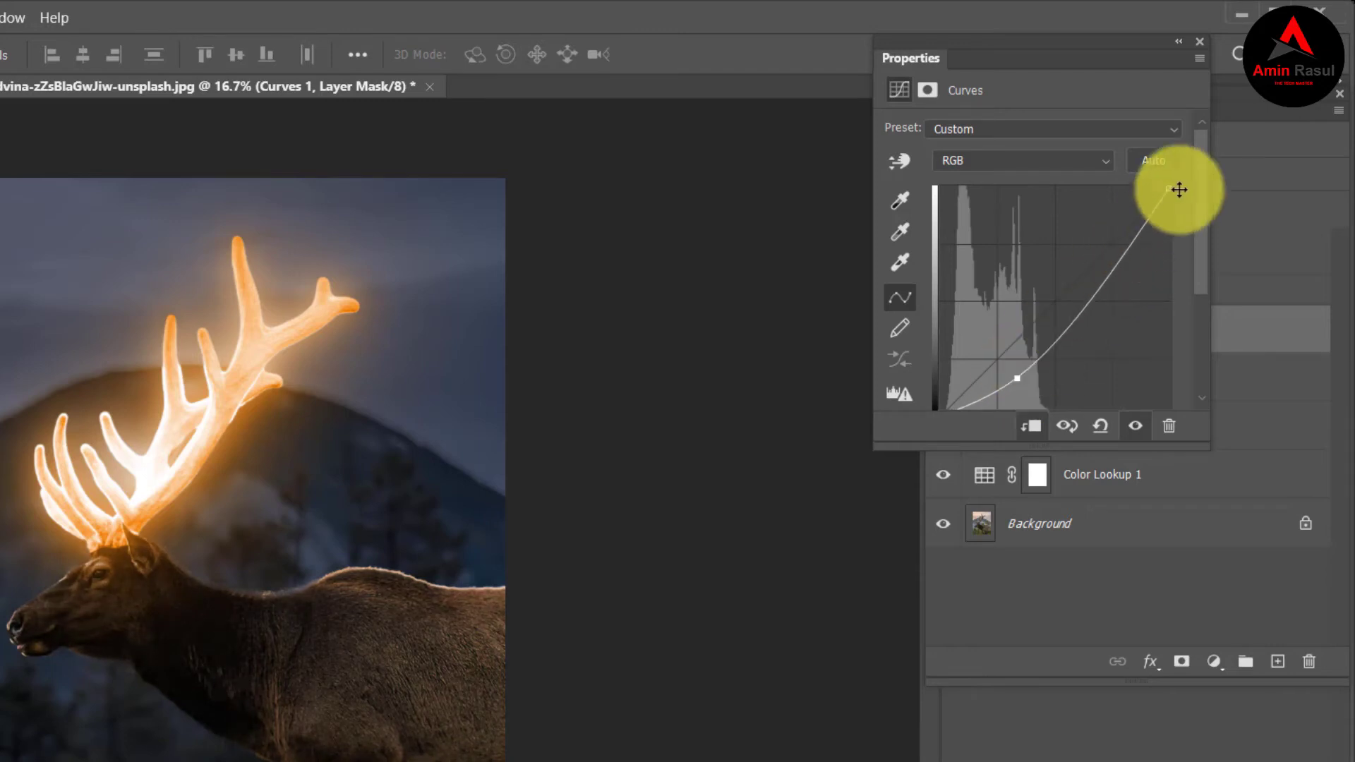
click(1203, 47)
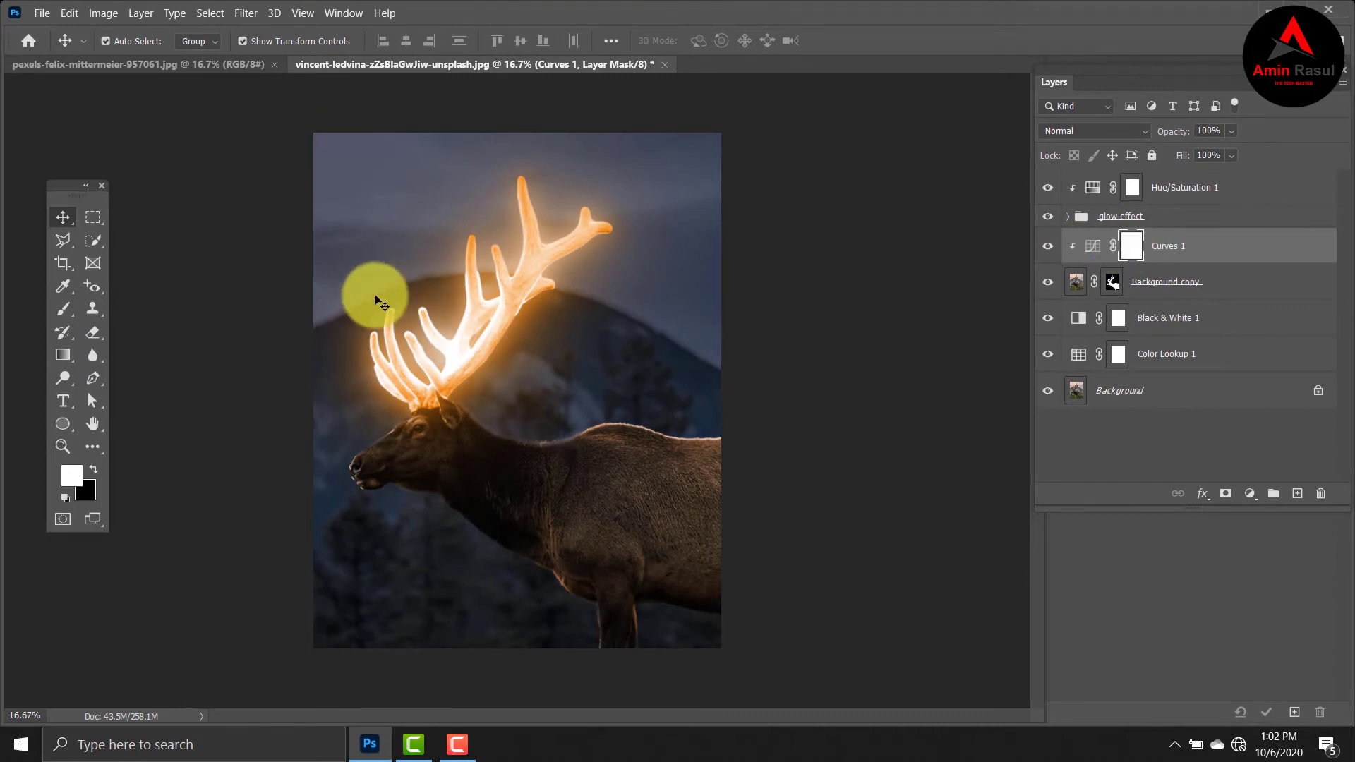
Choose the Brush tool with the Soft Round preset at 86 px and 0% hardness.
click(64, 312)
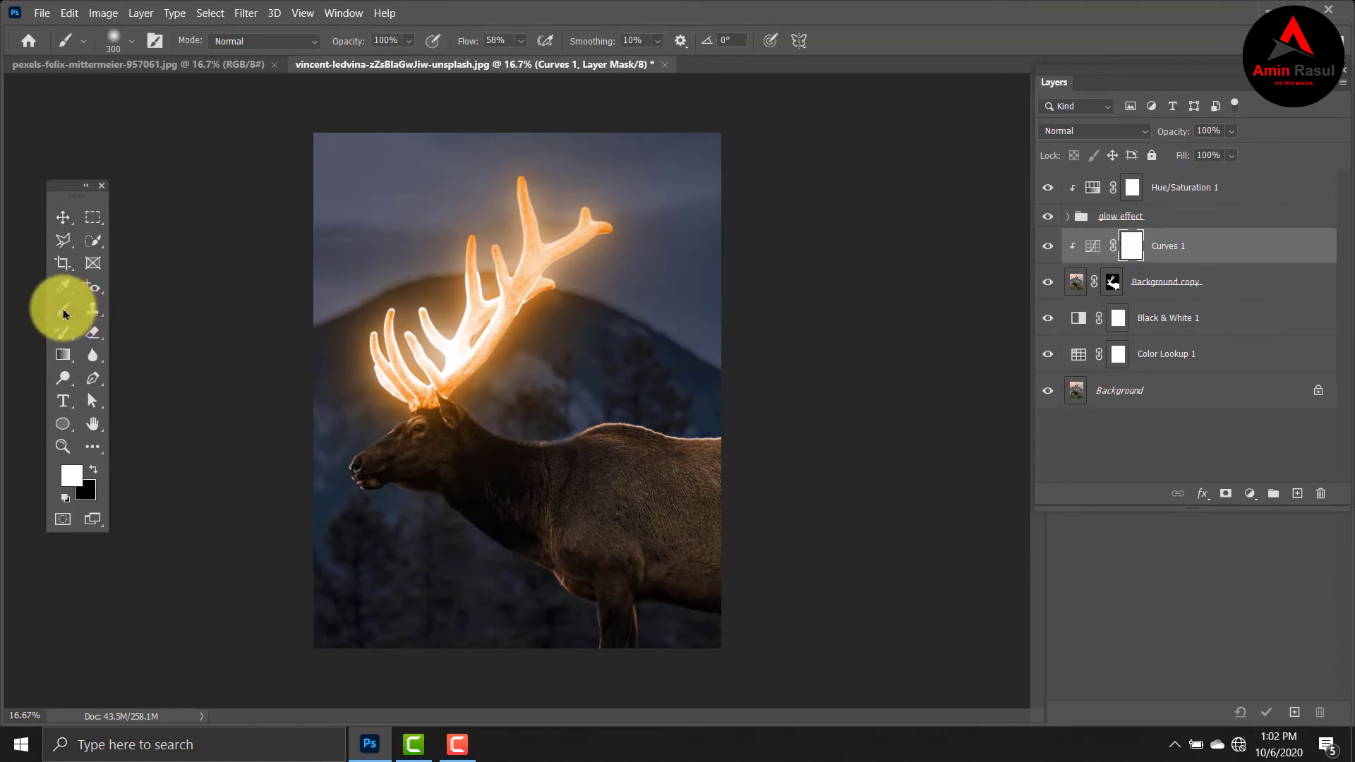
right_click(64, 313)
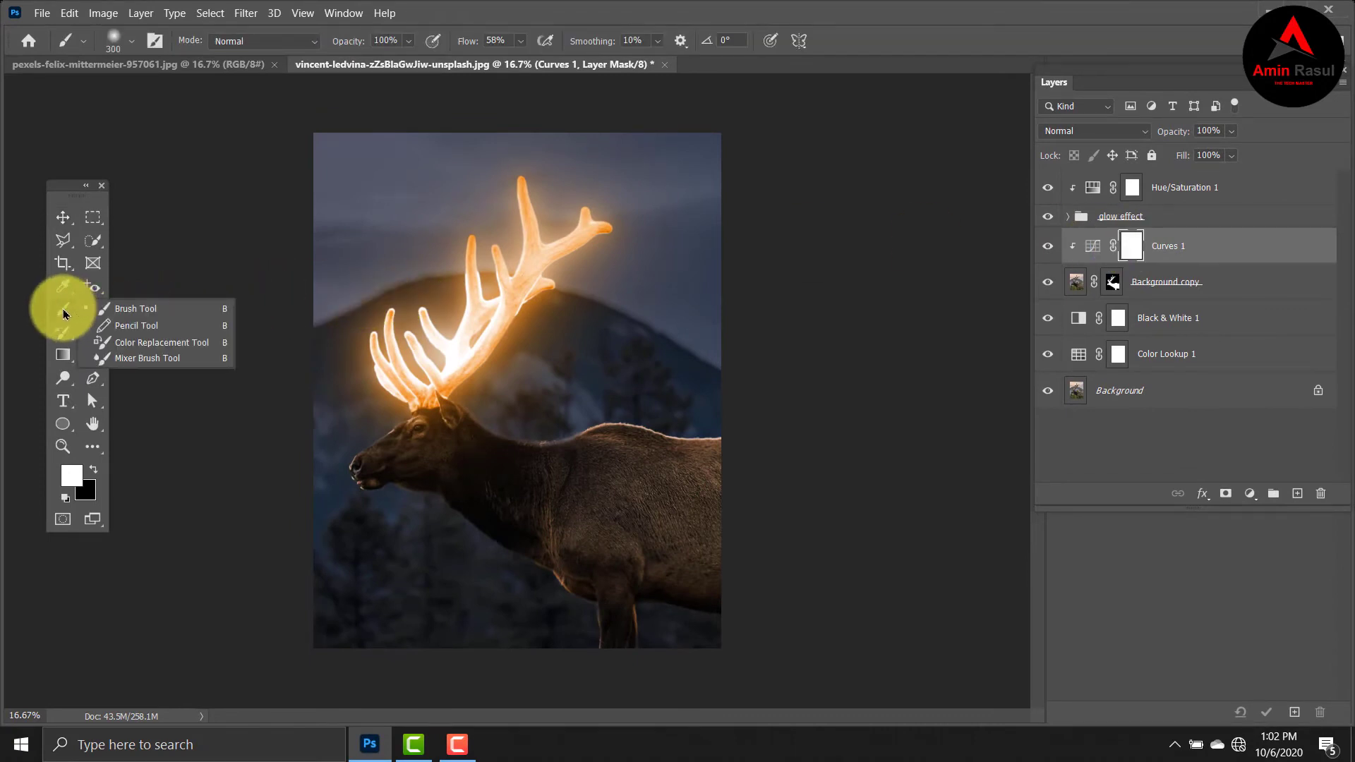
click(132, 310)
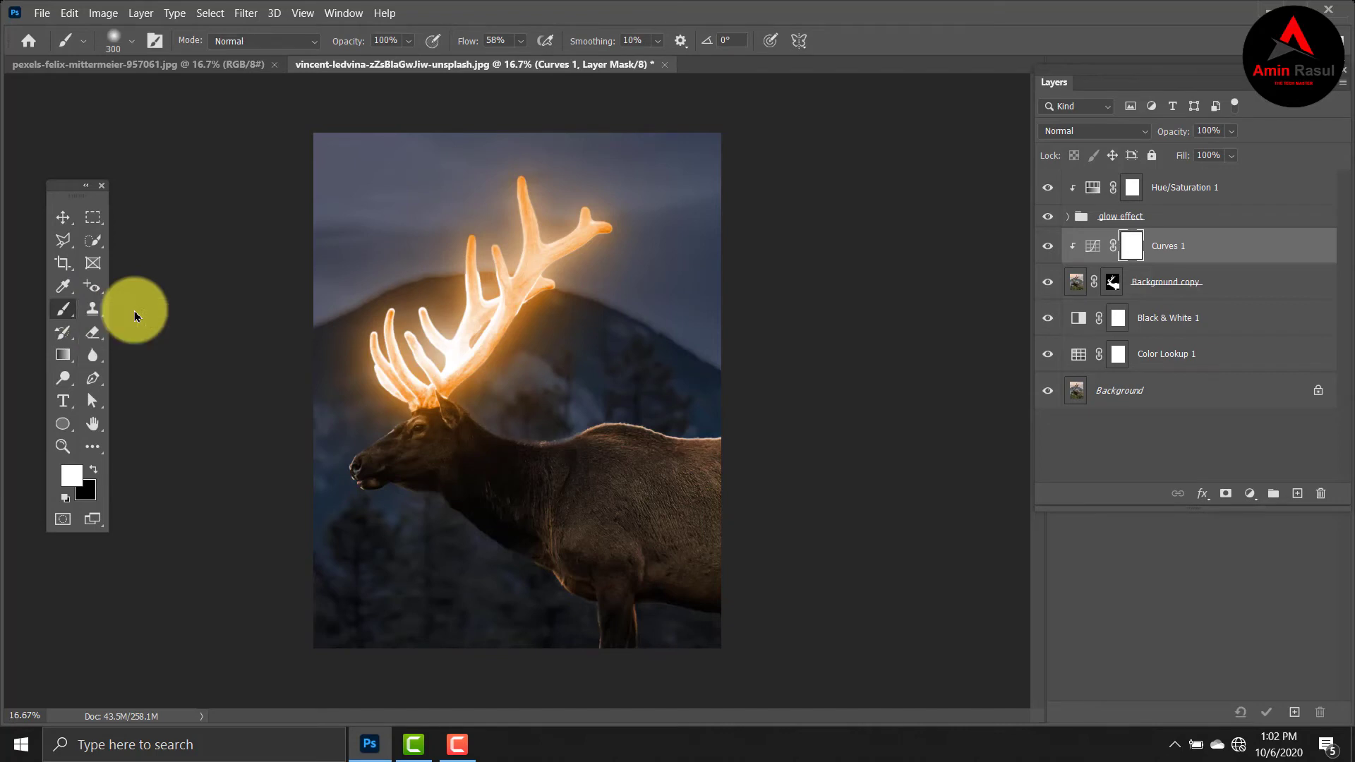
click(133, 43)
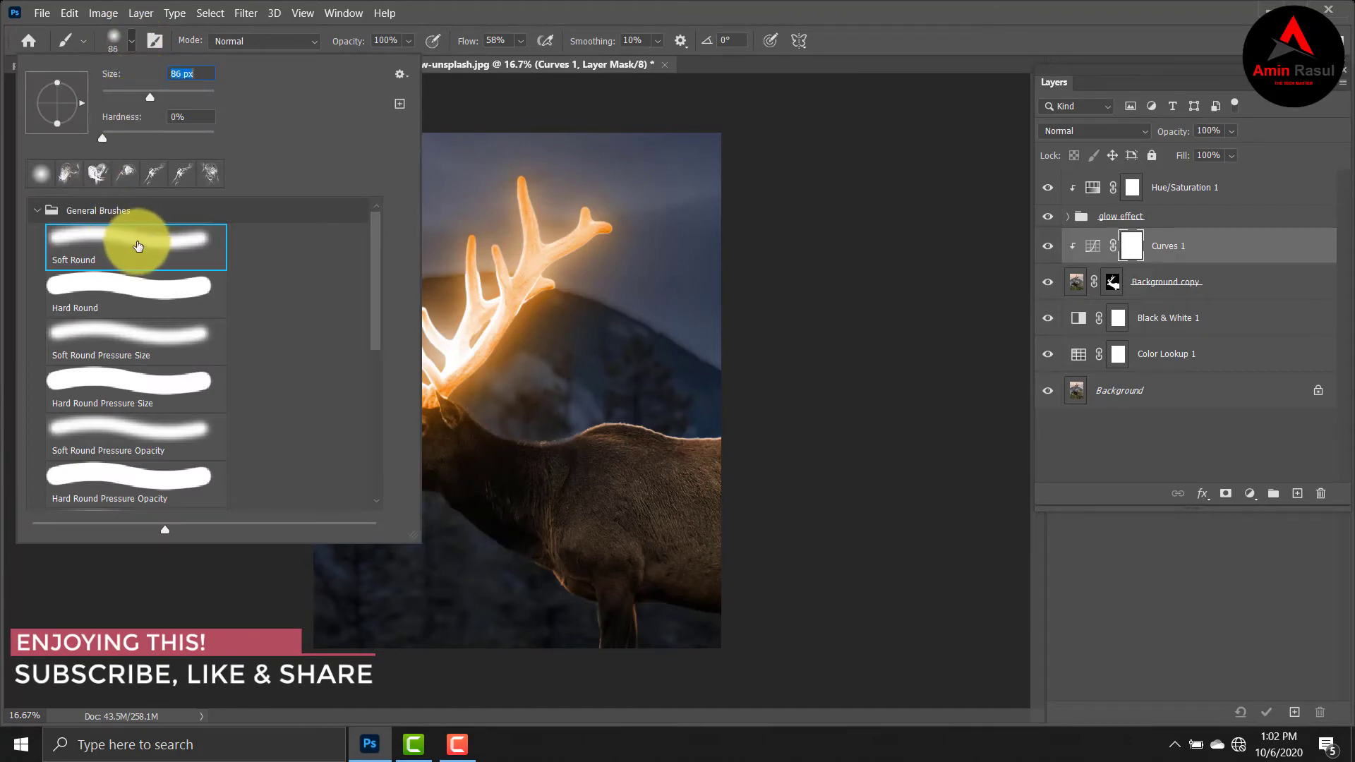
click(138, 246)
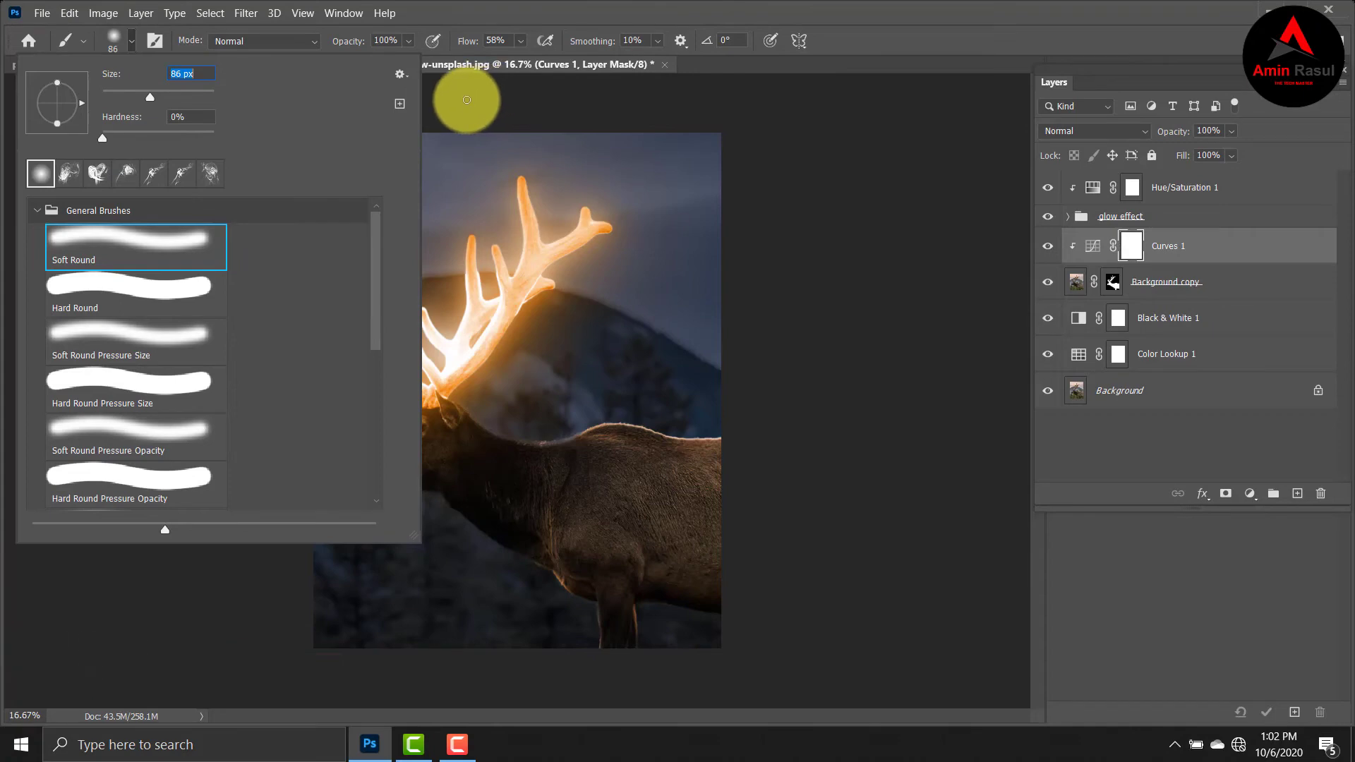
click(467, 99)
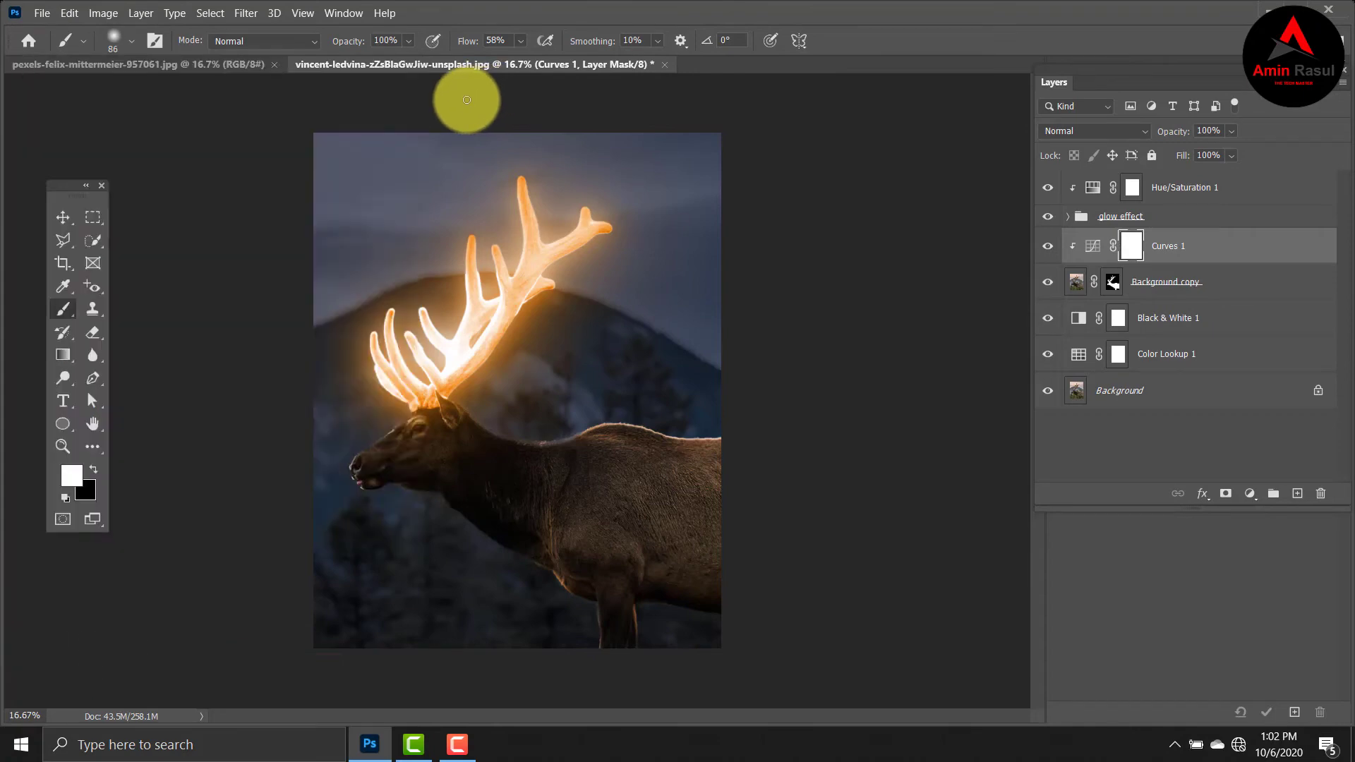
Set the foreground color to black (000000).
click(71, 477)
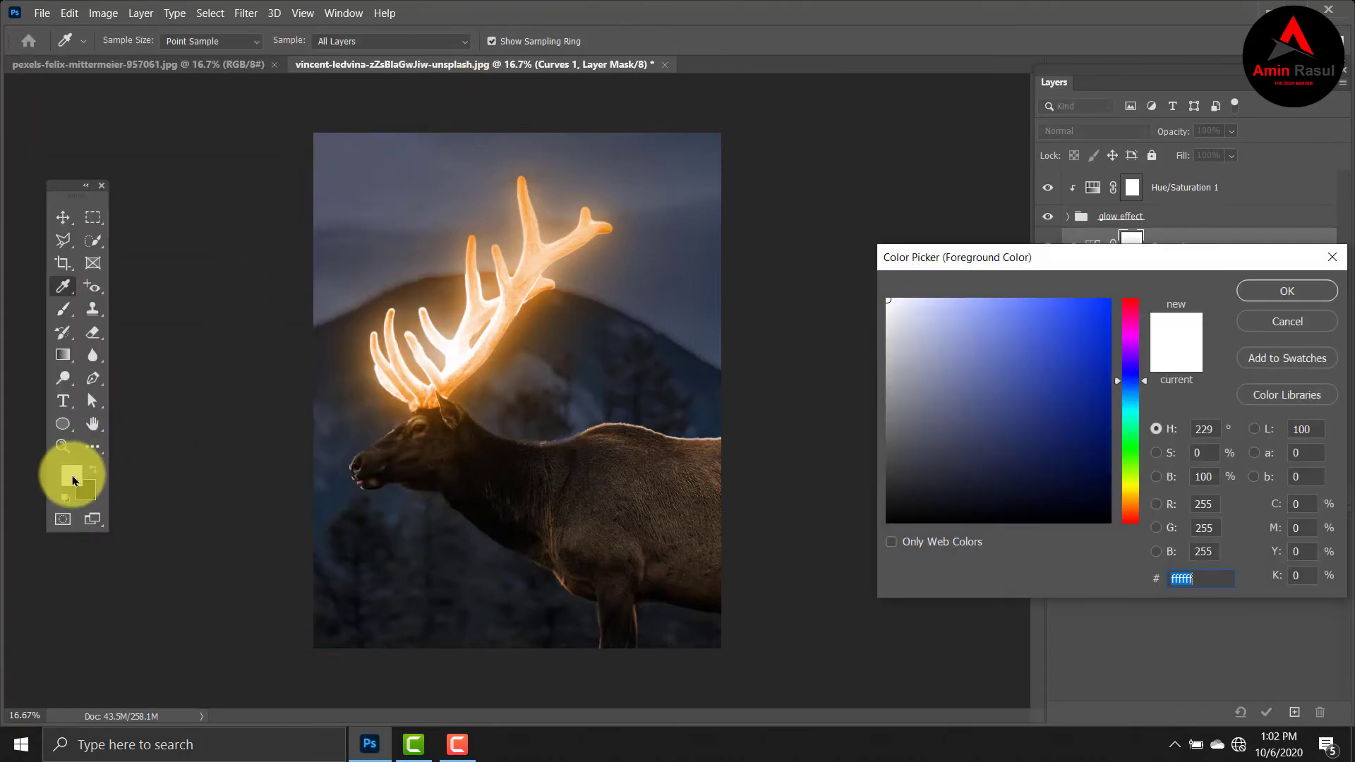
drag(929, 381, 862, 527)
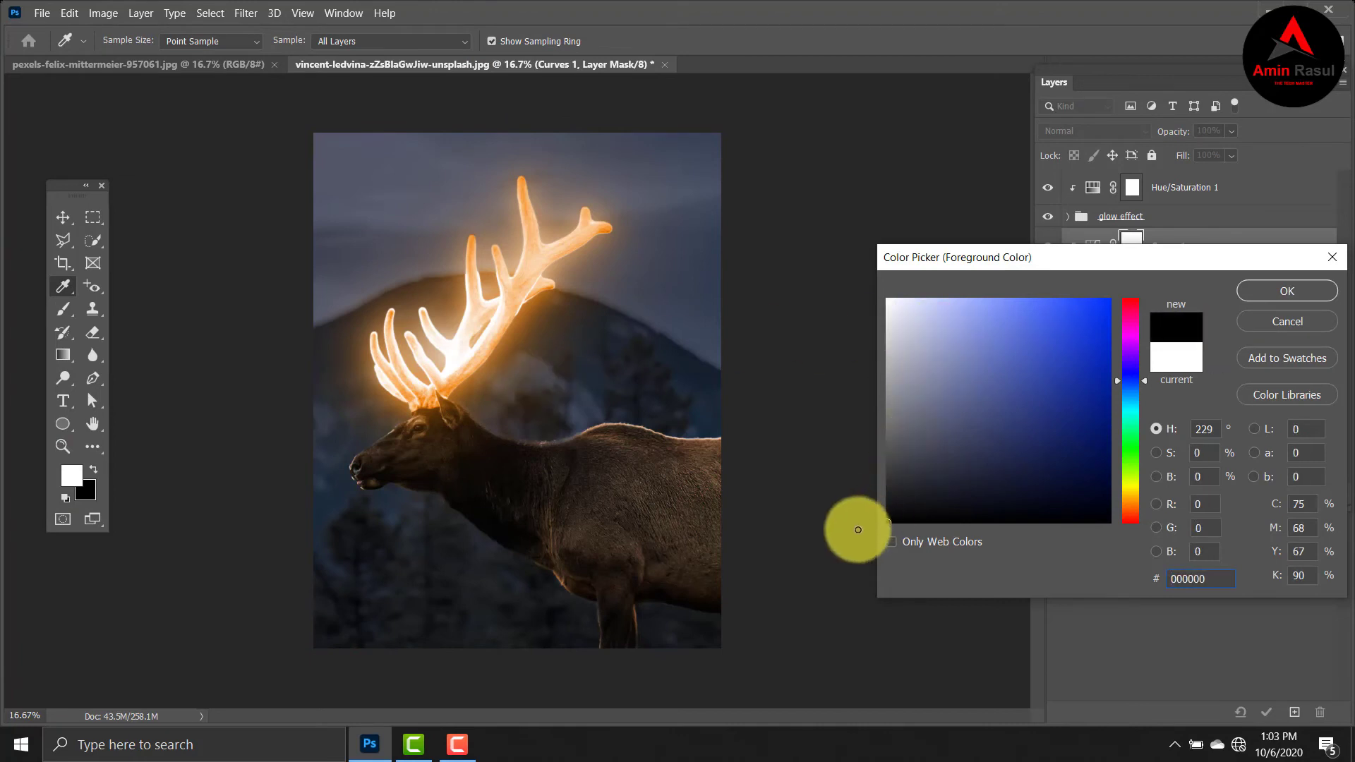
click(1316, 286)
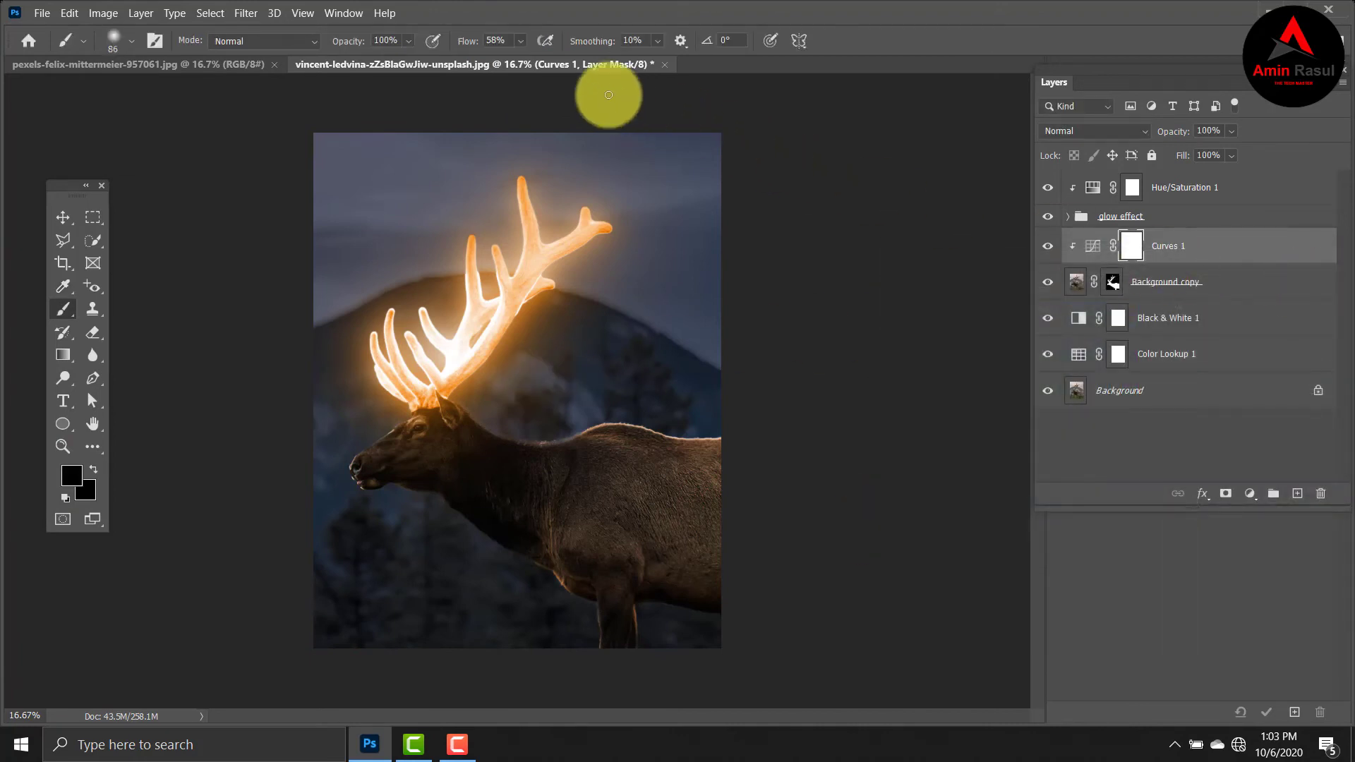
Set the brush flow to 30% and paint black on the Curves 1 mask over the elk's head, neck and back at size 400.
click(509, 43)
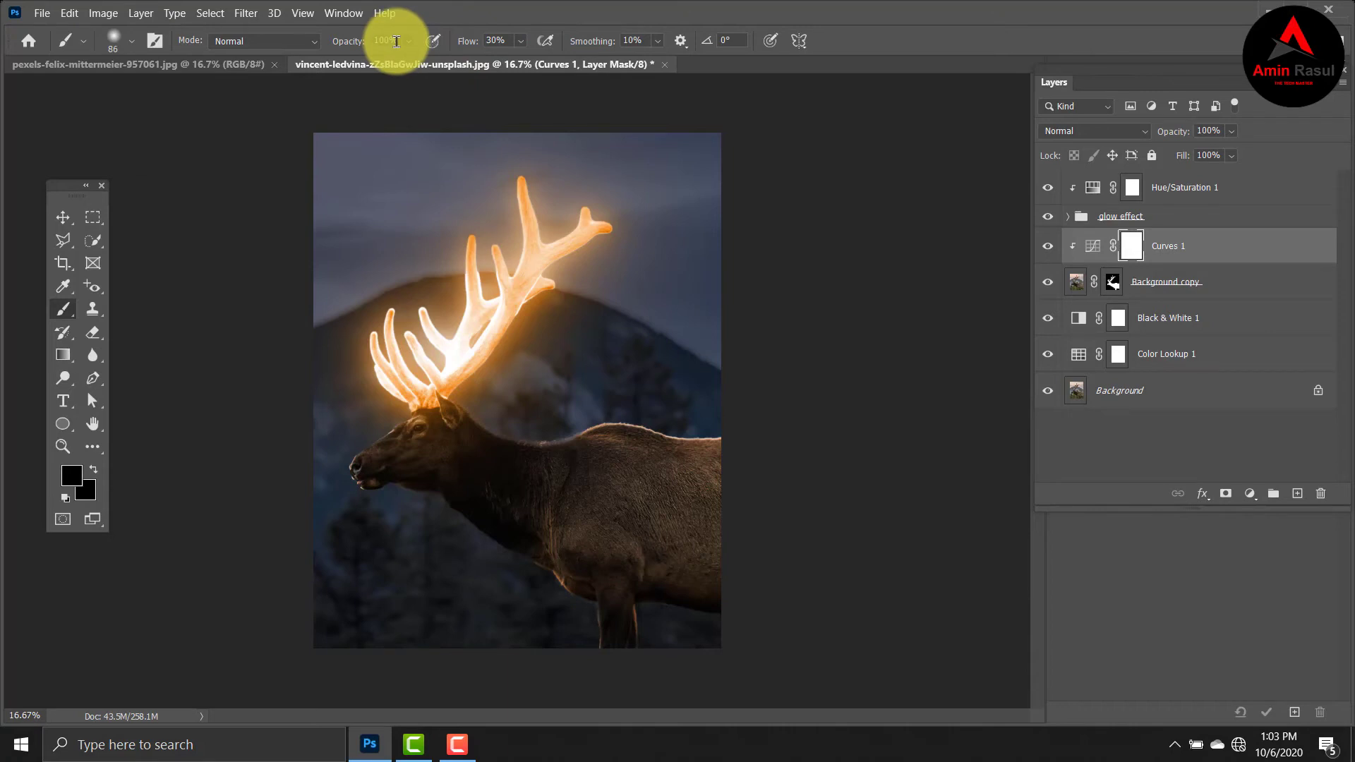
click(397, 41)
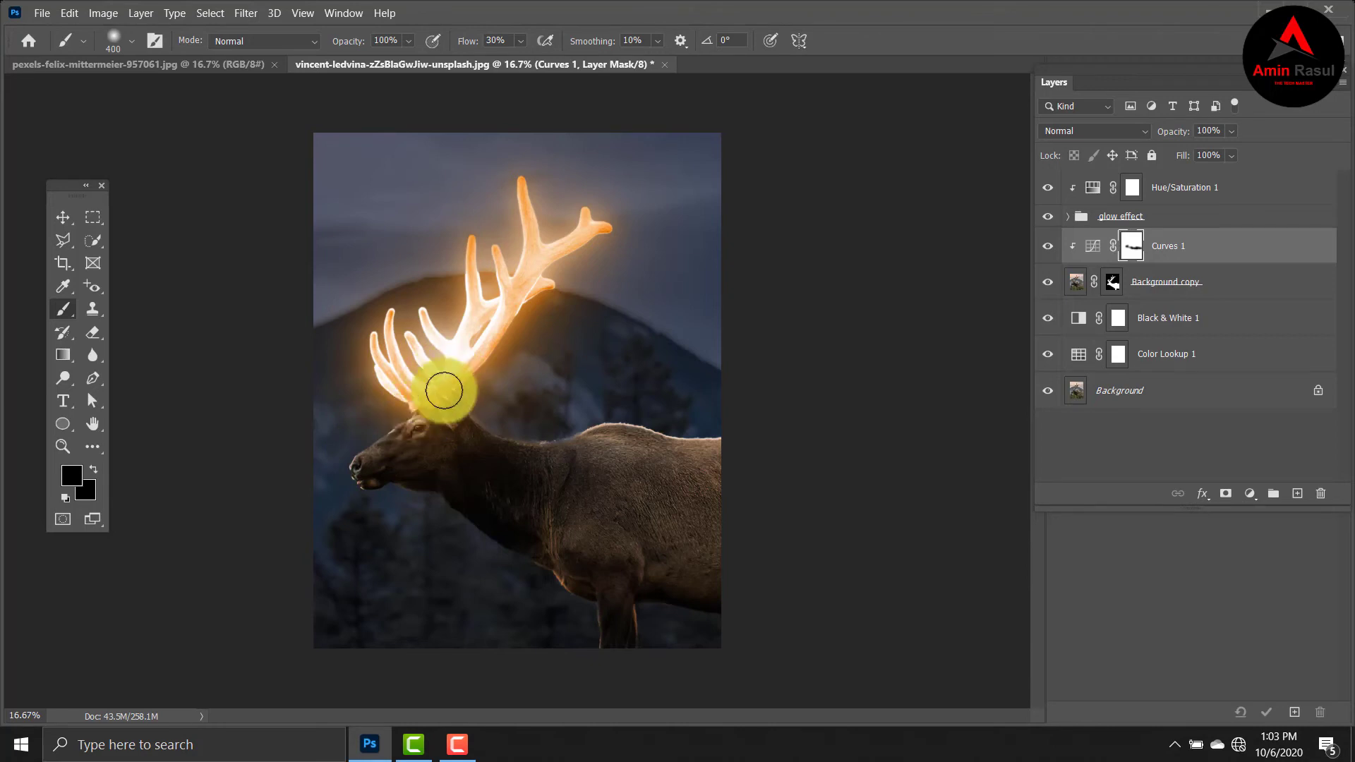
mouse_move(443, 390)
mouse_down()
mouse_move(405, 401)
mouse_move(453, 403)
mouse_move(369, 425)
mouse_move(408, 407)
mouse_move(537, 447)
mouse_move(720, 451)
mouse_move(607, 451)
mouse_move(679, 446)
mouse_move(598, 427)
mouse_move(437, 424)
mouse_move(422, 408)
mouse_move(408, 418)
mouse_move(722, 460)
mouse_move(704, 468)
mouse_move(382, 379)
mouse_move(380, 411)
mouse_move(406, 427)
mouse_move(391, 375)
mouse_move(436, 384)
mouse_up()
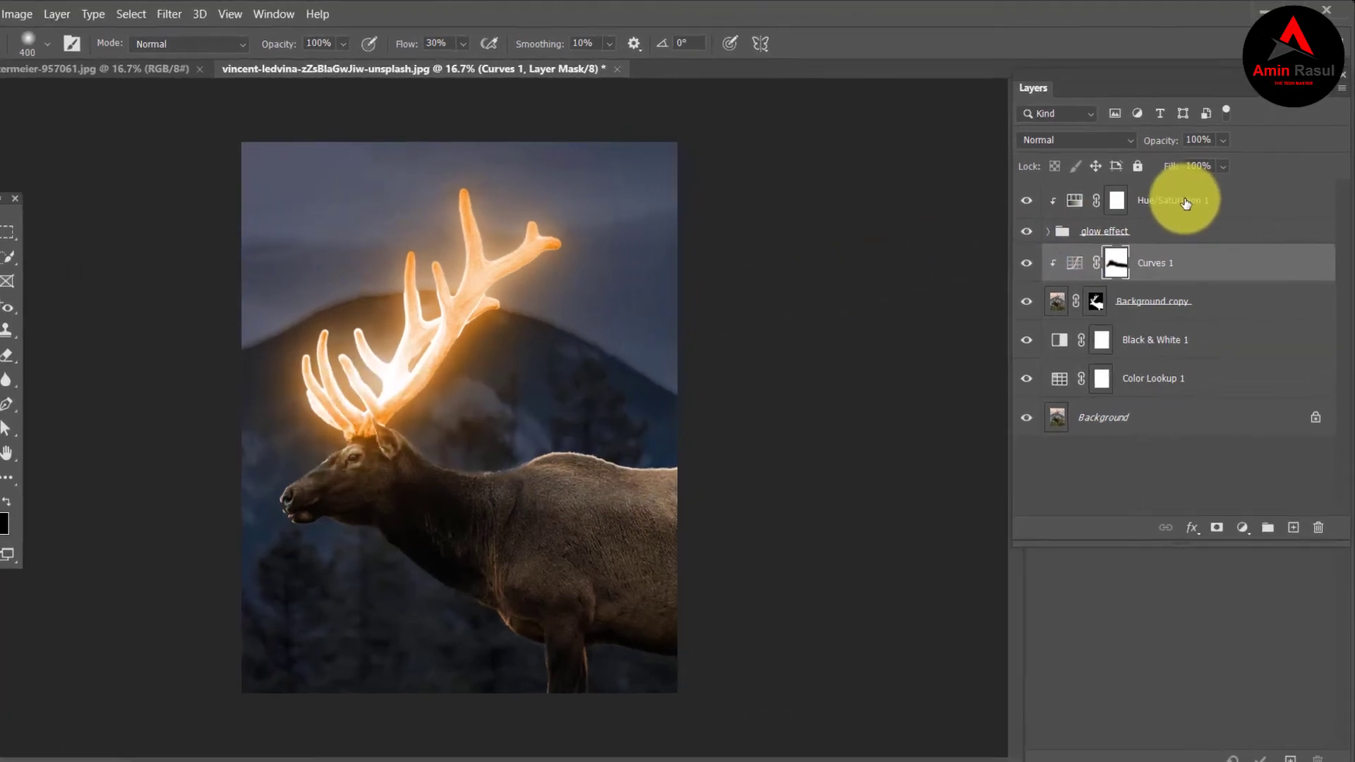
Duplicate the Hue/Saturation 1 adjustment layer above the glow effect group.
click(1186, 203)
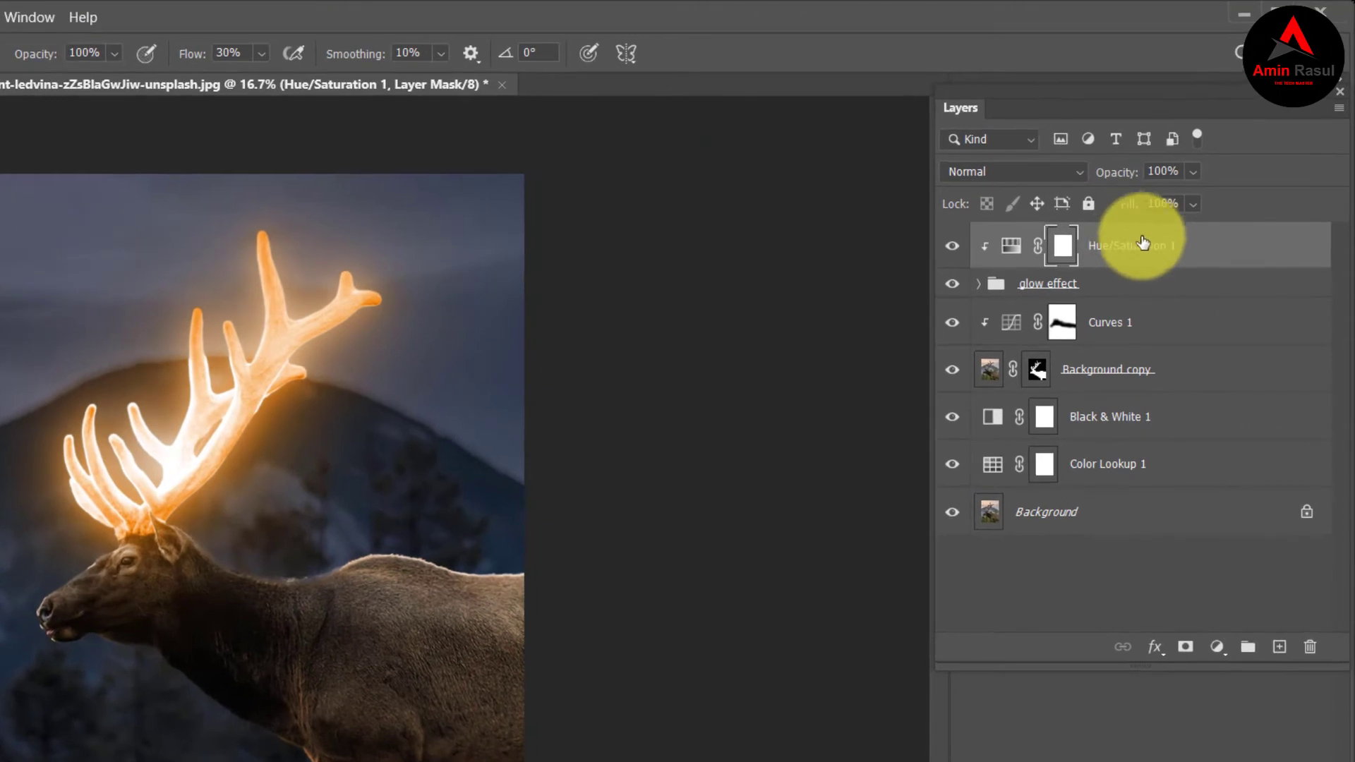
key(ctrl+j)
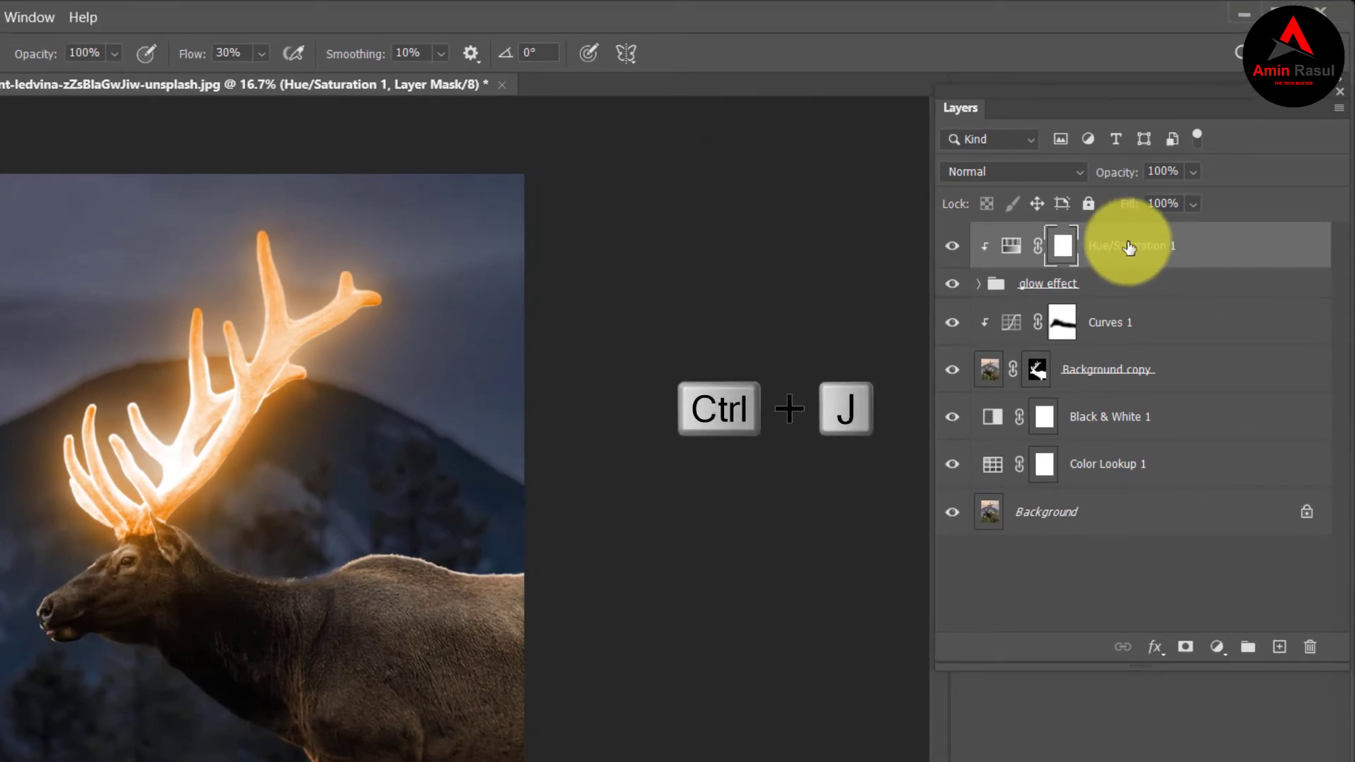
key(ctrl+j)
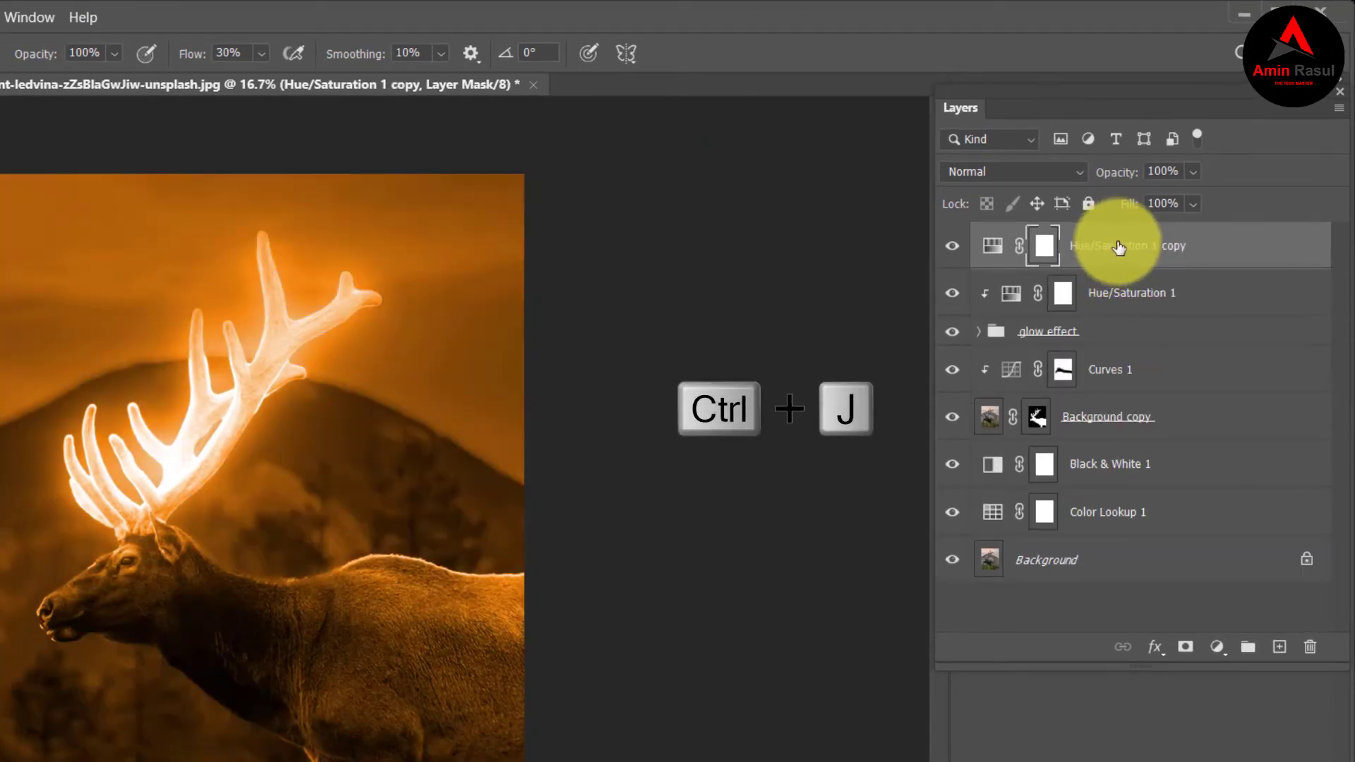
Move the Hue/Saturation 1 copy layer below the glow effect group and clip it to the layers beneath.
drag(1115, 247, 1202, 351)
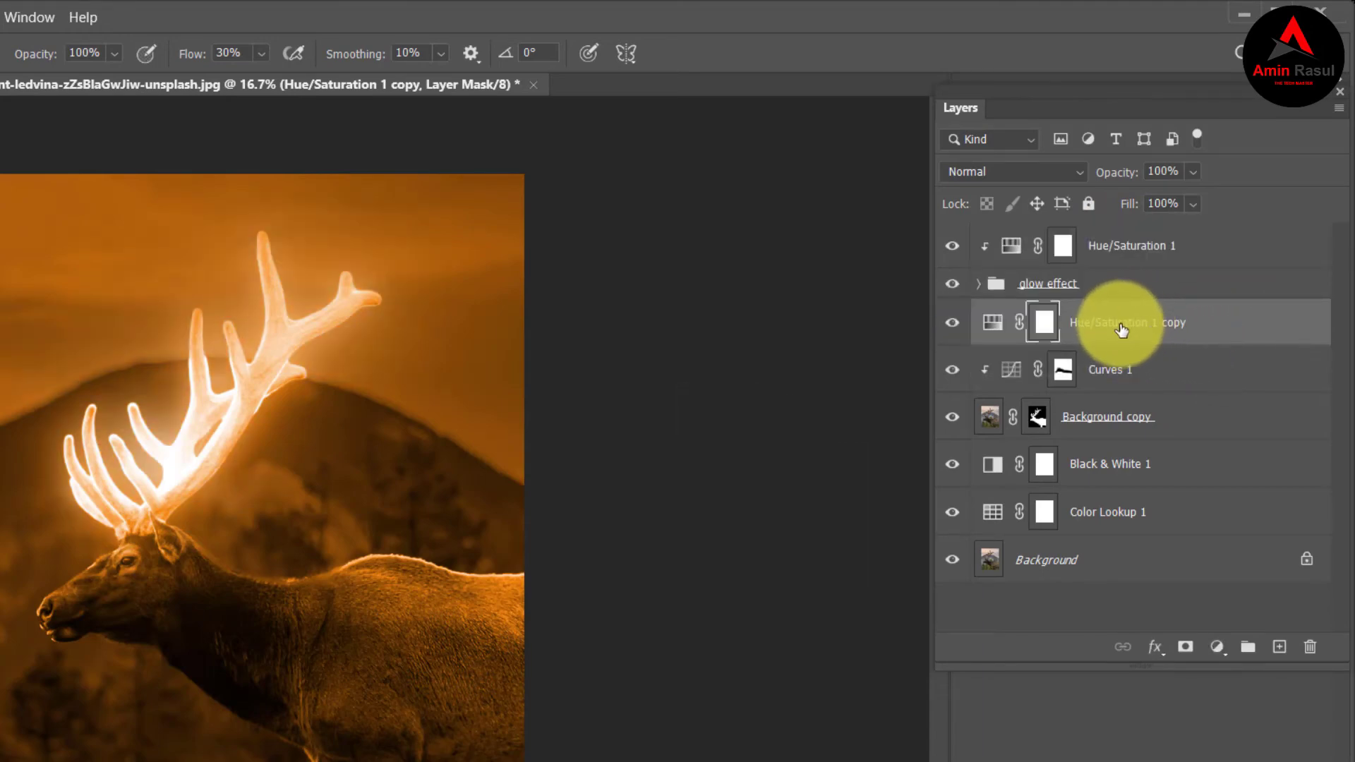
double_click(994, 326)
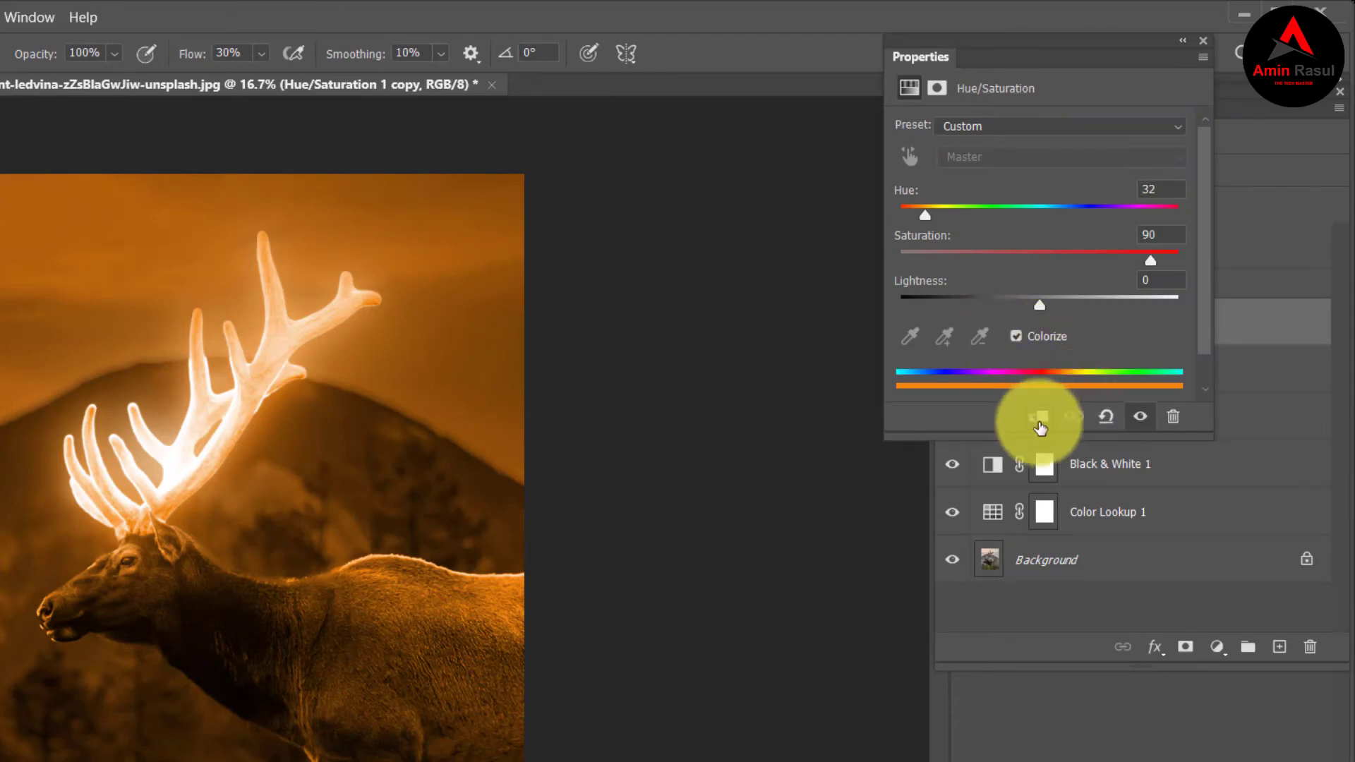
click(1040, 421)
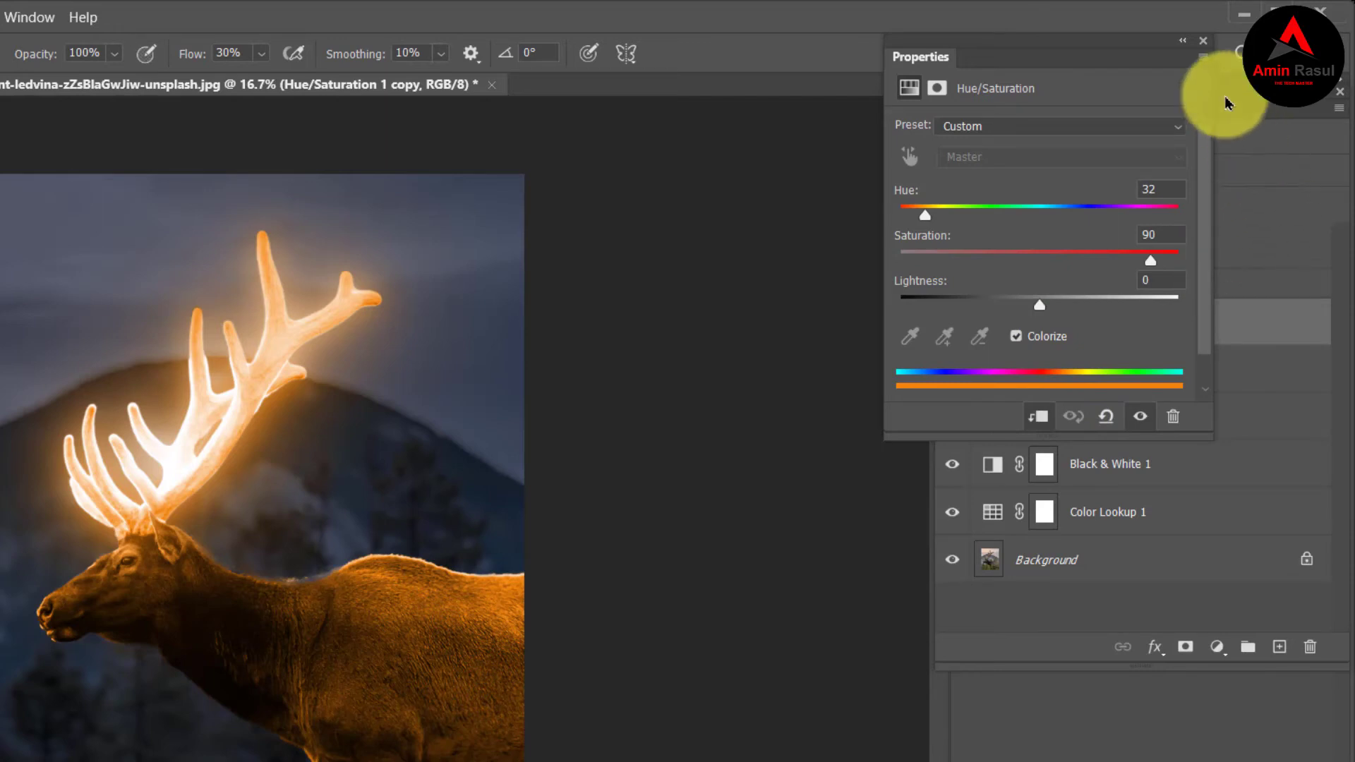
click(1185, 46)
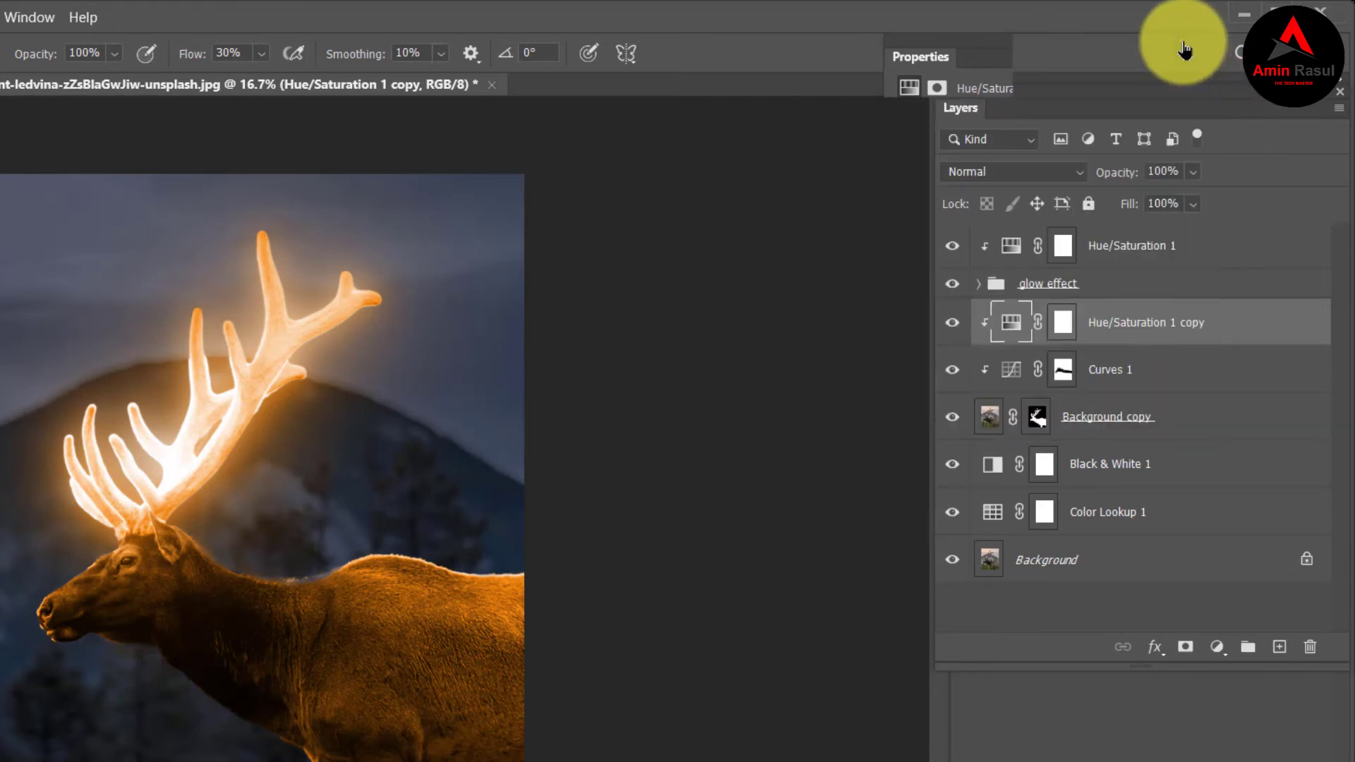
Invert the Hue/Saturation 1 copy mask to black and set the foreground color to white (ffffff).
click(1066, 331)
key(ctrl+i)
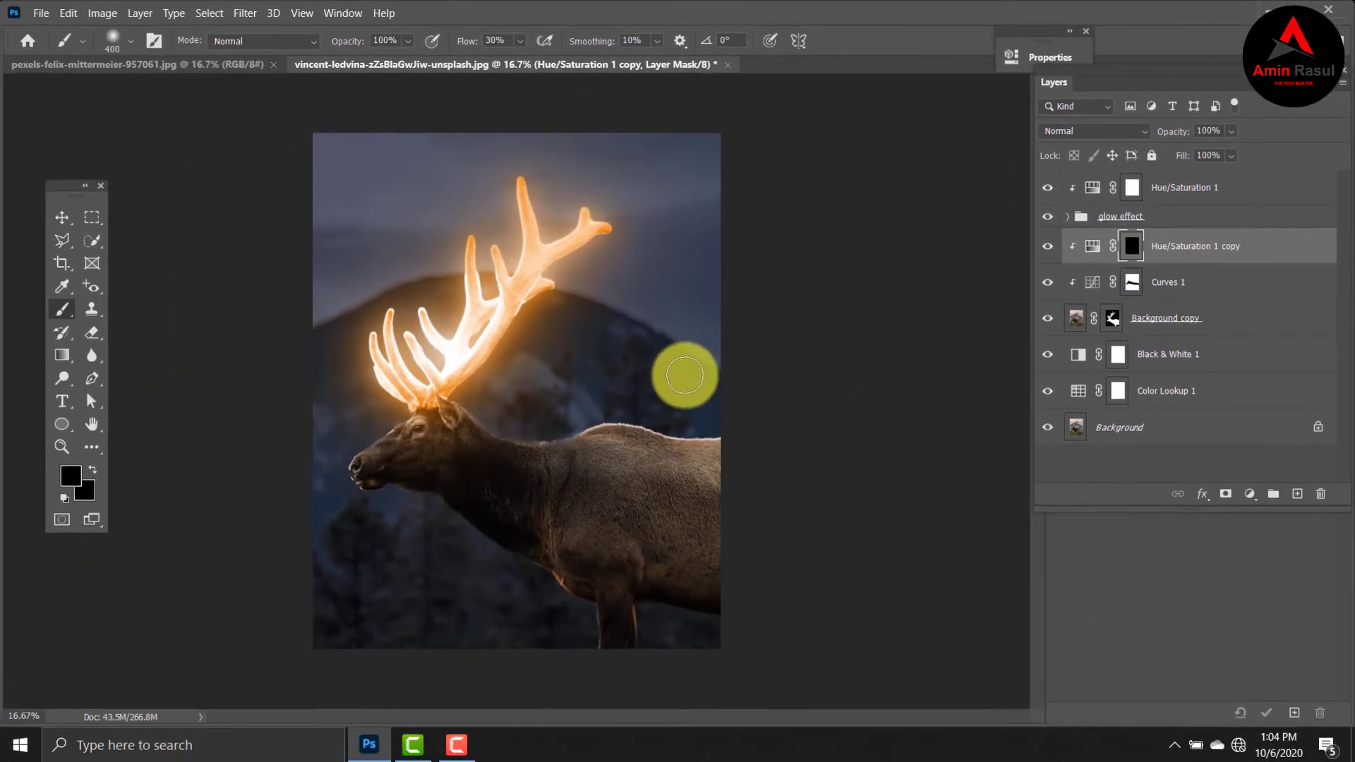
click(73, 475)
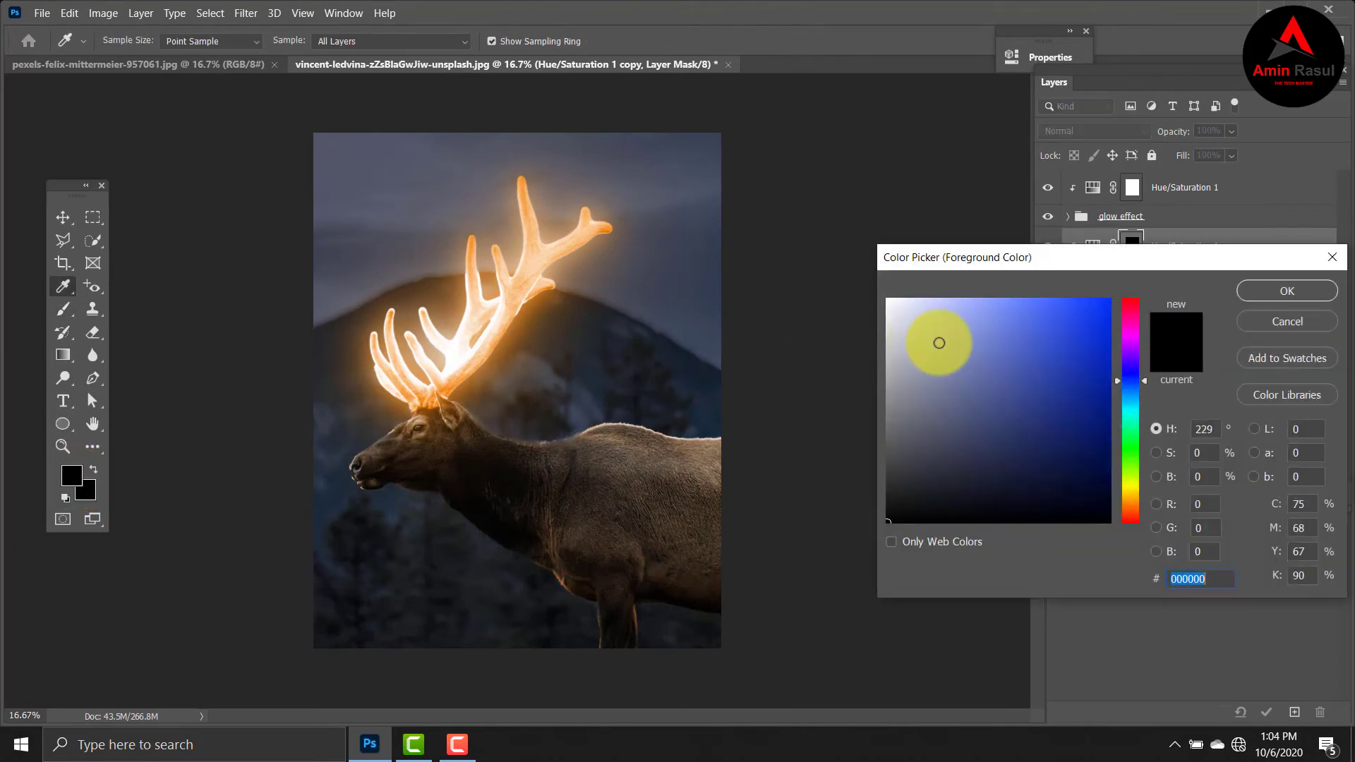
drag(938, 345, 863, 285)
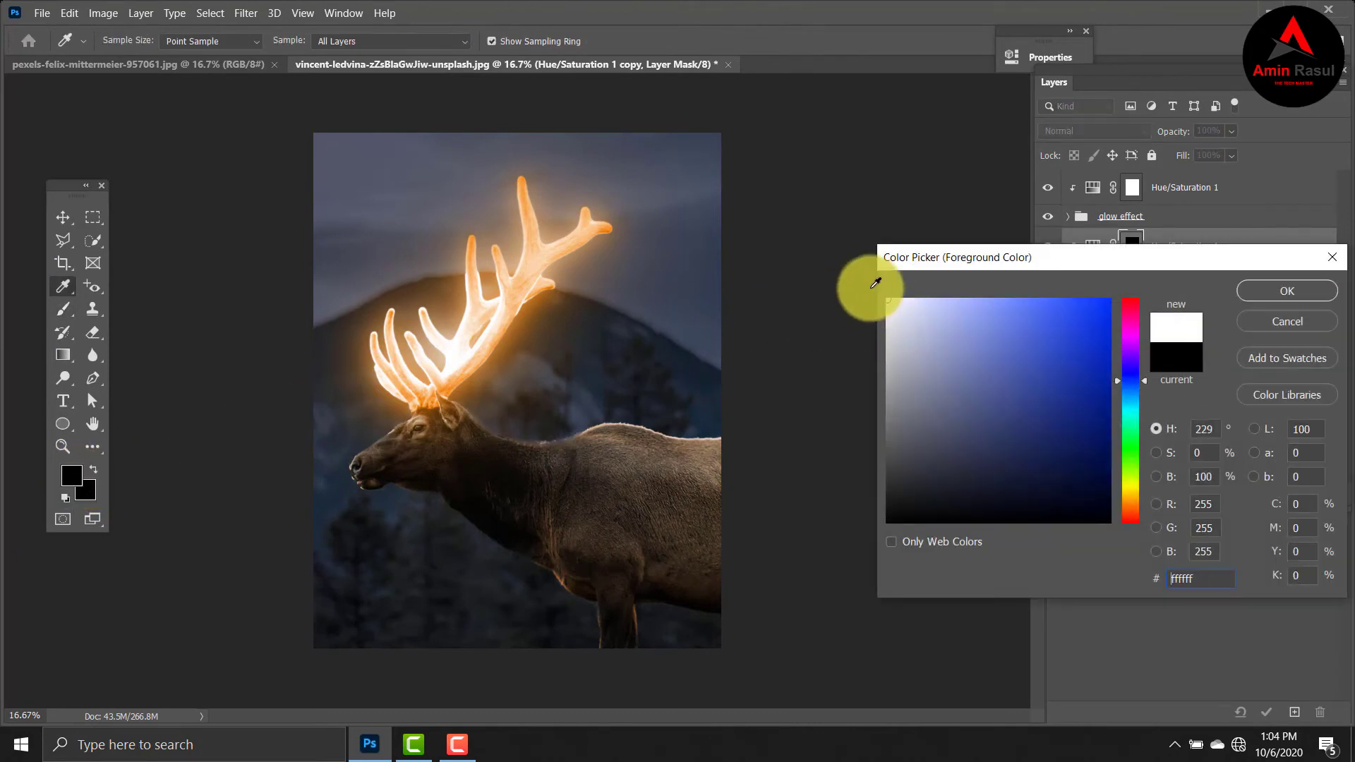
click(1287, 291)
Paint white over the elk's head, neck and body on the Hue/Saturation 1 copy mask, enlarging the brush to 700.
mouse_move(598, 429)
mouse_down()
mouse_move(570, 440)
mouse_move(445, 421)
mouse_up()
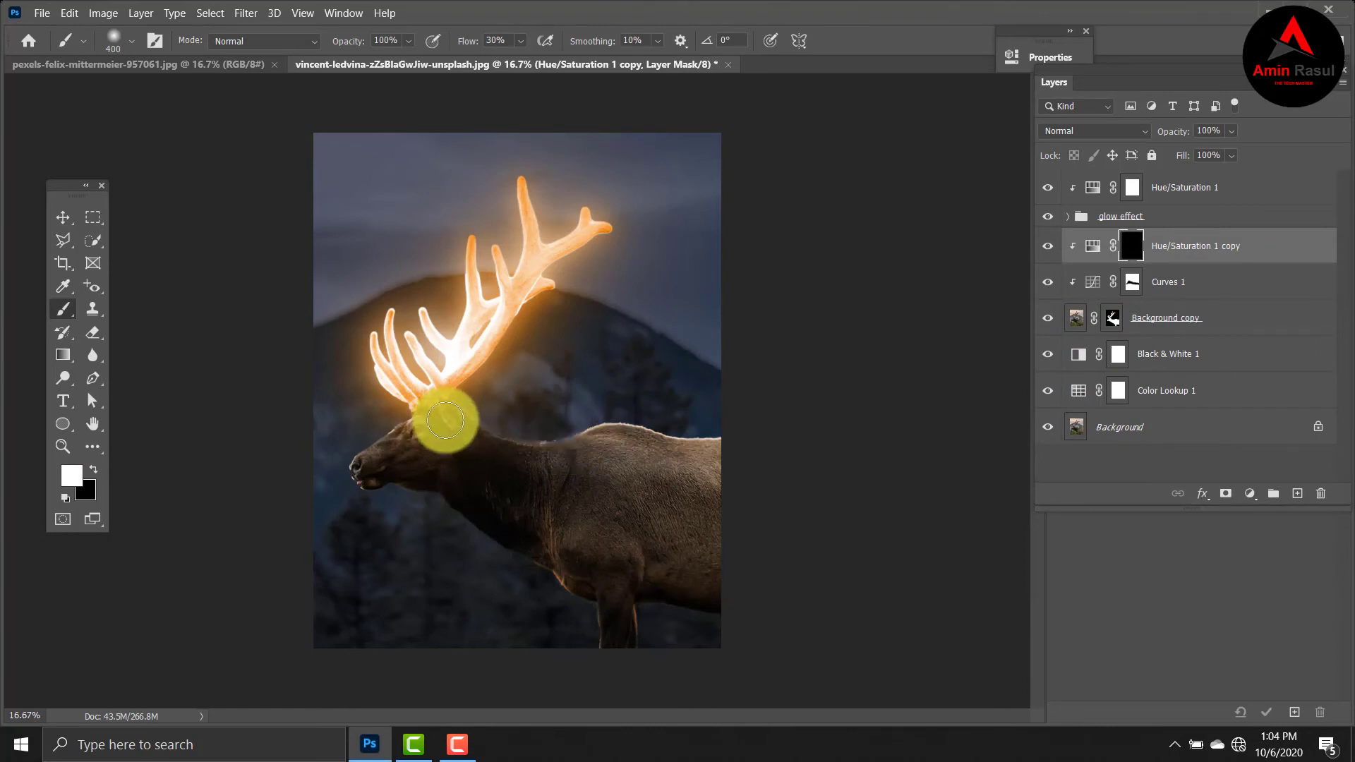
mouse_move(446, 421)
mouse_down()
mouse_move(357, 453)
mouse_move(458, 406)
mouse_move(386, 408)
mouse_move(428, 394)
mouse_move(551, 433)
mouse_move(502, 433)
mouse_move(529, 441)
mouse_move(619, 440)
mouse_move(585, 445)
mouse_move(751, 467)
mouse_move(520, 437)
mouse_move(662, 433)
mouse_move(521, 435)
mouse_move(420, 401)
mouse_move(621, 437)
mouse_move(707, 493)
mouse_move(654, 491)
mouse_move(624, 471)
mouse_move(830, 591)
mouse_move(537, 498)
mouse_move(736, 501)
mouse_move(645, 519)
mouse_move(752, 545)
mouse_move(640, 484)
mouse_move(508, 439)
mouse_move(300, 394)
mouse_move(328, 389)
mouse_move(397, 423)
mouse_move(380, 442)
mouse_move(445, 401)
mouse_move(496, 445)
mouse_move(629, 458)
mouse_move(695, 448)
mouse_move(473, 402)
mouse_move(507, 473)
mouse_move(408, 390)
mouse_up()
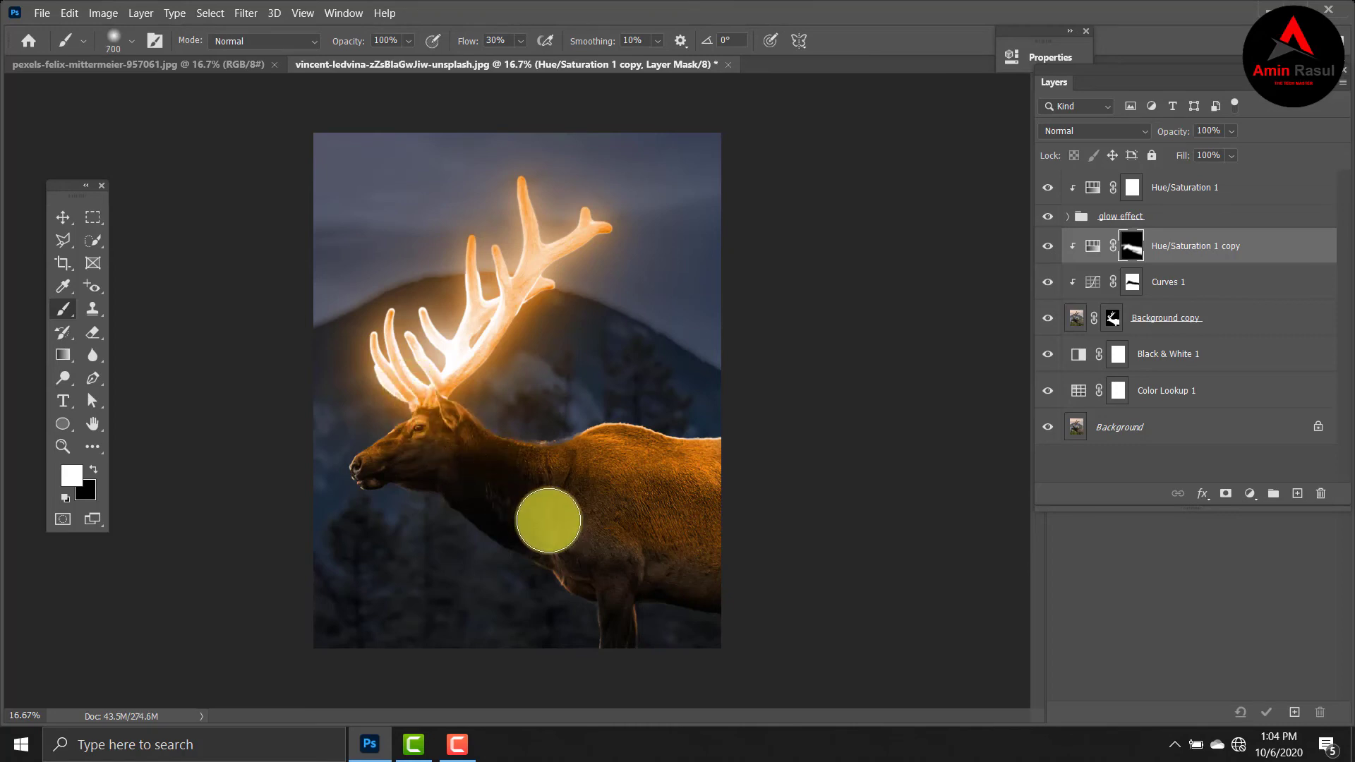
mouse_move(388, 367)
mouse_down()
mouse_move(393, 414)
mouse_move(447, 399)
mouse_move(381, 445)
mouse_move(425, 412)
mouse_up()
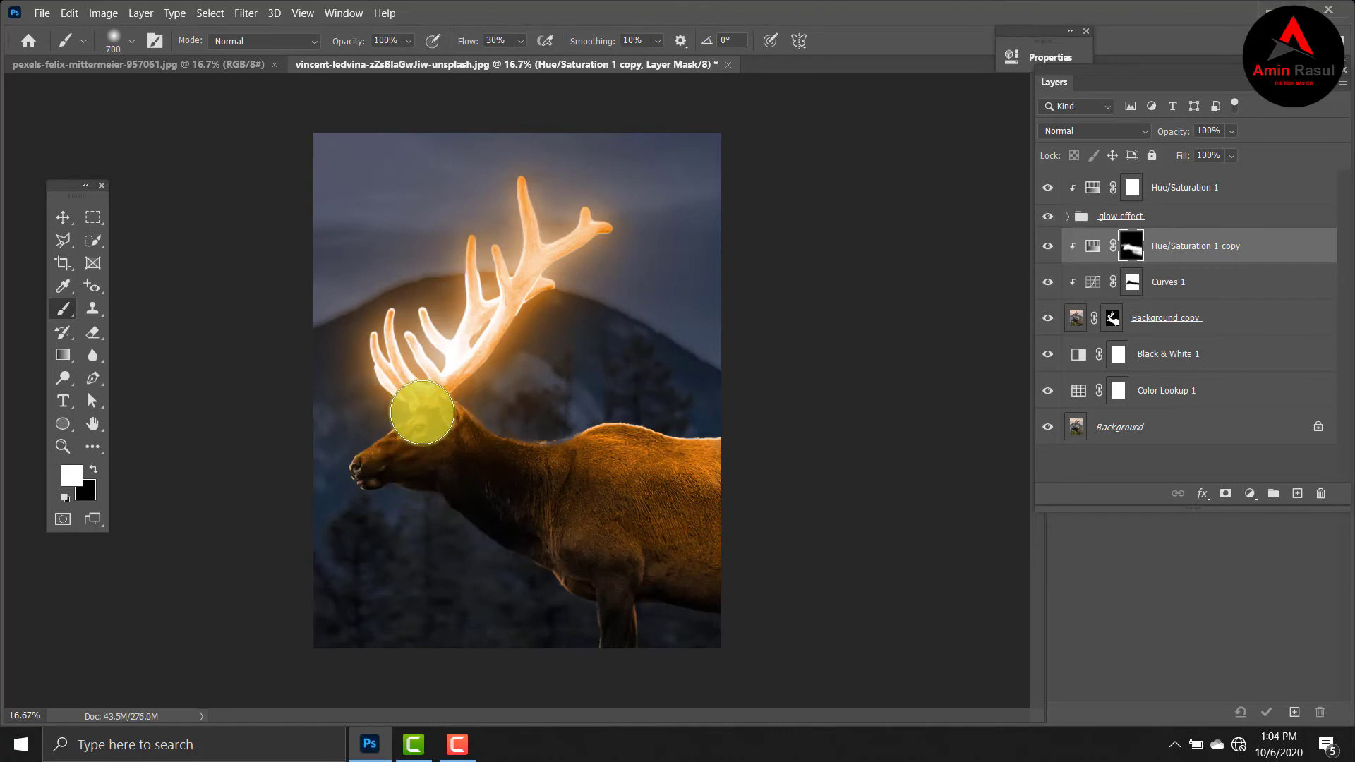
mouse_move(414, 424)
mouse_down()
mouse_move(569, 454)
mouse_move(542, 443)
mouse_up()
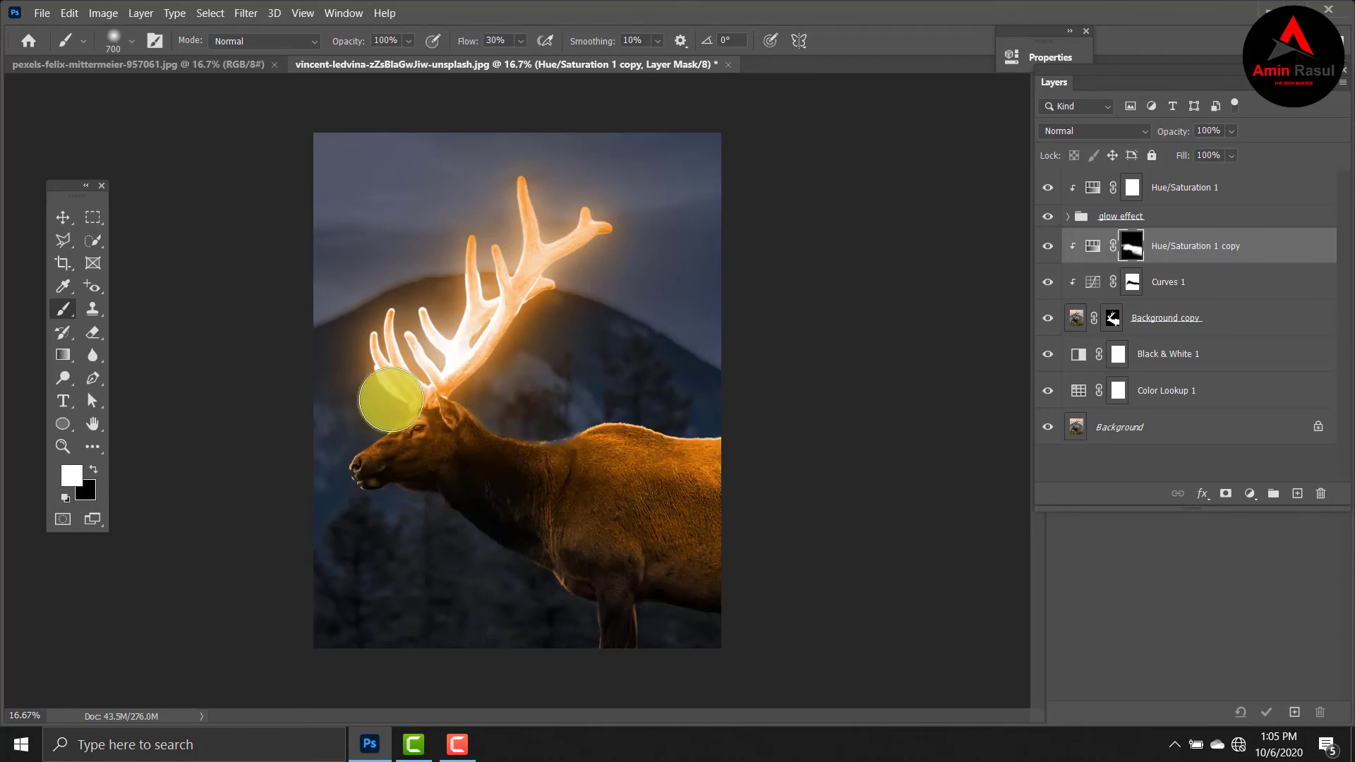
Unlock the background layer of the starry sky image and move it into the elk document above Hue/Saturation 1.
click(63, 217)
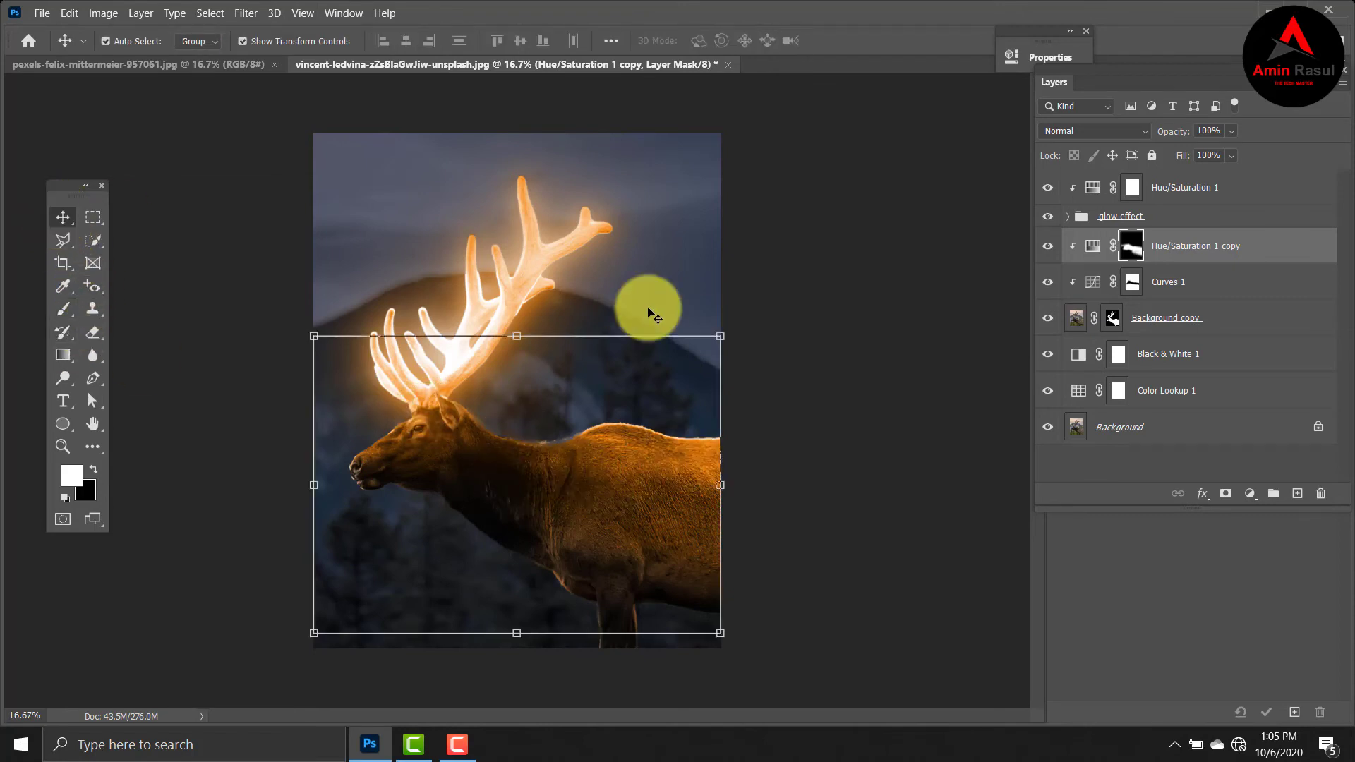
key(ctrl+t)
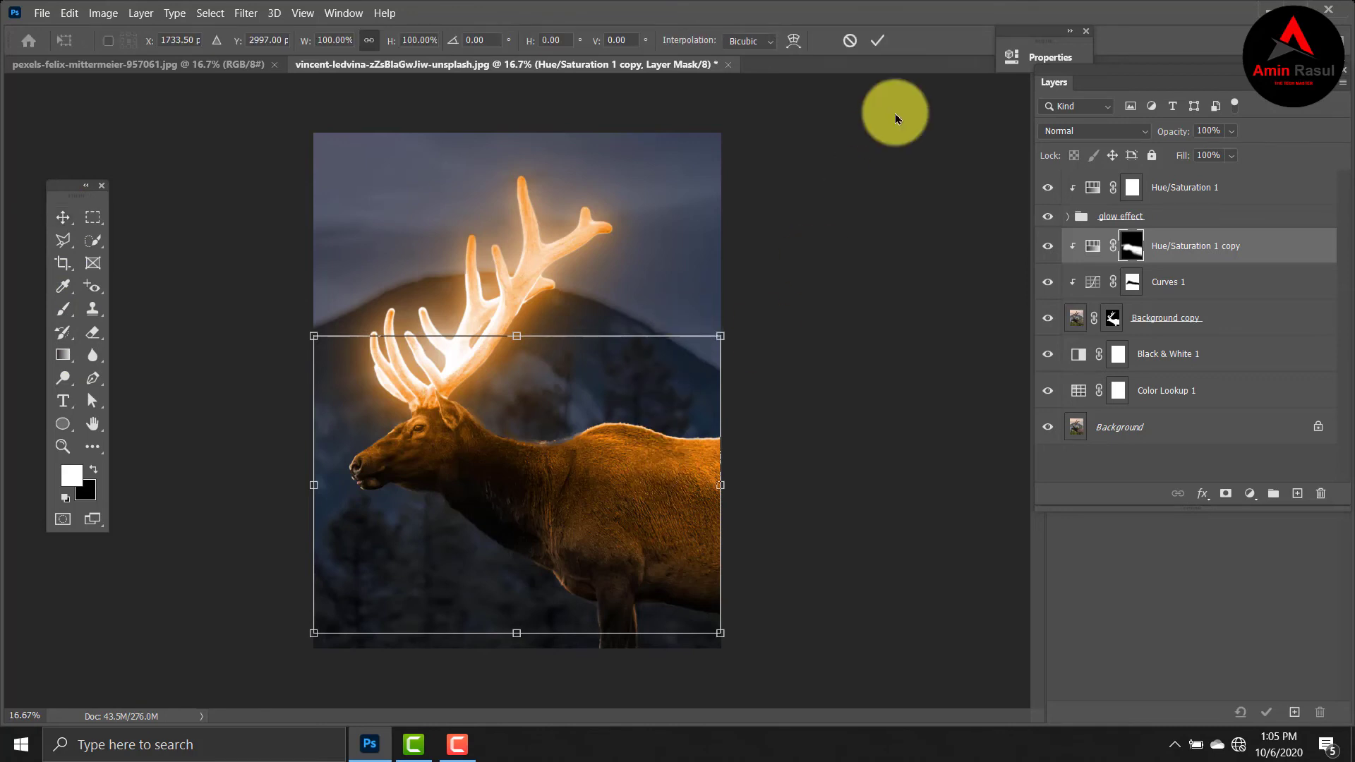
click(879, 41)
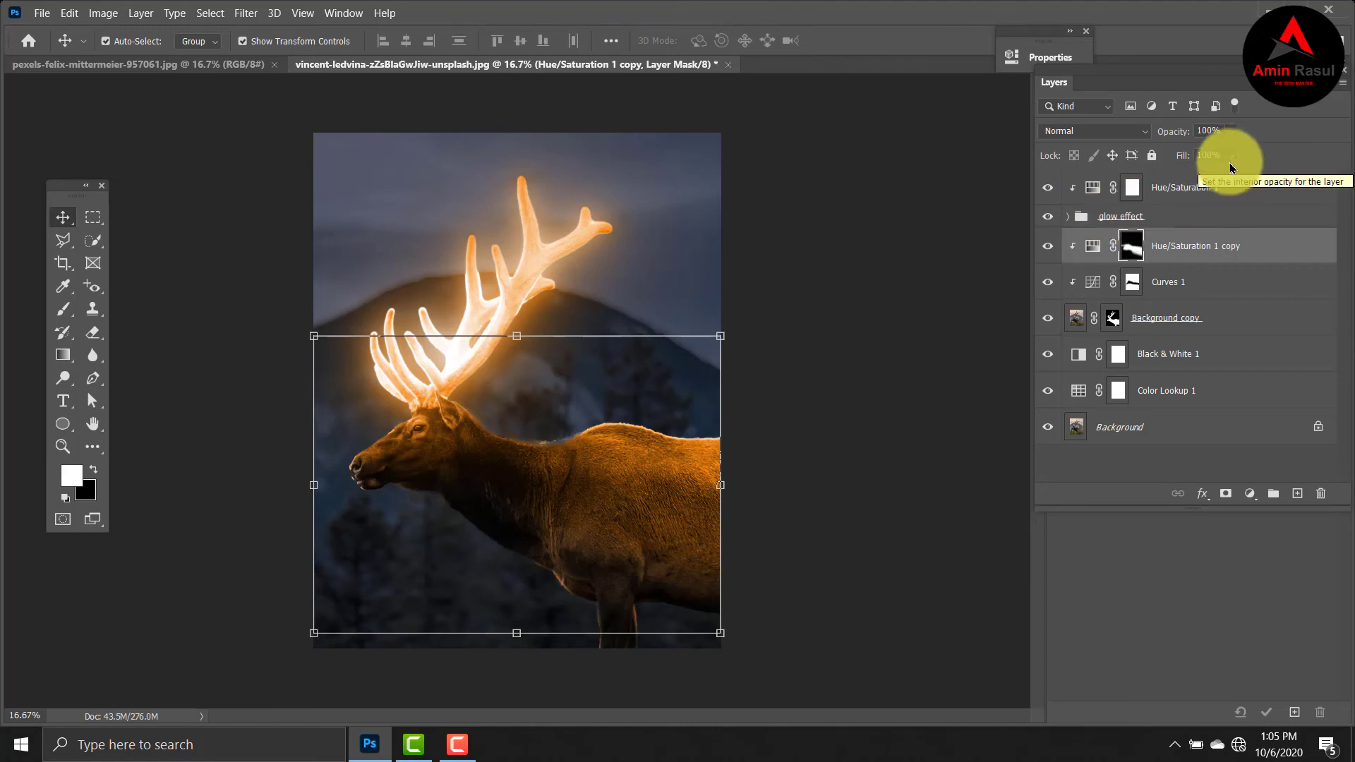
click(1218, 180)
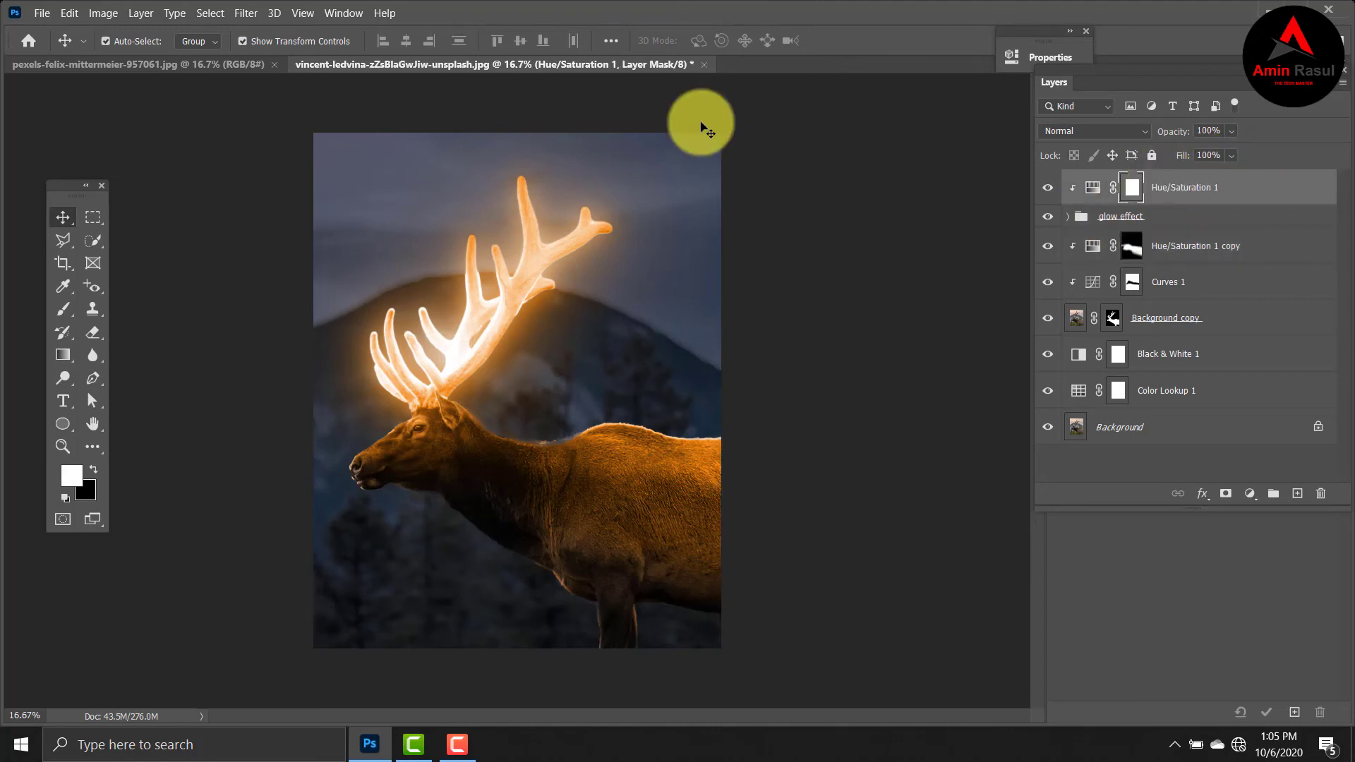
click(240, 66)
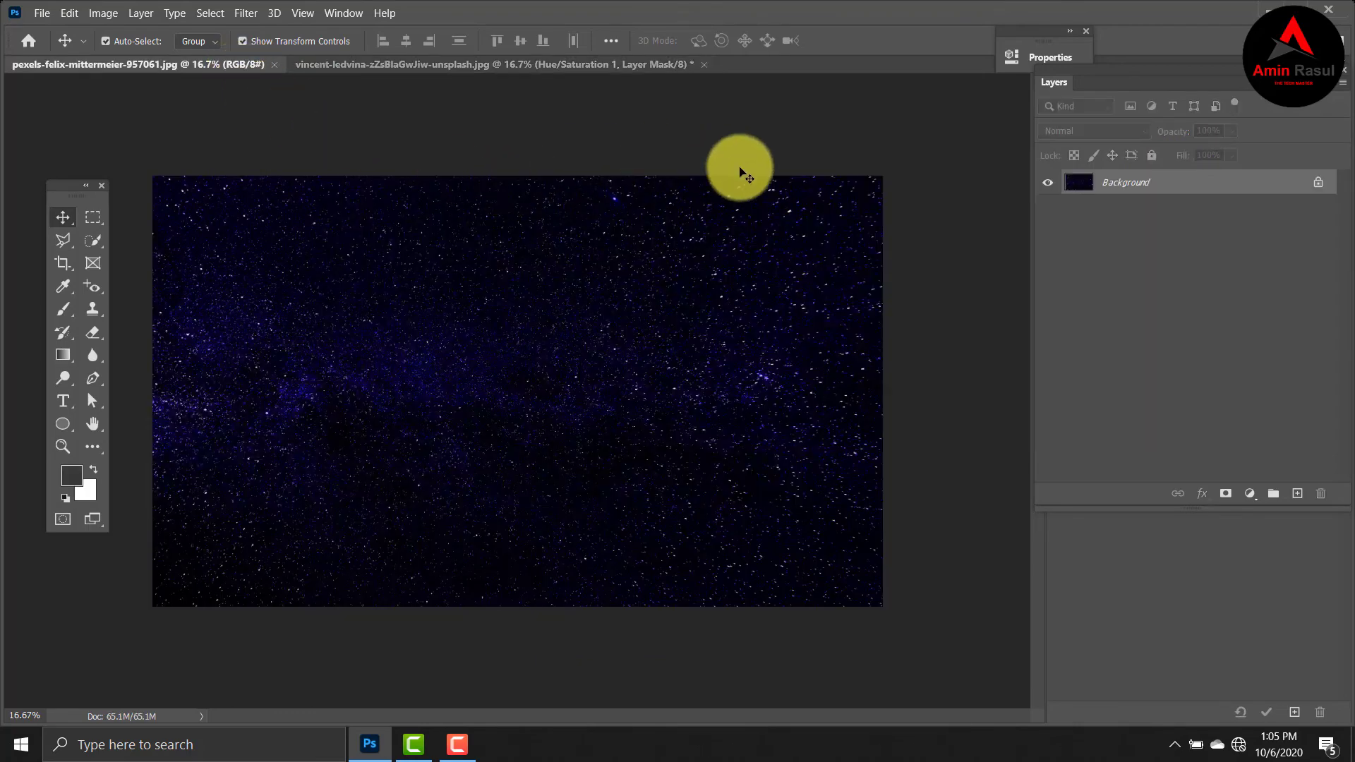
click(1319, 183)
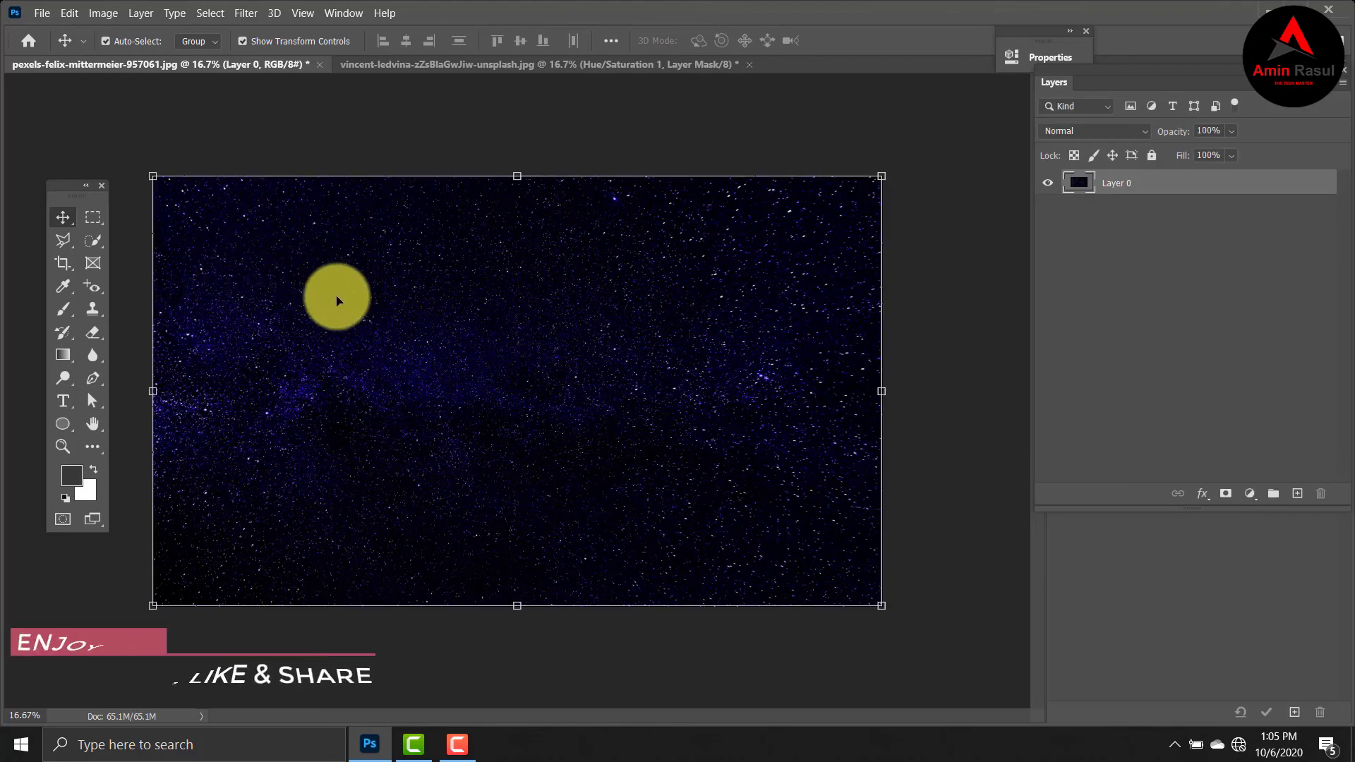
drag(347, 303, 506, 338)
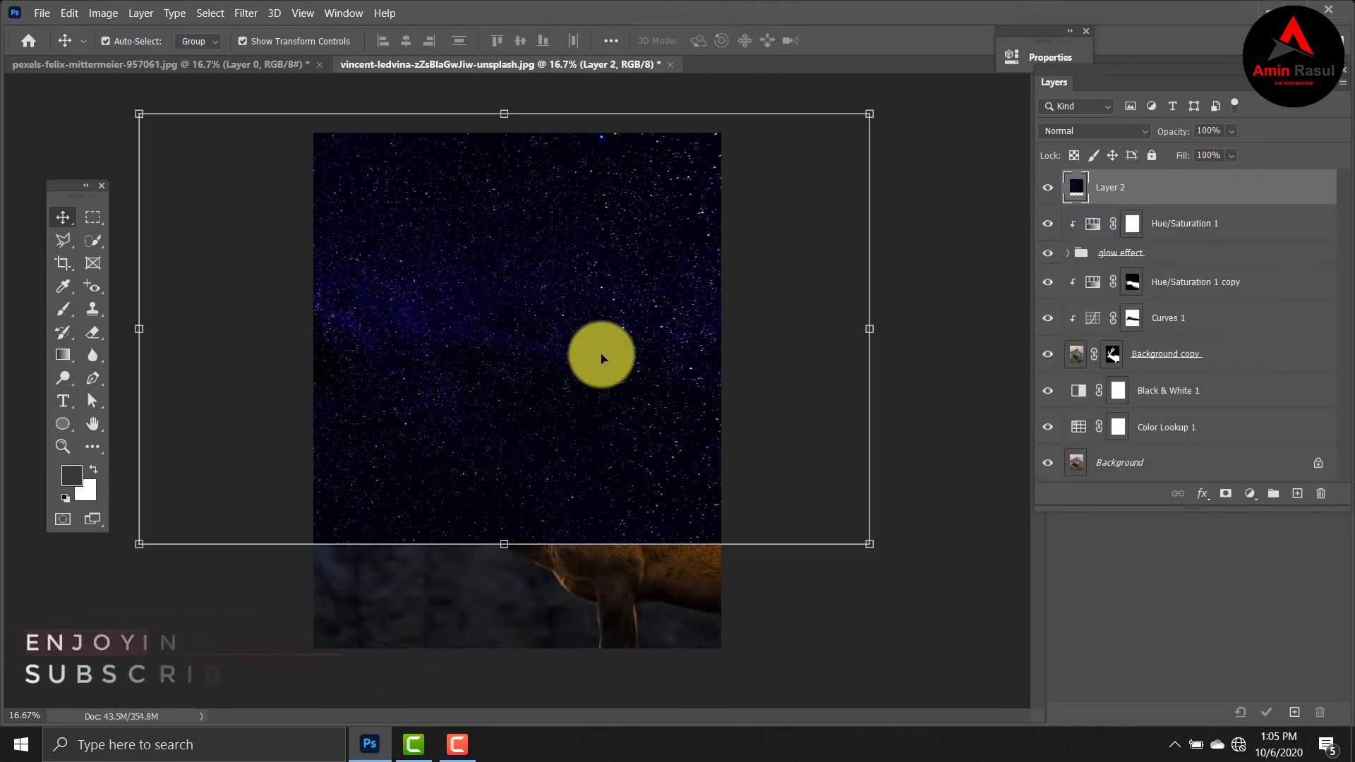
Scale the starry sky layer proportionally to 127.02% so it covers the whole canvas.
key(ctrl+t)
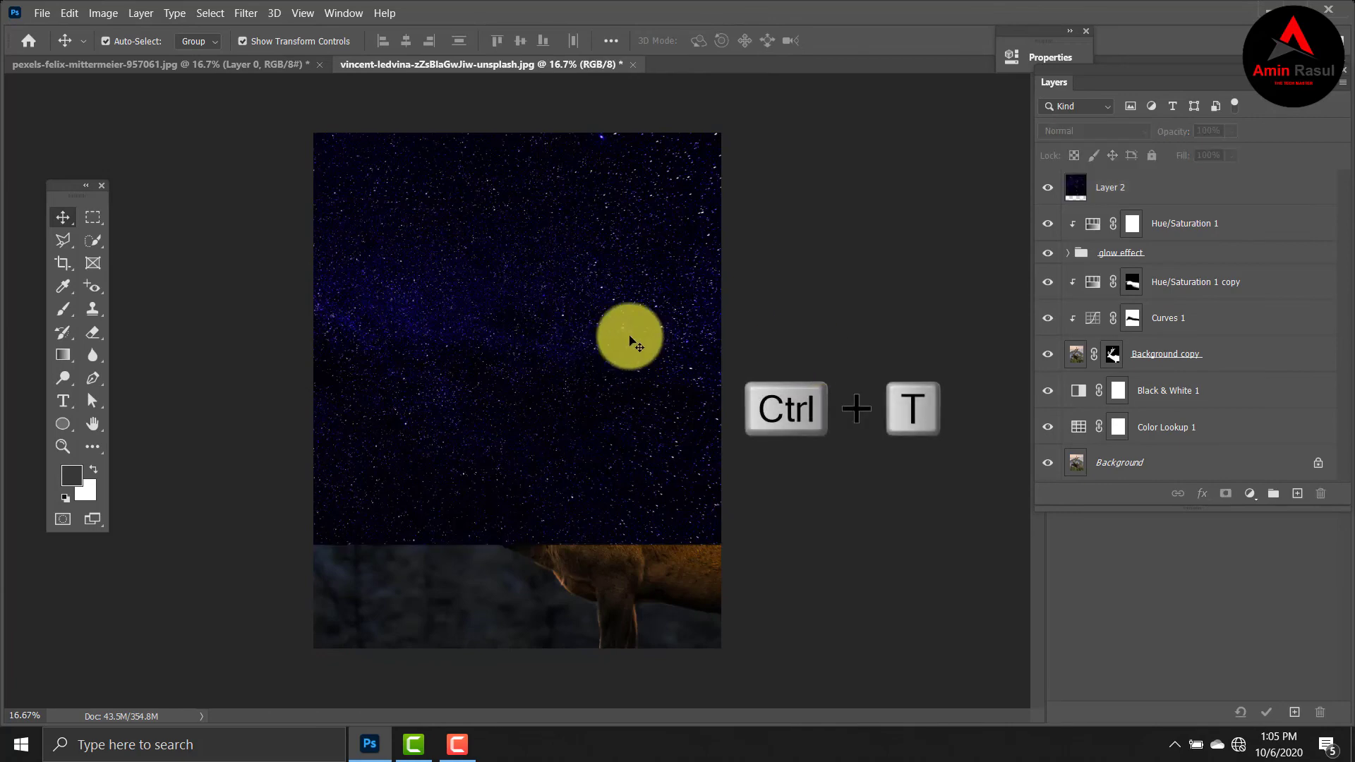
click(633, 342)
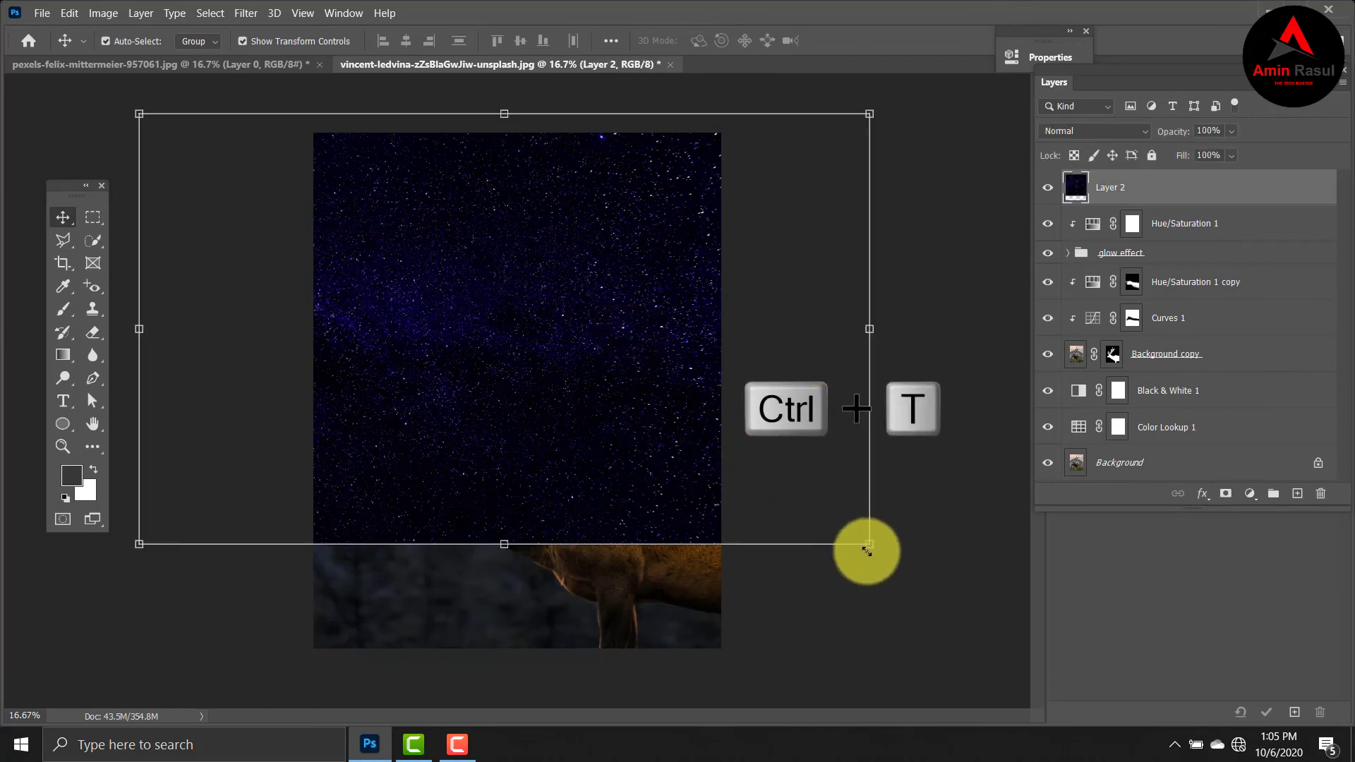
drag(873, 547, 891, 521)
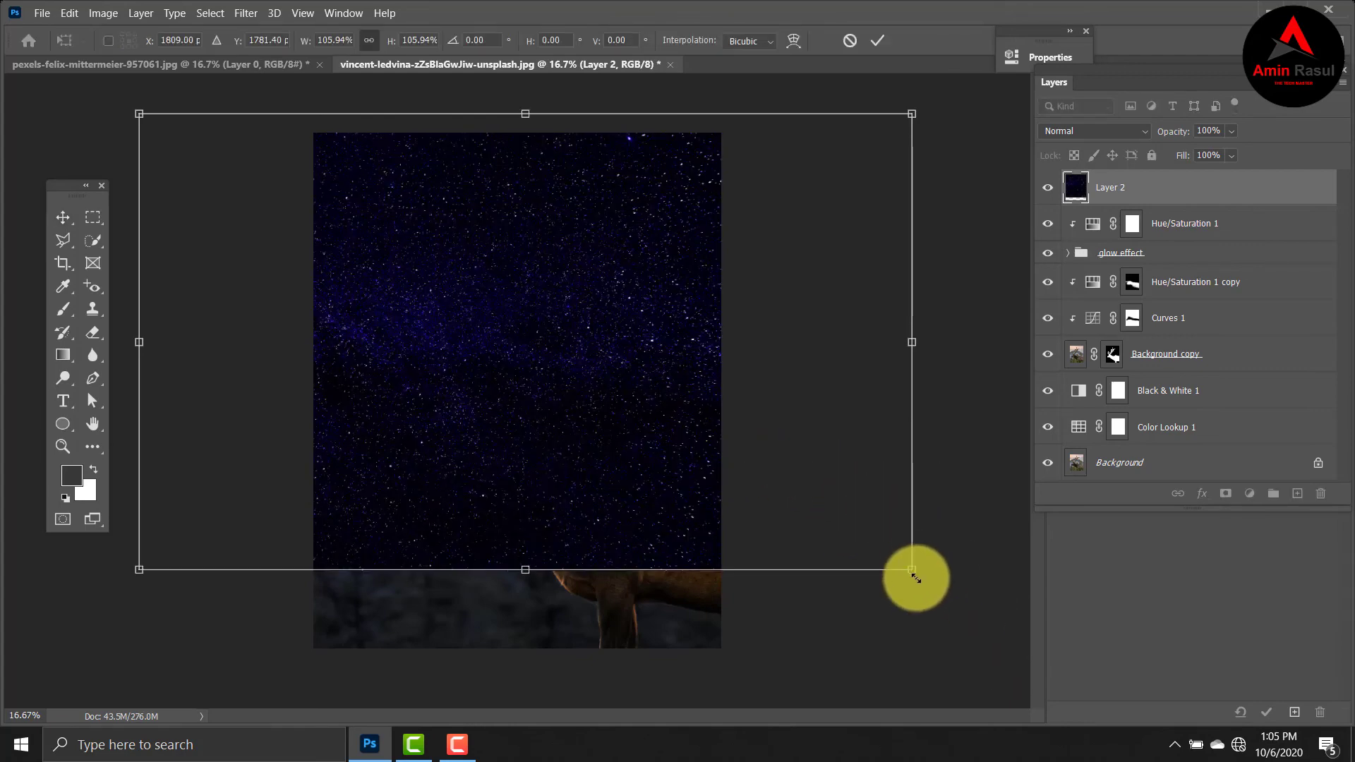
drag(912, 572, 1041, 708)
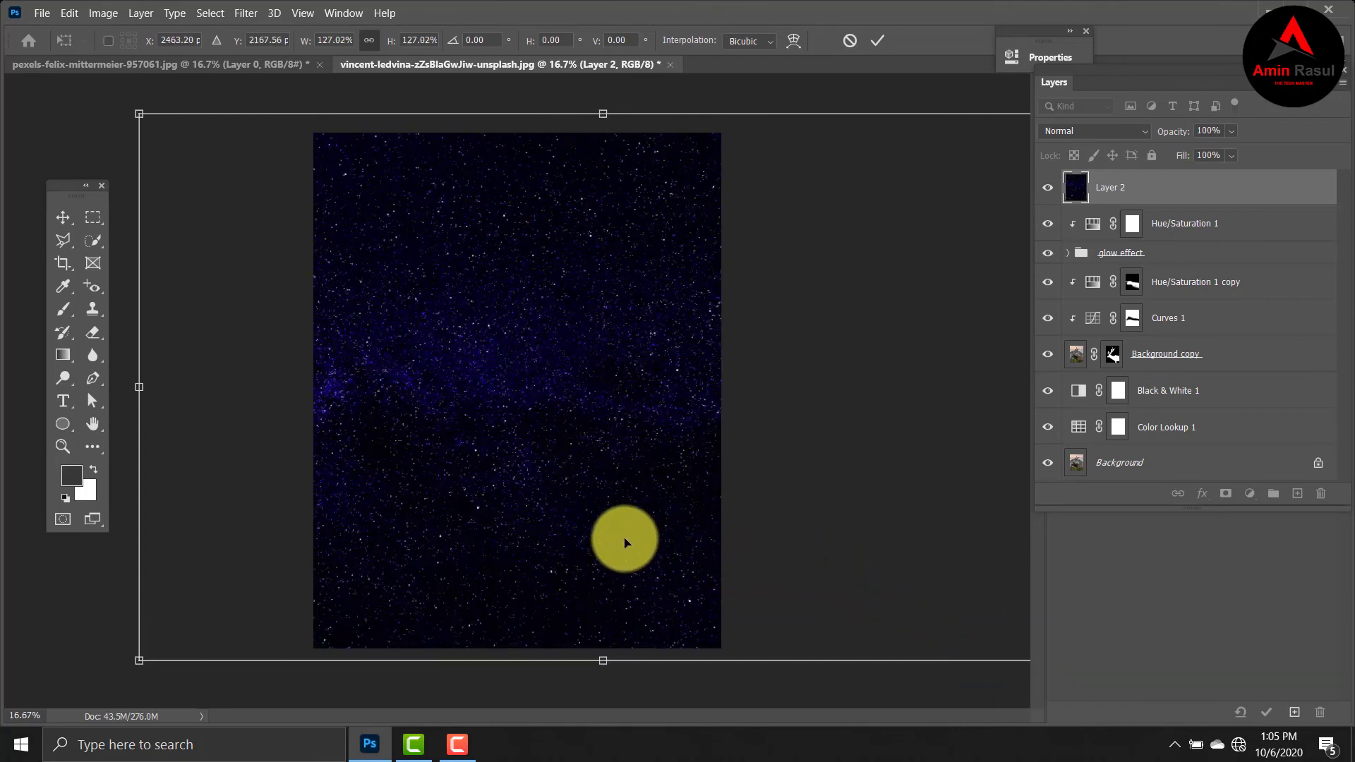
click(879, 42)
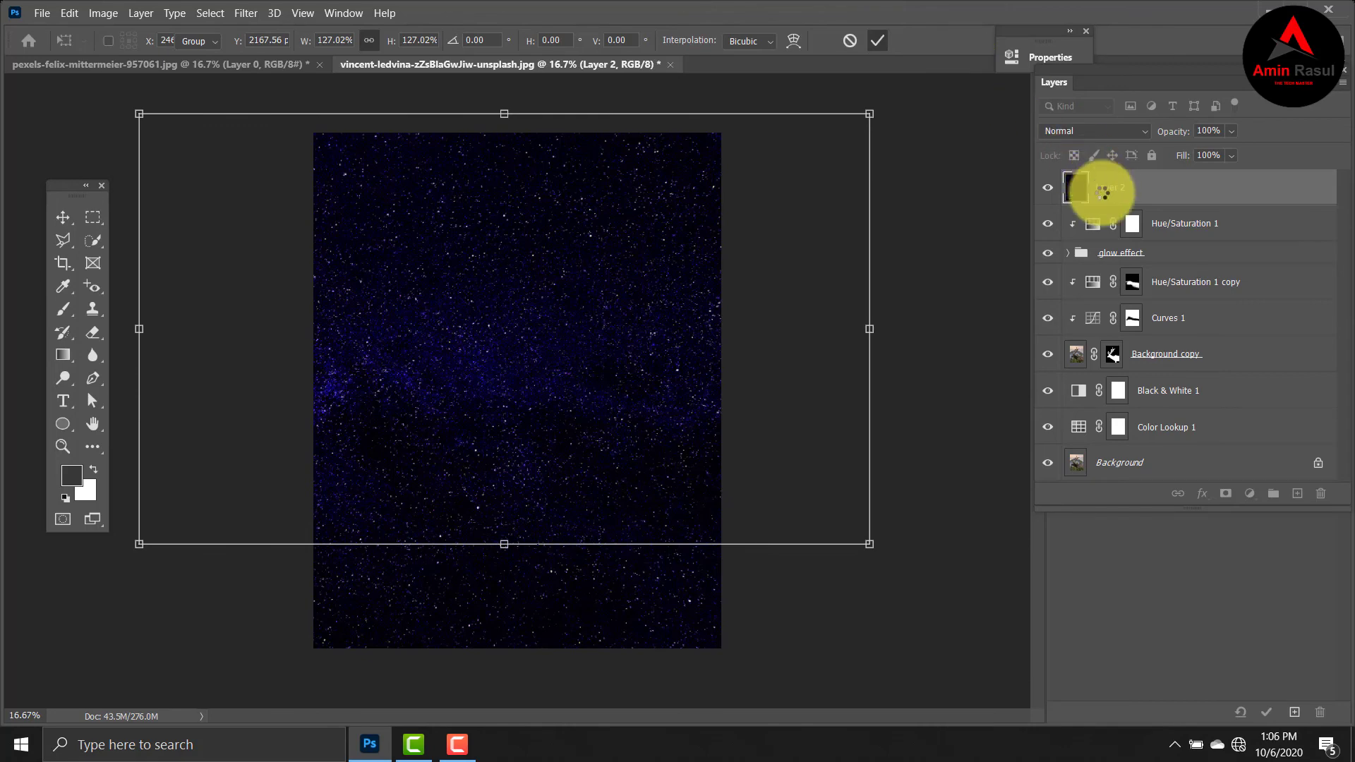
Set the starry sky layer's blend mode to Screen.
click(1103, 192)
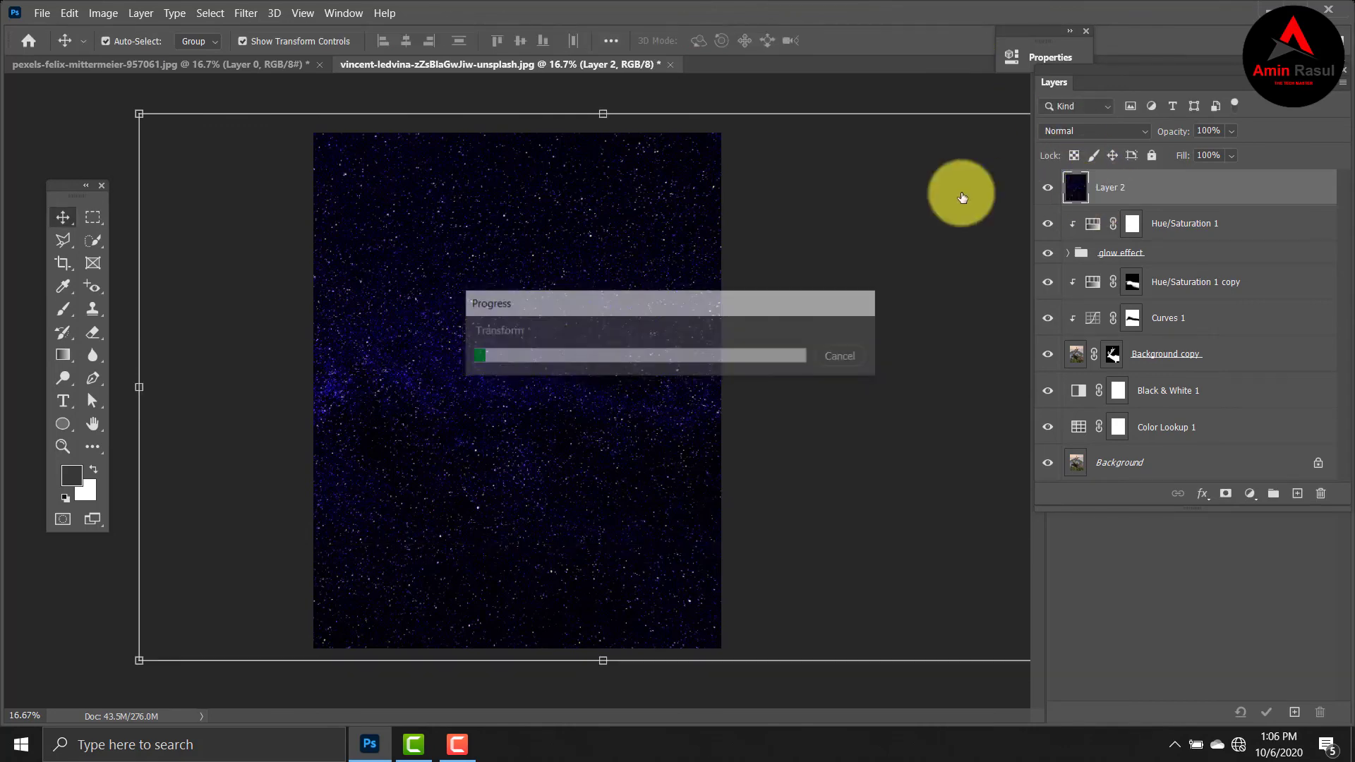
click(1127, 136)
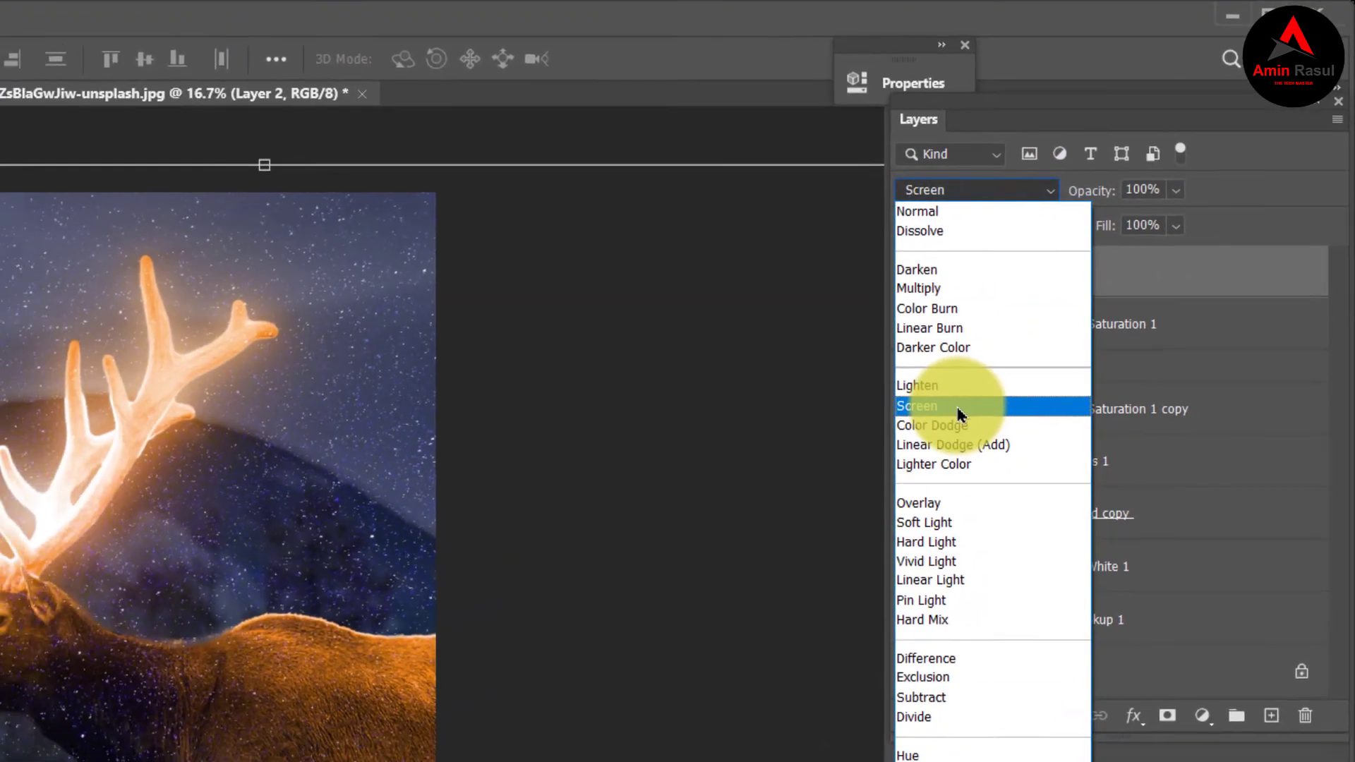
click(959, 413)
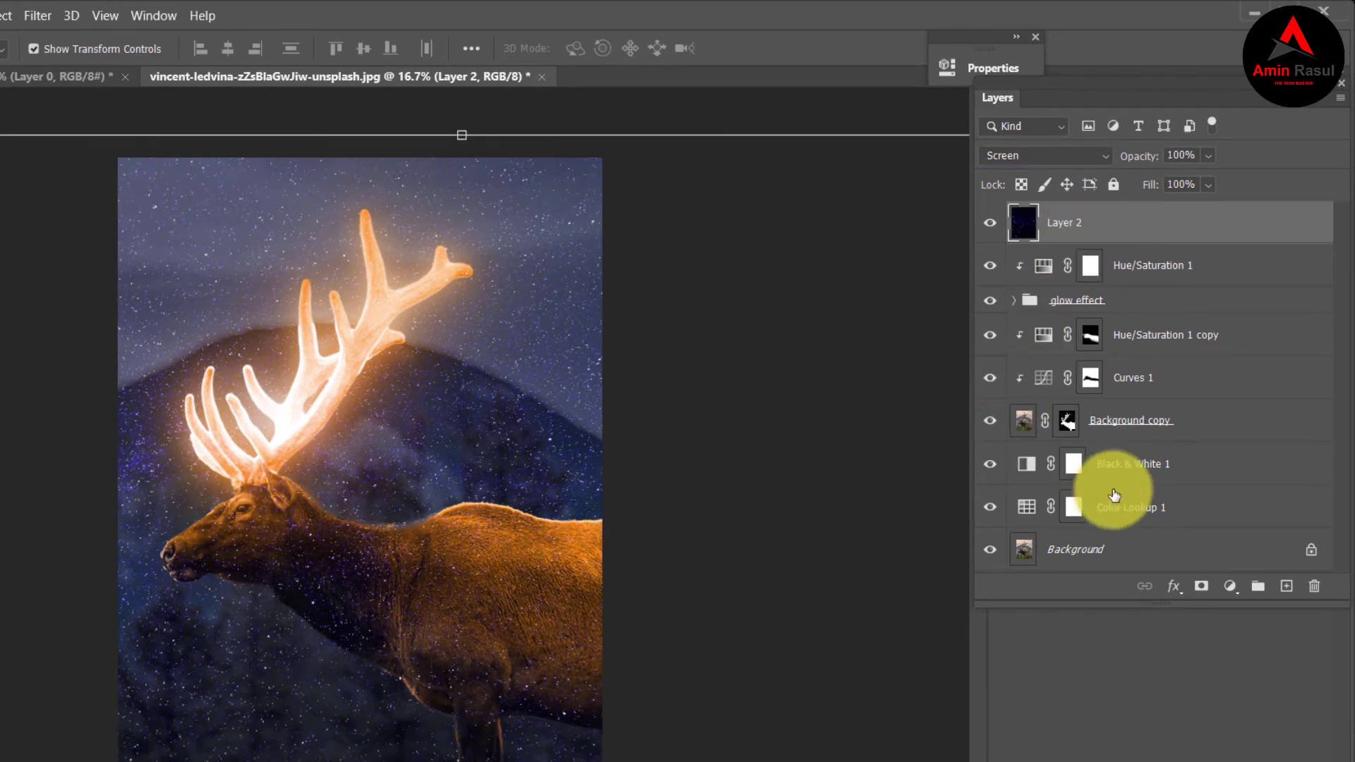
Add a layer mask to the starry sky layer and invert it to black.
click(1200, 588)
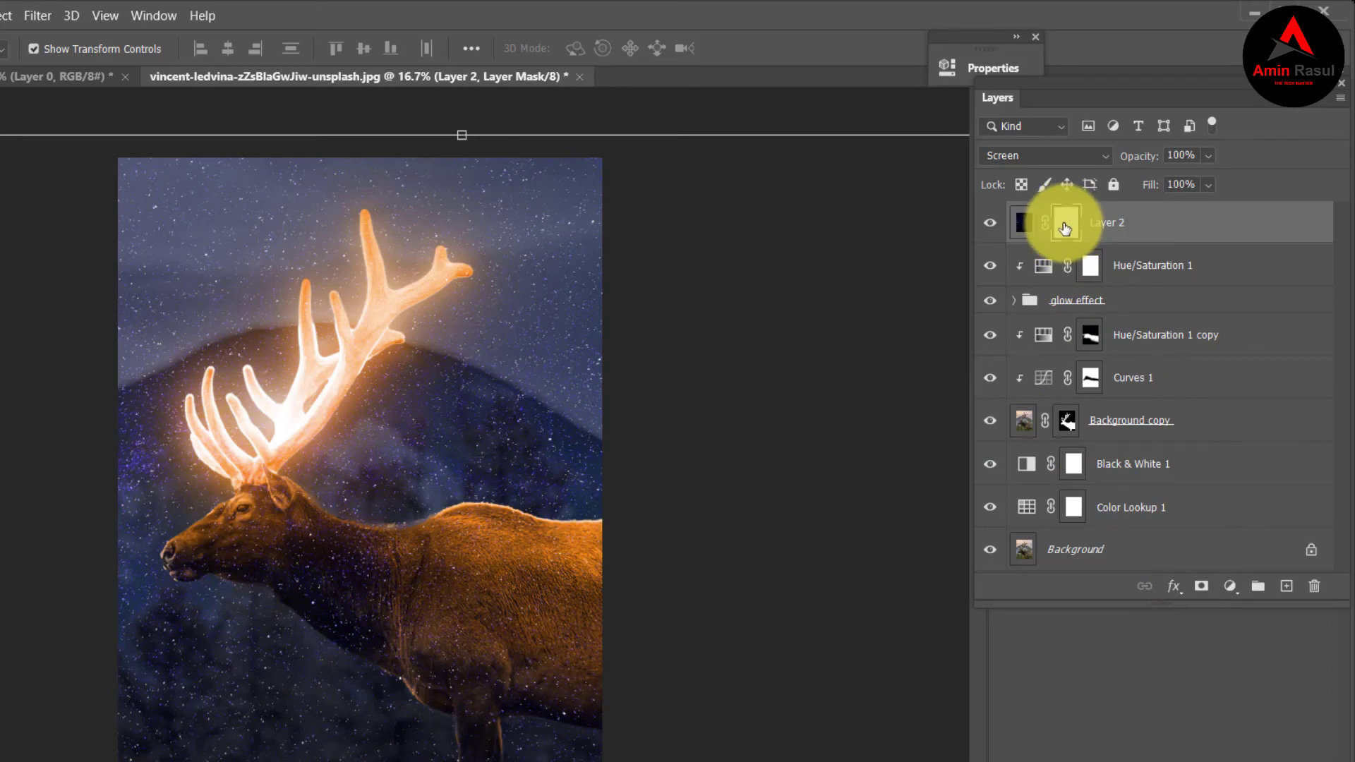
key(ctrl+i)
key(ctrl+i)
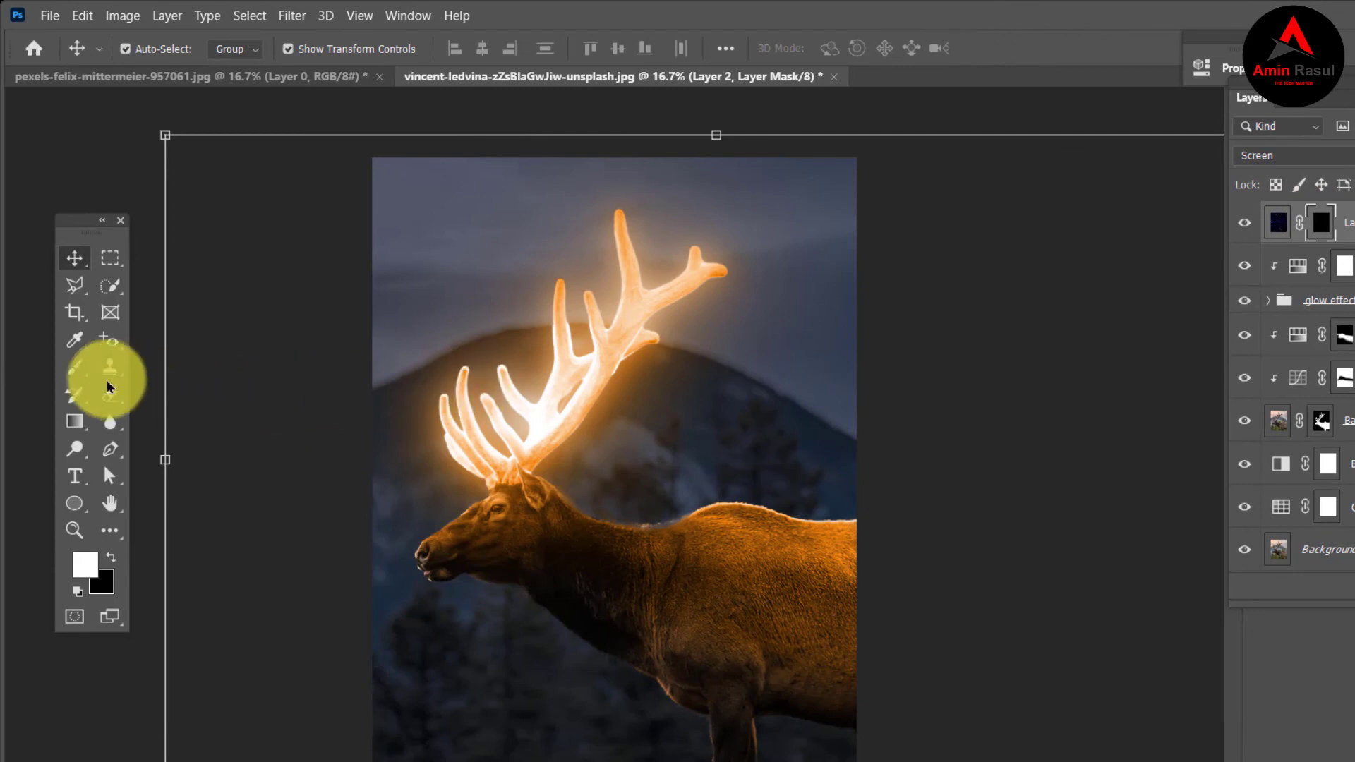
Choose the Brush tool with white (ffffff) as the foreground color.
click(76, 368)
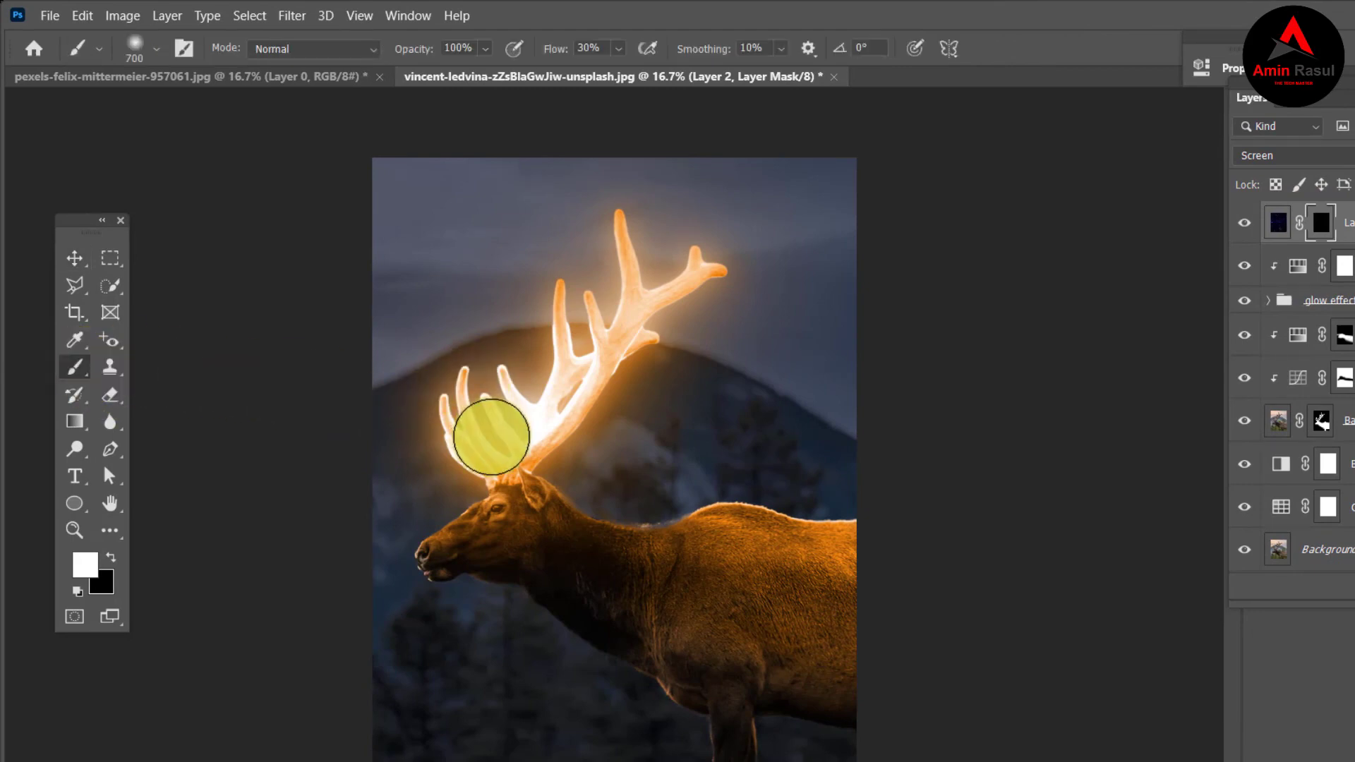
click(85, 575)
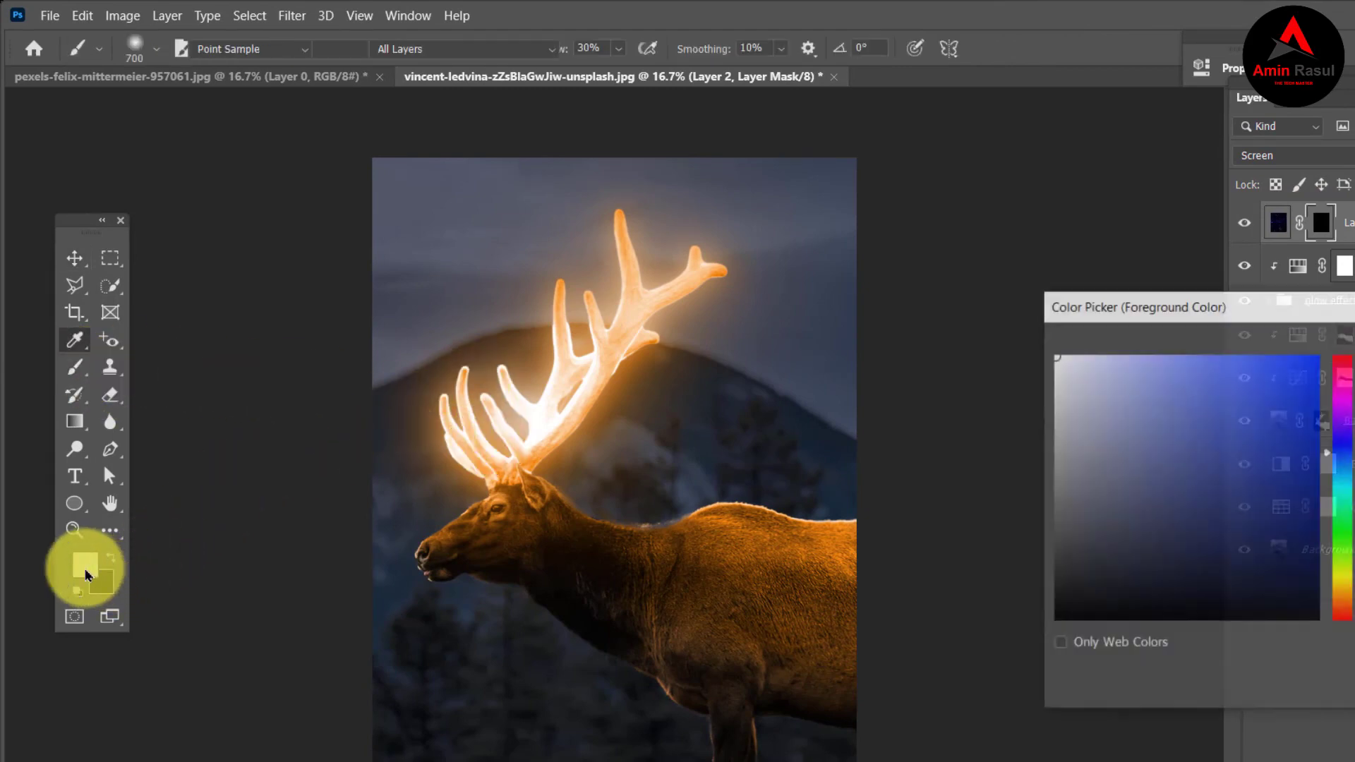
click(1141, 393)
click(1224, 424)
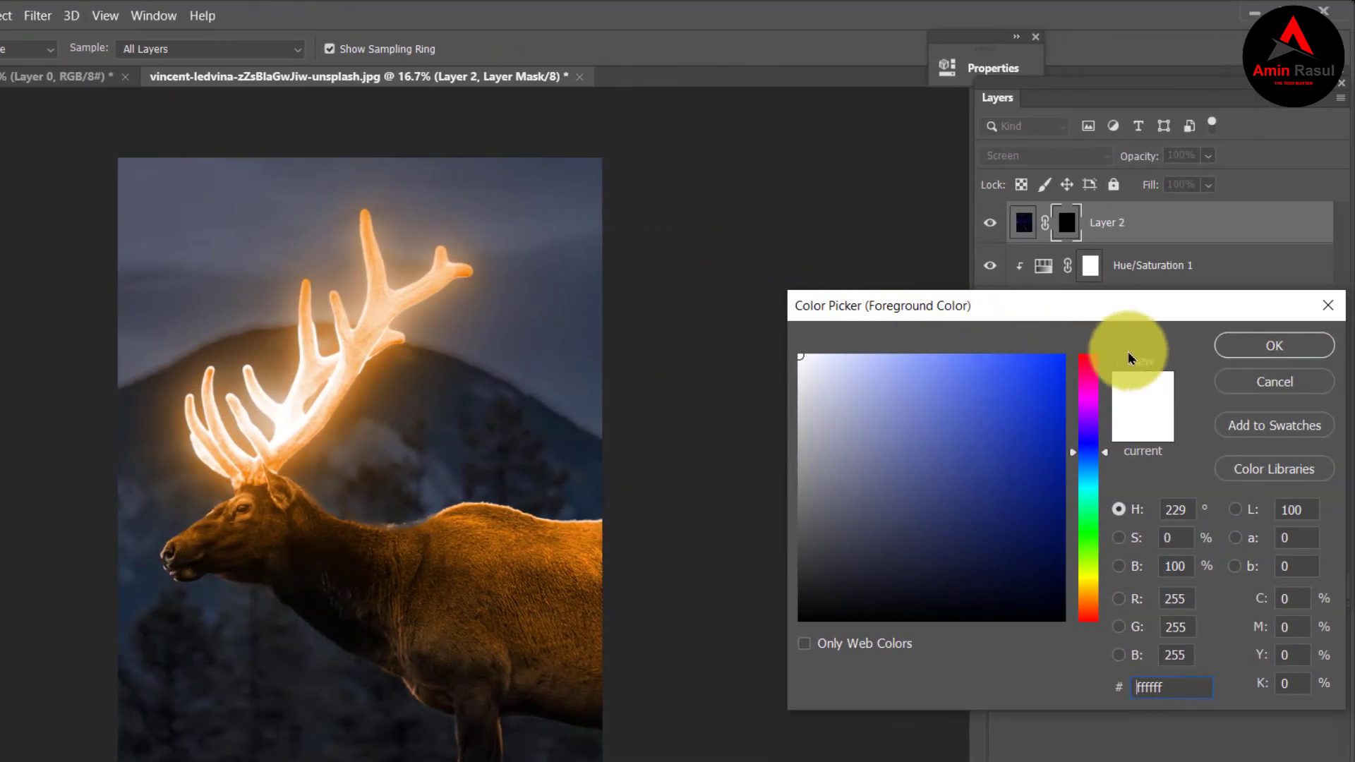
click(1313, 347)
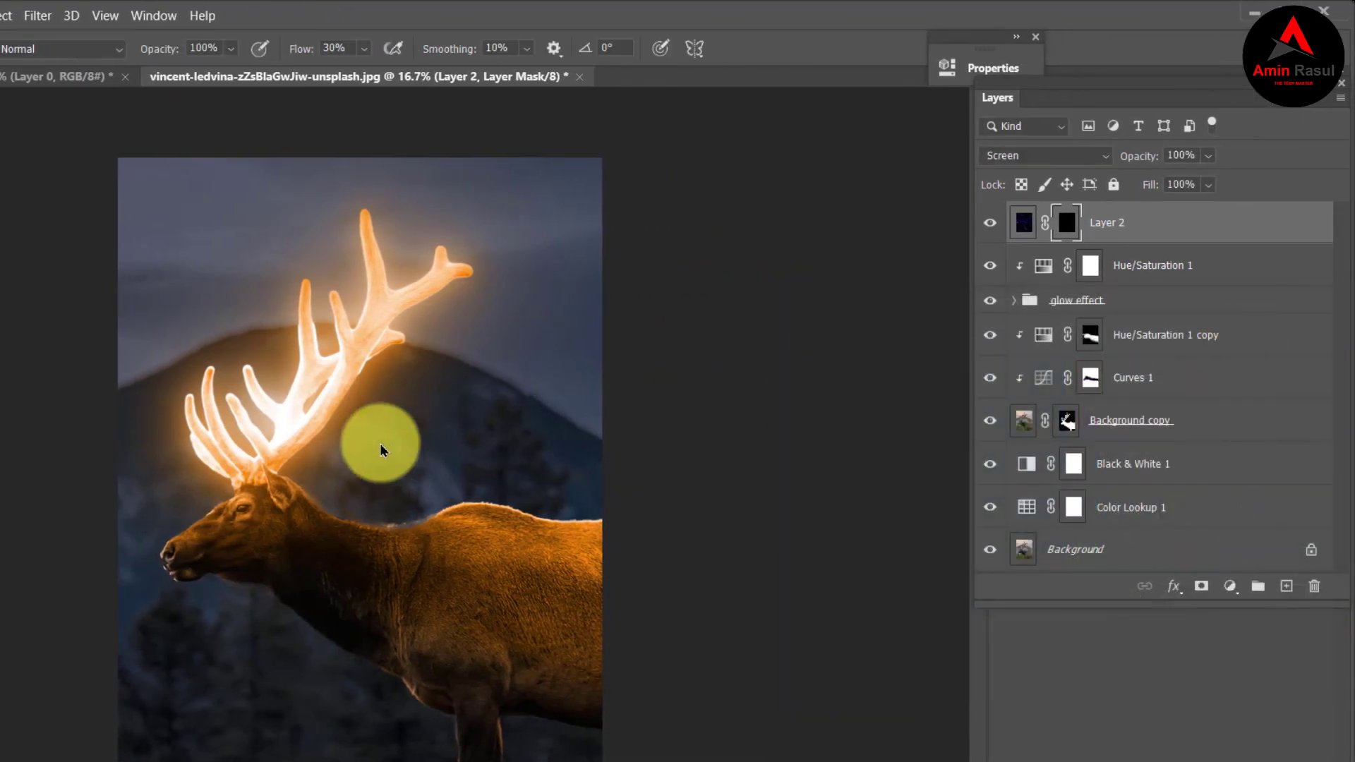
Paint white on the starry sky layer's mask around the glowing antlers at 30% flow to reveal stars there.
click(277, 402)
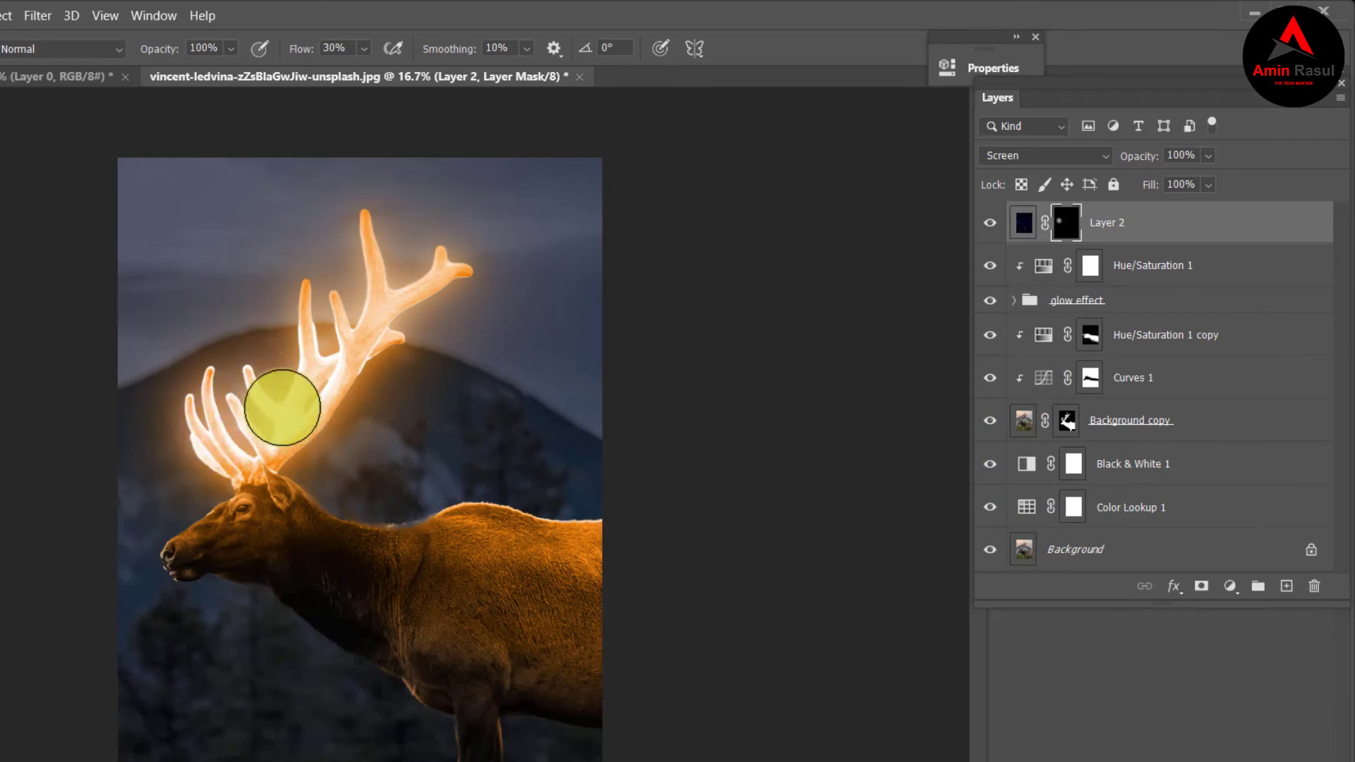
mouse_move(402, 272)
mouse_down()
mouse_move(450, 312)
mouse_move(340, 411)
mouse_move(353, 363)
mouse_move(373, 362)
mouse_move(311, 455)
mouse_move(271, 429)
mouse_move(326, 358)
mouse_move(301, 396)
mouse_move(361, 365)
mouse_move(305, 427)
mouse_move(313, 379)
mouse_move(329, 377)
mouse_move(288, 406)
mouse_move(292, 395)
mouse_move(288, 426)
mouse_move(369, 232)
mouse_move(359, 310)
mouse_move(331, 241)
mouse_move(313, 371)
mouse_move(156, 427)
mouse_move(216, 382)
mouse_move(182, 509)
mouse_move(199, 475)
mouse_move(325, 429)
mouse_move(302, 443)
mouse_move(390, 347)
mouse_move(308, 411)
mouse_move(374, 348)
mouse_move(302, 439)
mouse_move(423, 296)
mouse_move(386, 311)
mouse_move(484, 231)
mouse_move(417, 299)
mouse_move(360, 254)
mouse_move(326, 304)
mouse_move(278, 290)
mouse_move(319, 366)
mouse_move(357, 369)
mouse_move(328, 390)
mouse_move(368, 322)
mouse_move(380, 347)
mouse_move(438, 305)
mouse_move(399, 357)
mouse_up()
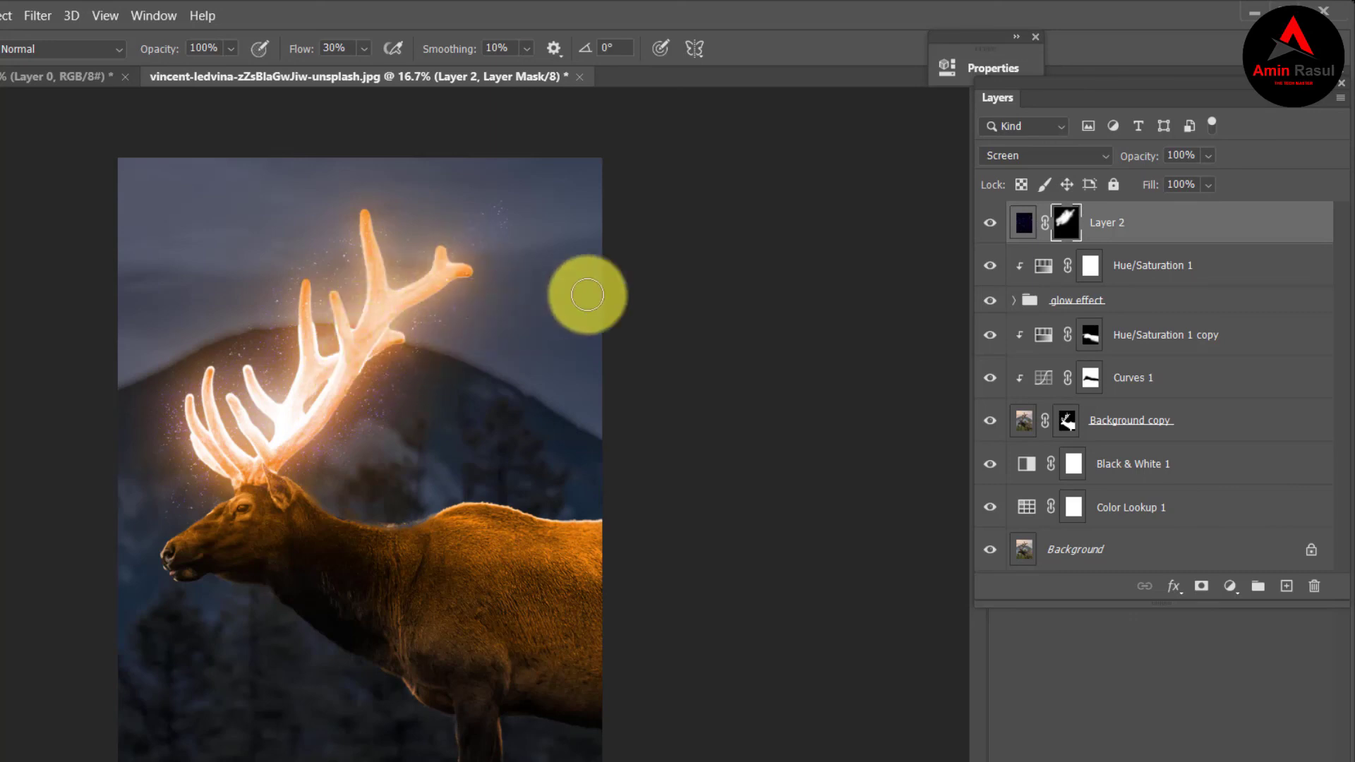
key(ctrl+2)
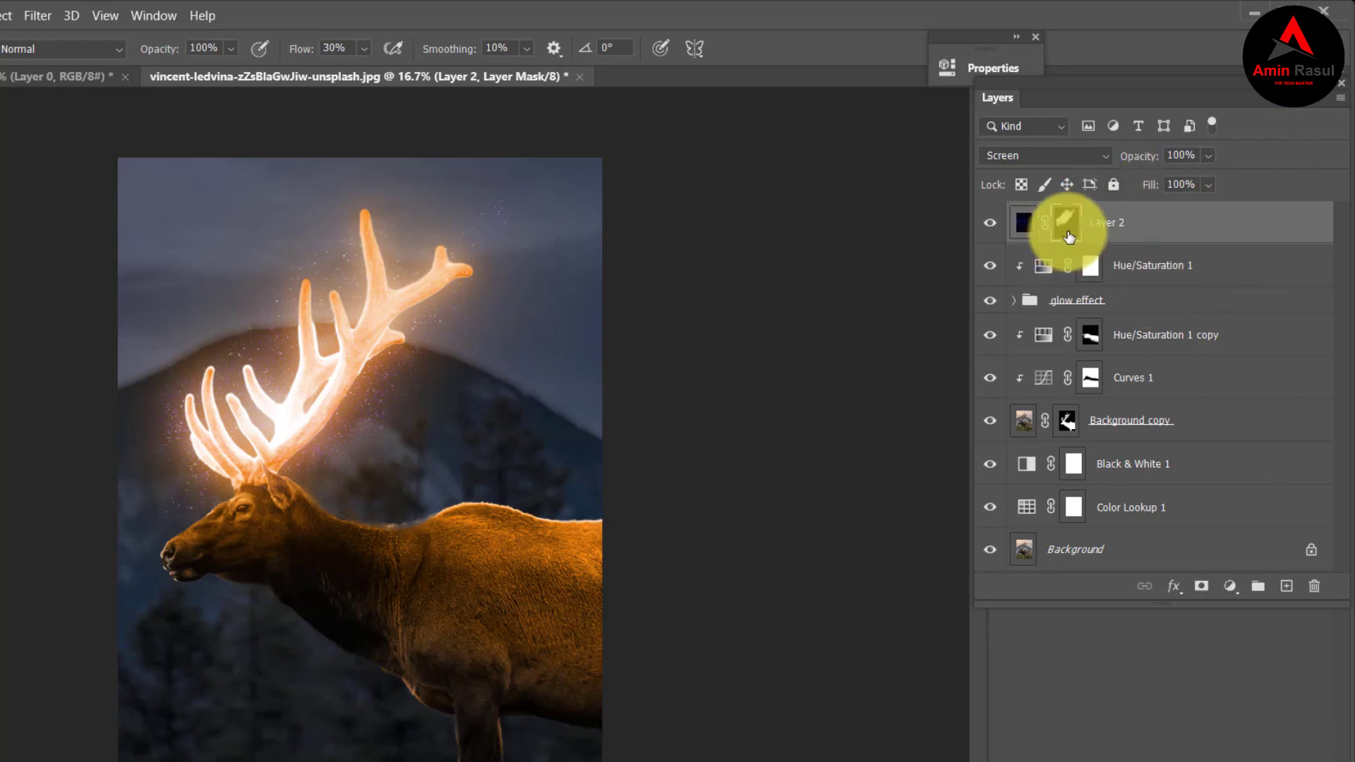
Add a Levels adjustment above the starry sky layer and clip it to that layer.
click(1229, 586)
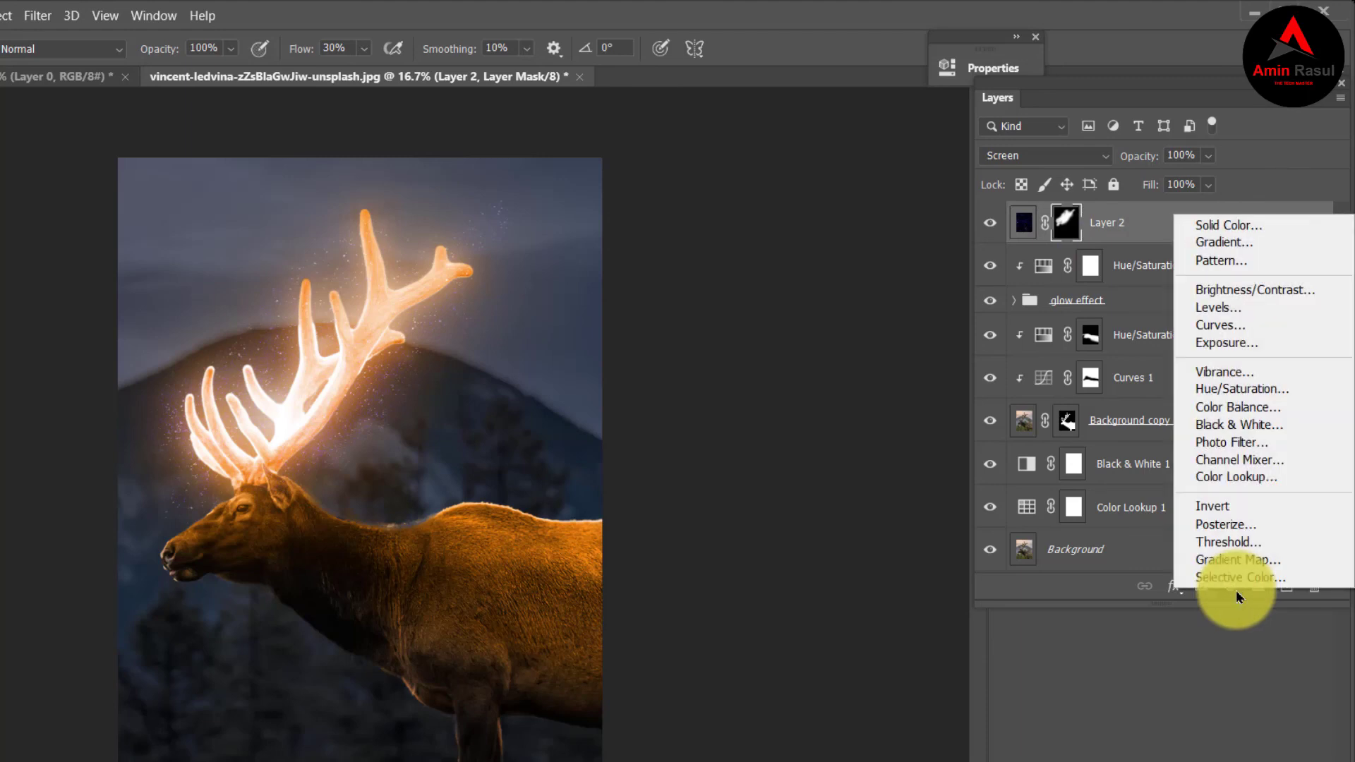
click(1229, 311)
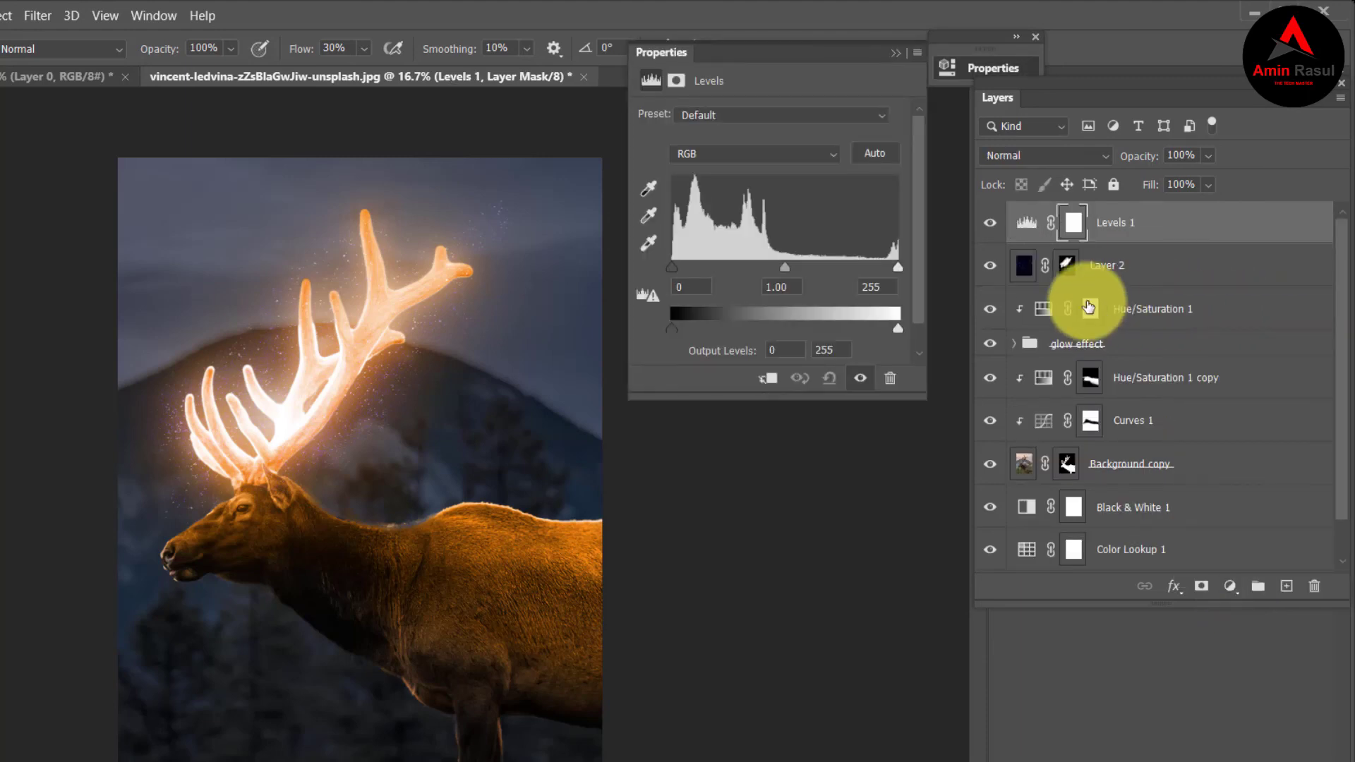
click(772, 379)
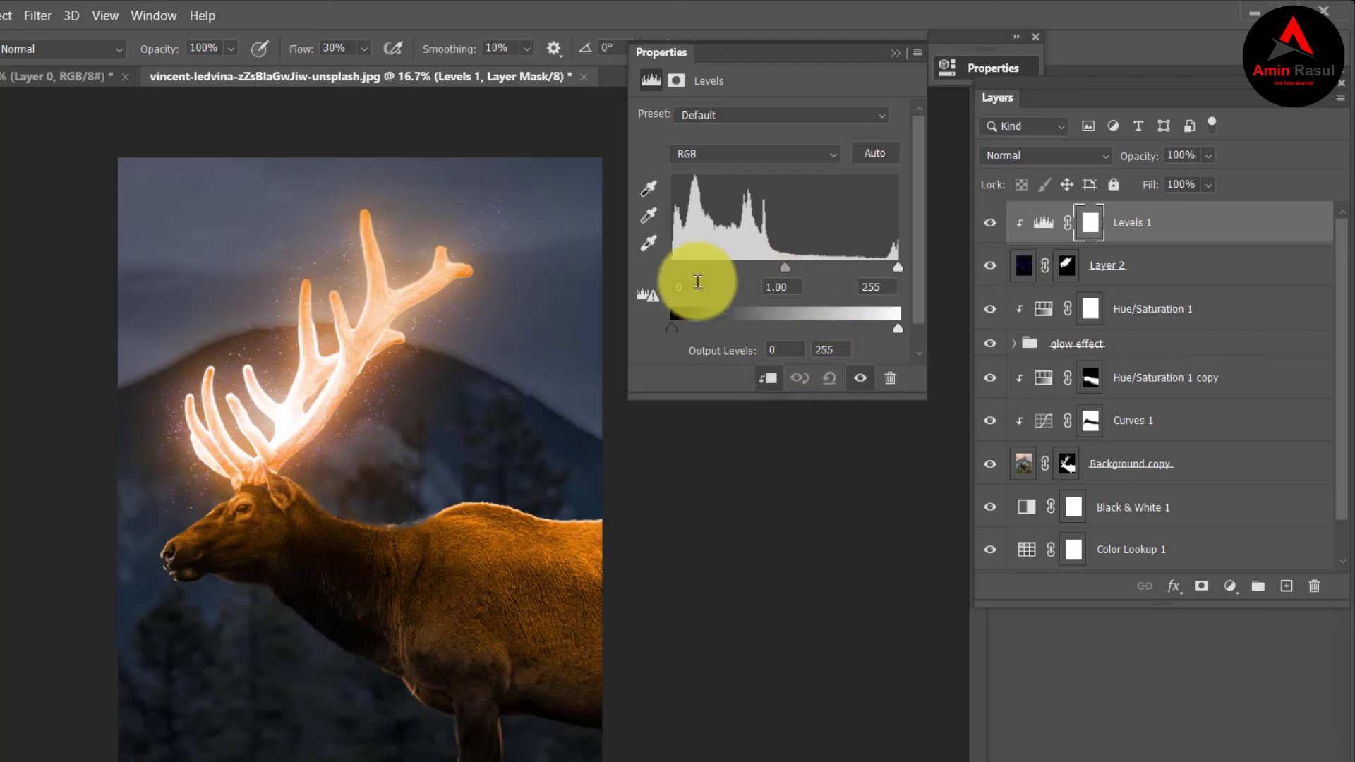
Set the clipped Levels adjustment's input black point to 85 and white point to 187 to boost star contrast.
drag(670, 272, 701, 269)
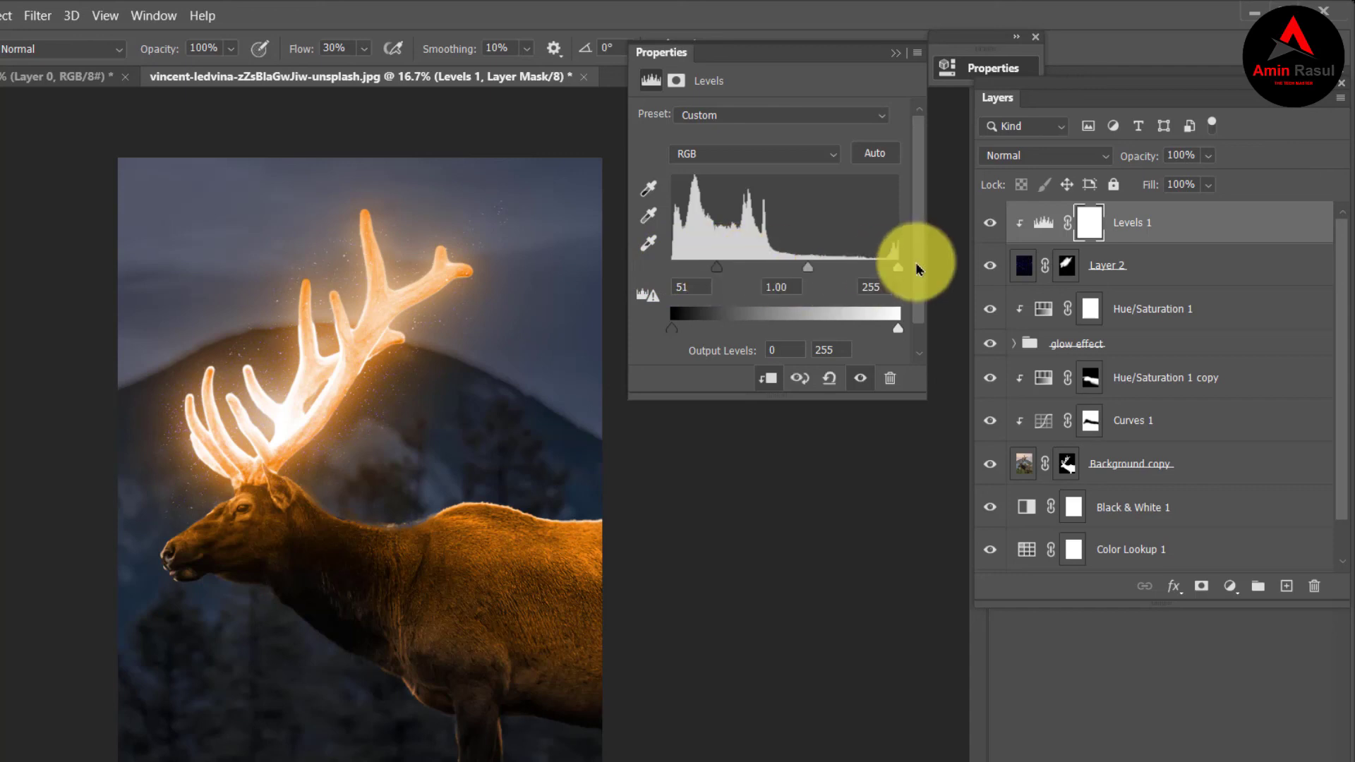
drag(899, 270, 837, 268)
drag(722, 274, 747, 268)
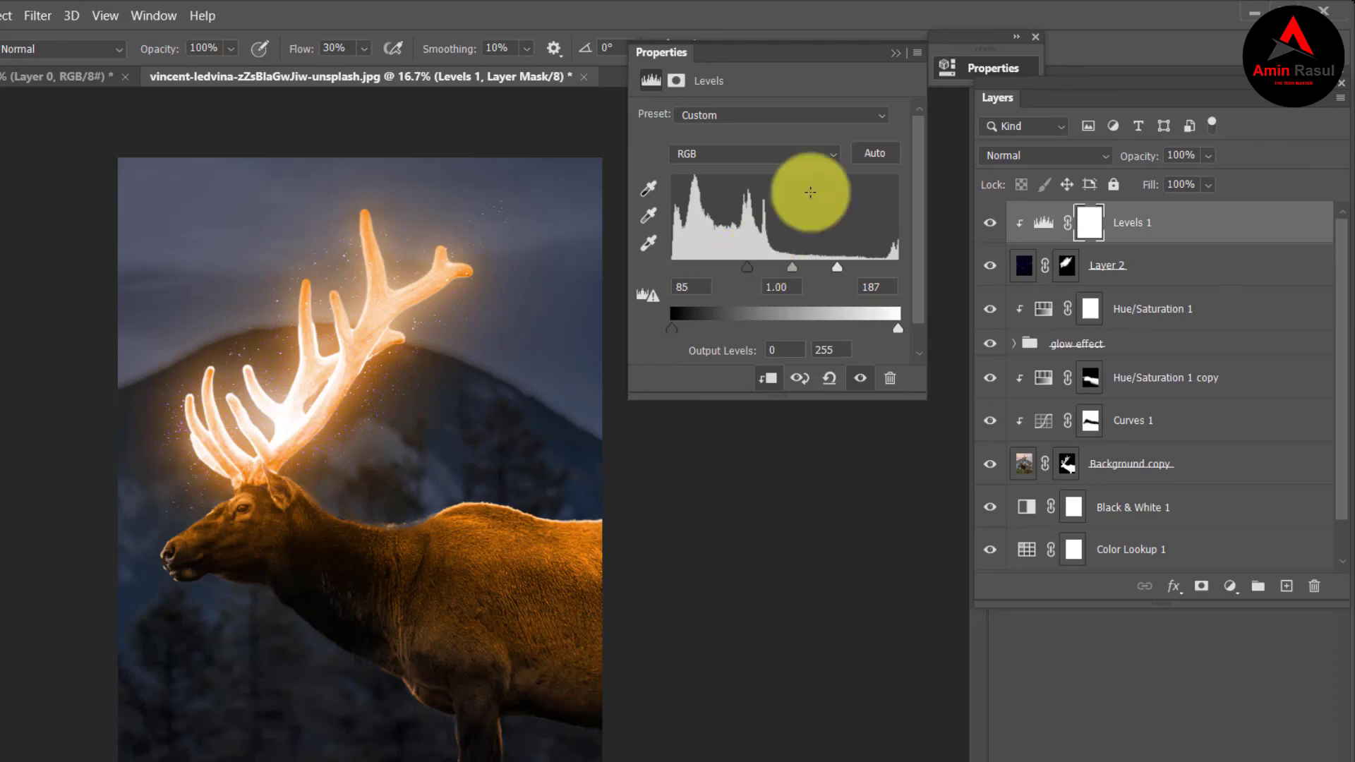
click(897, 54)
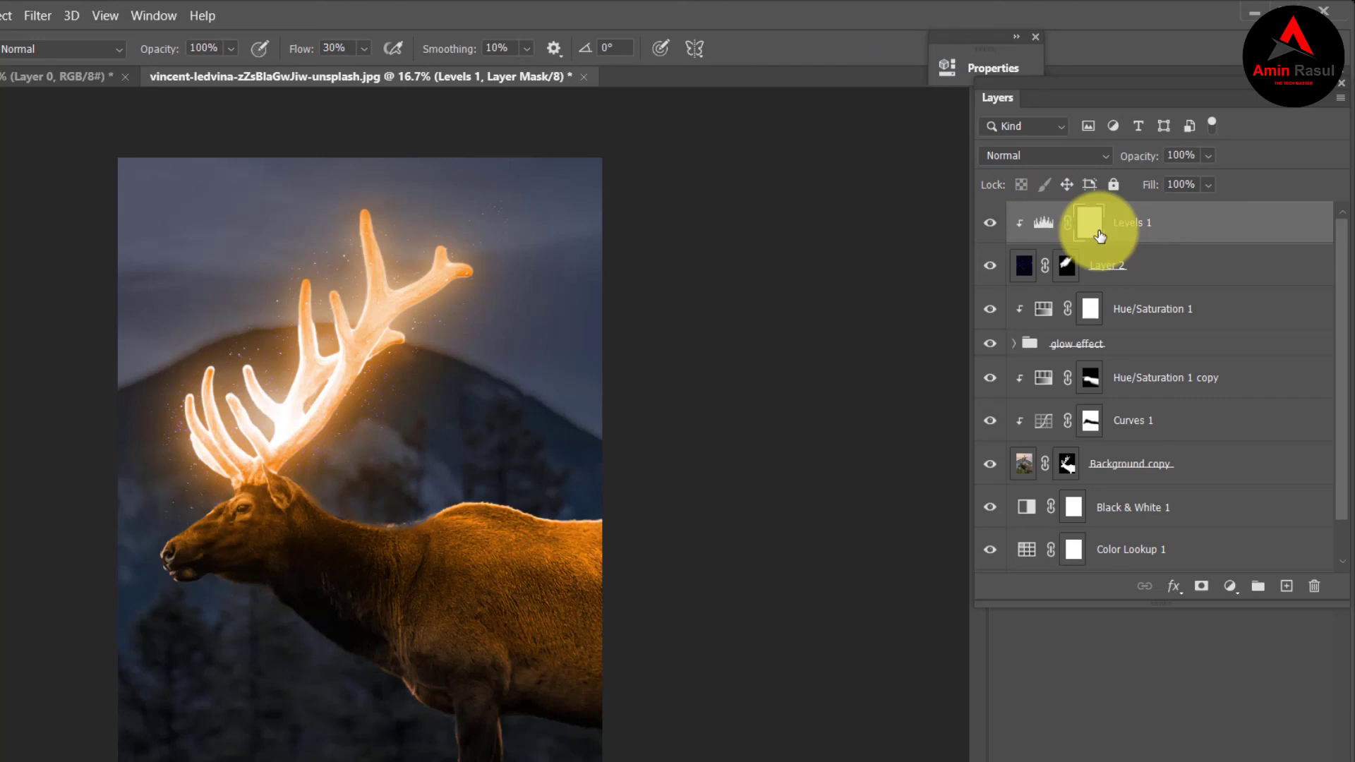
Add a Color Lookup adjustment at the top of the layer stack using the Crisp_Warm.look 3D LUT.
click(1231, 587)
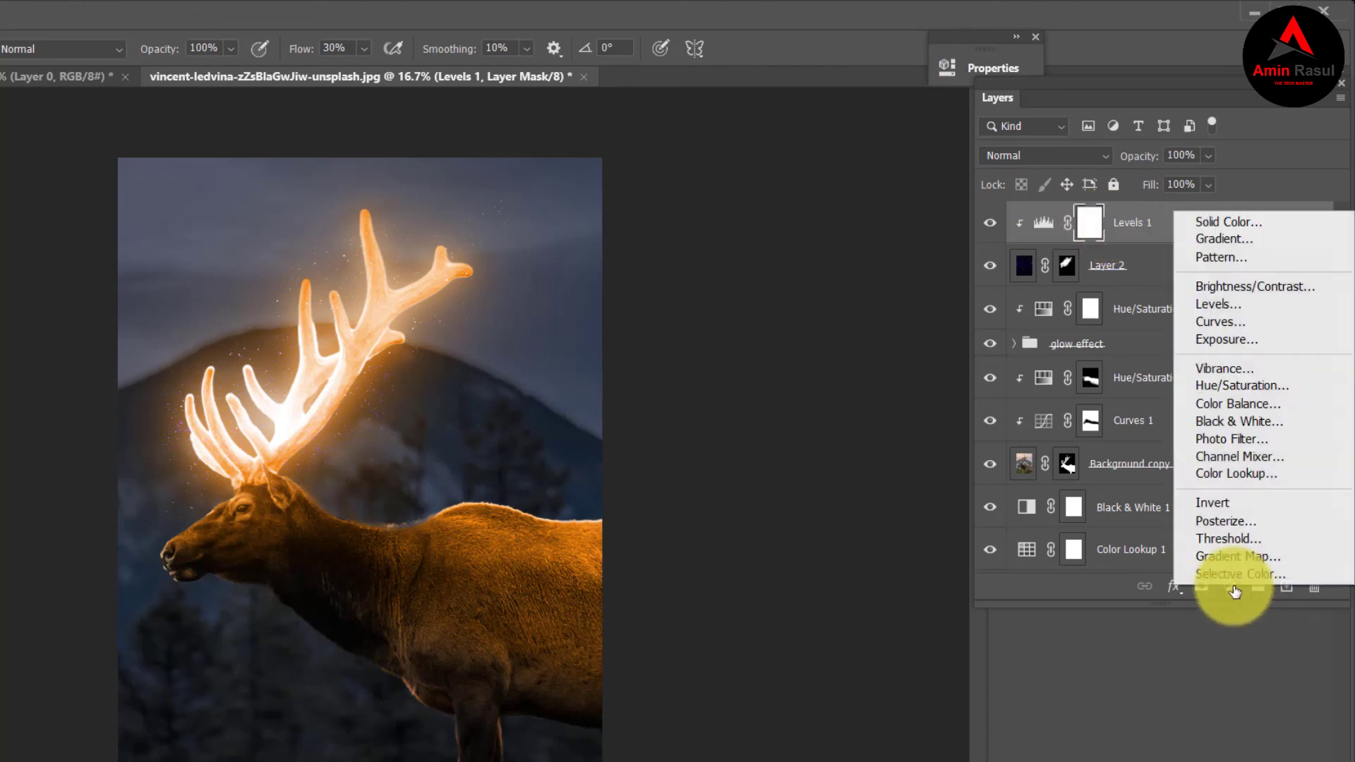
click(1255, 473)
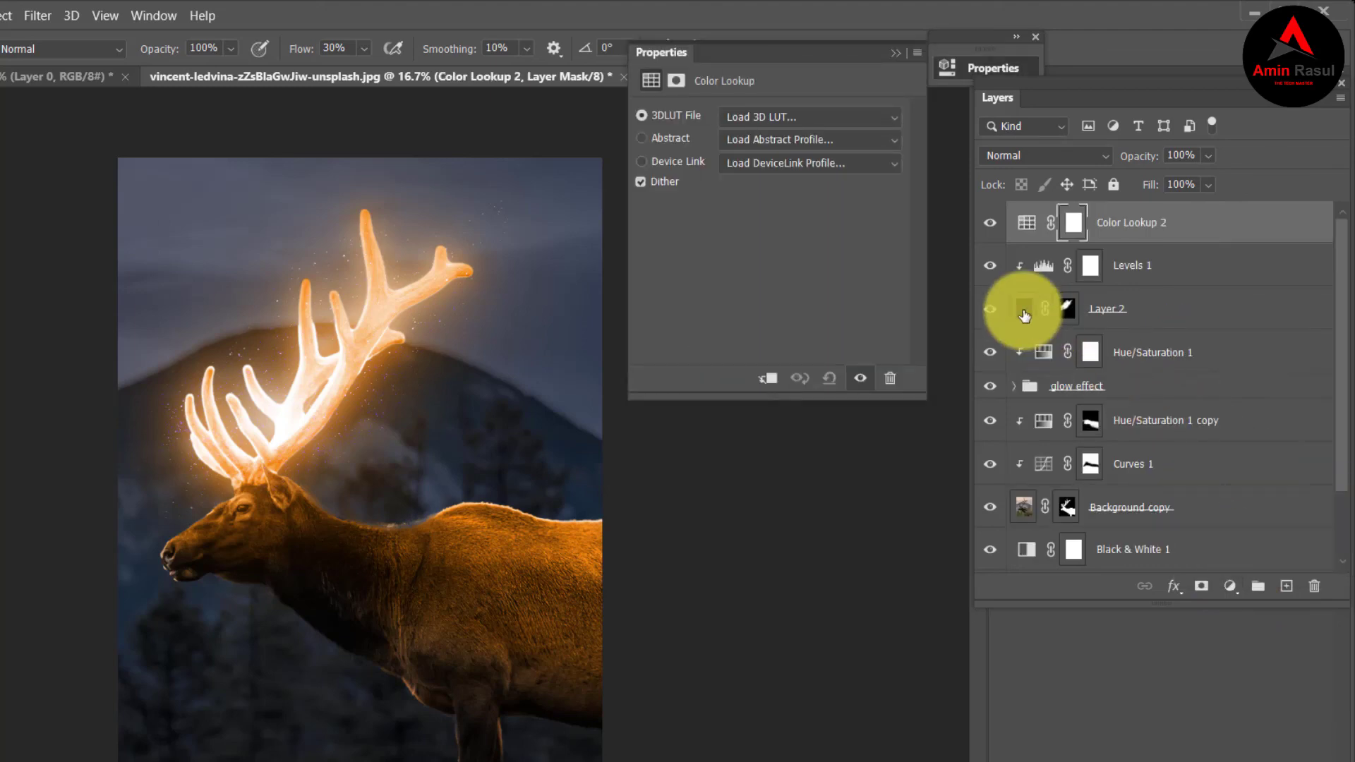
click(878, 115)
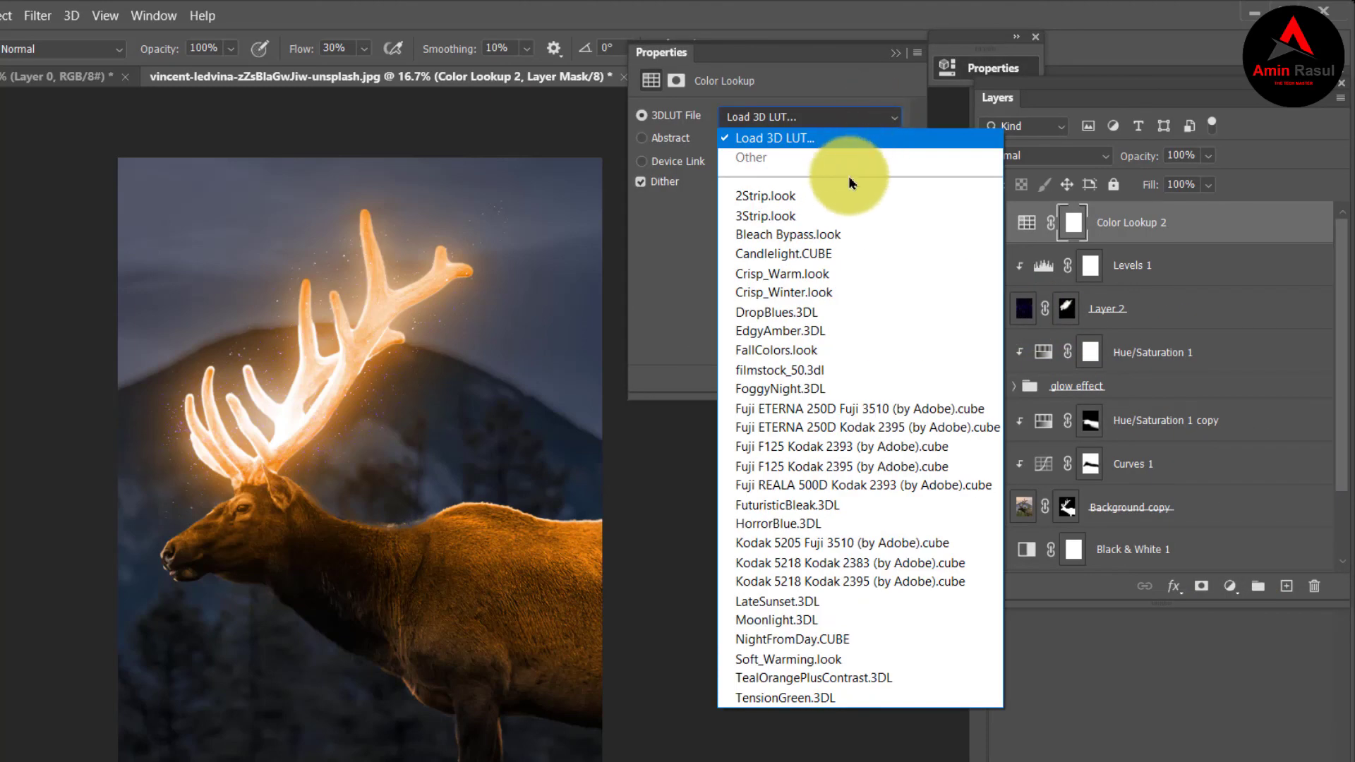
click(840, 273)
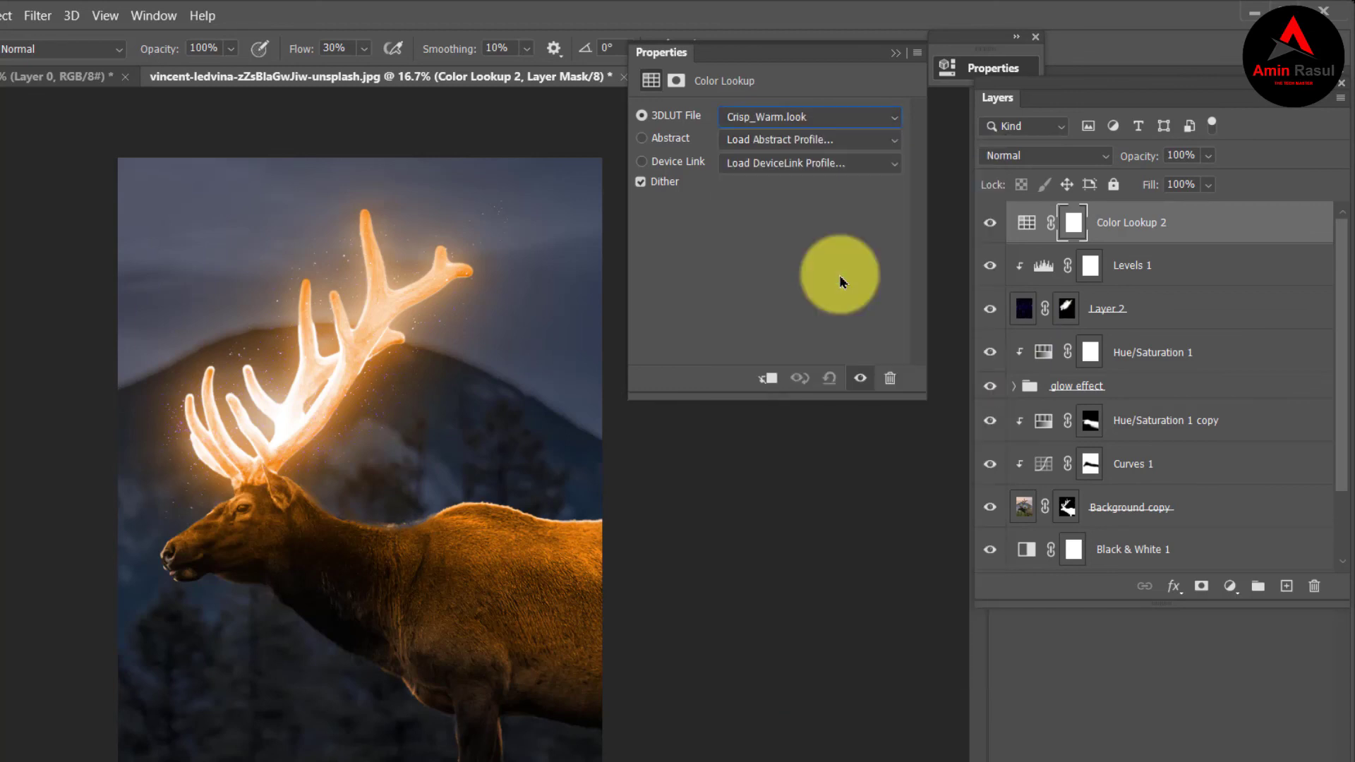
click(900, 59)
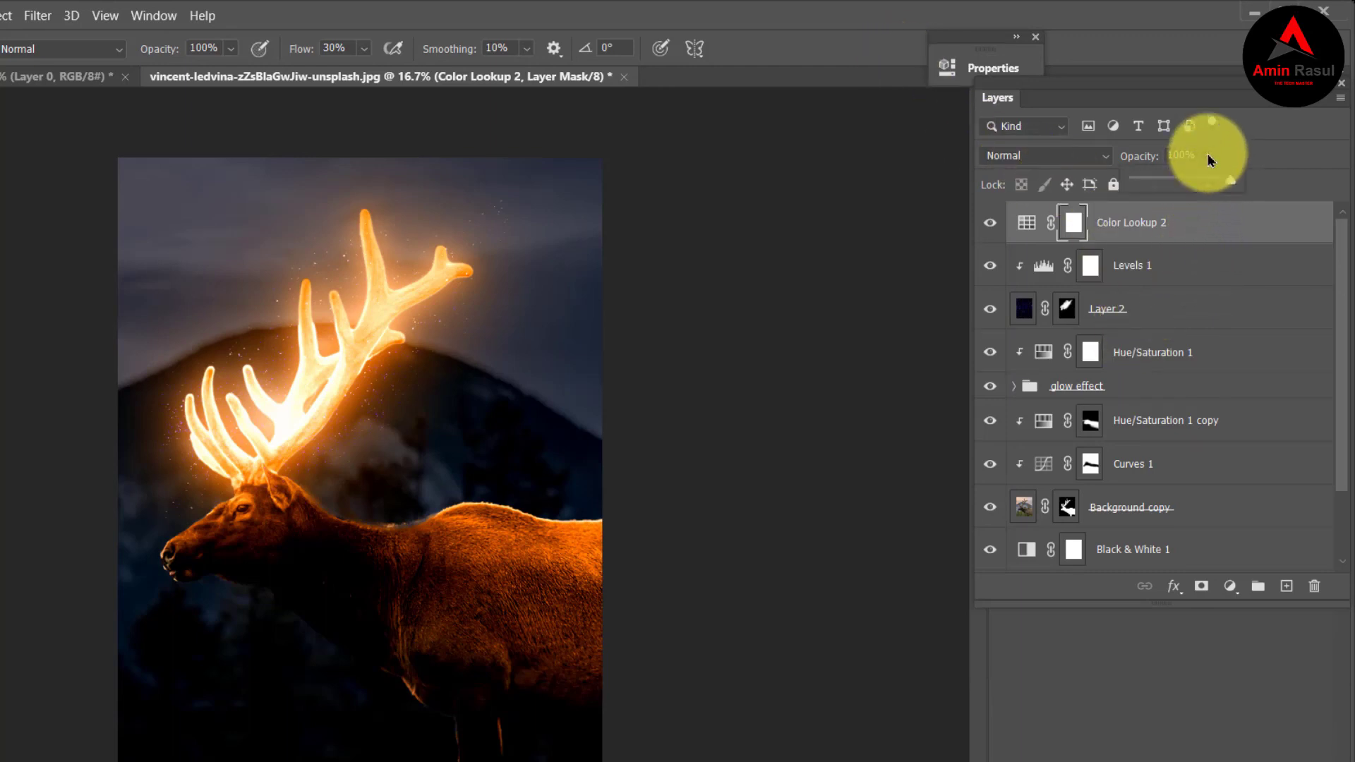
Lower the opacity of the Crisp_Warm color lookup layer to about 30%.
click(1179, 180)
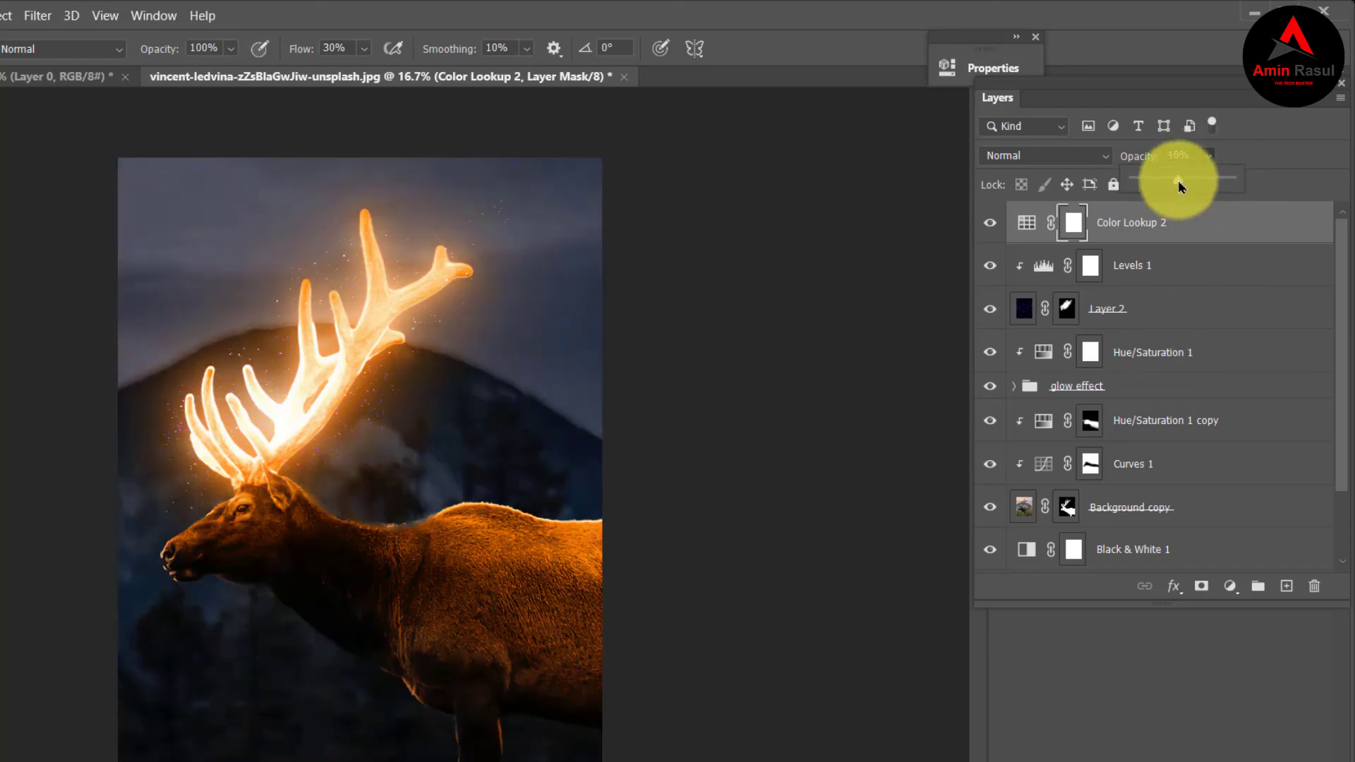
mouse_move(1179, 180)
mouse_down()
mouse_move(1160, 180)
mouse_move(1190, 160)
mouse_up()
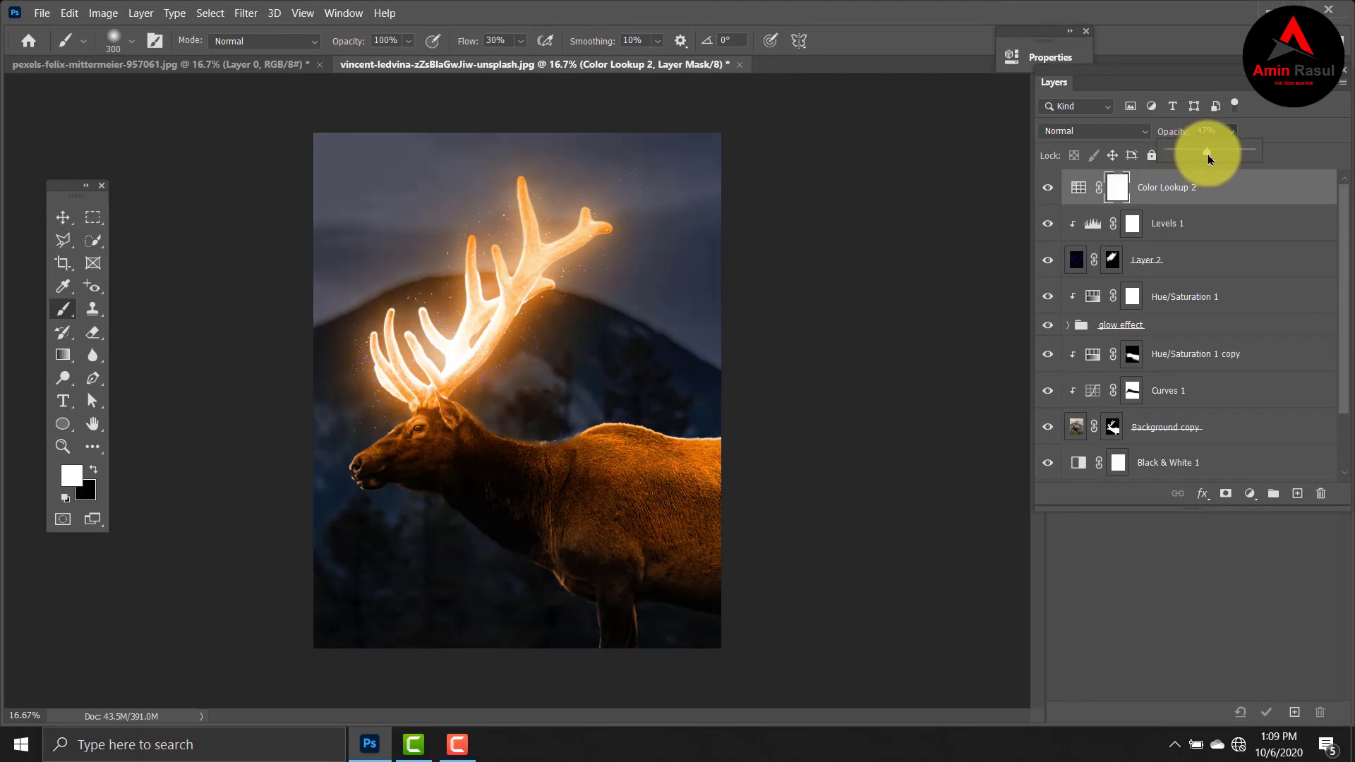
drag(1208, 157, 1190, 158)
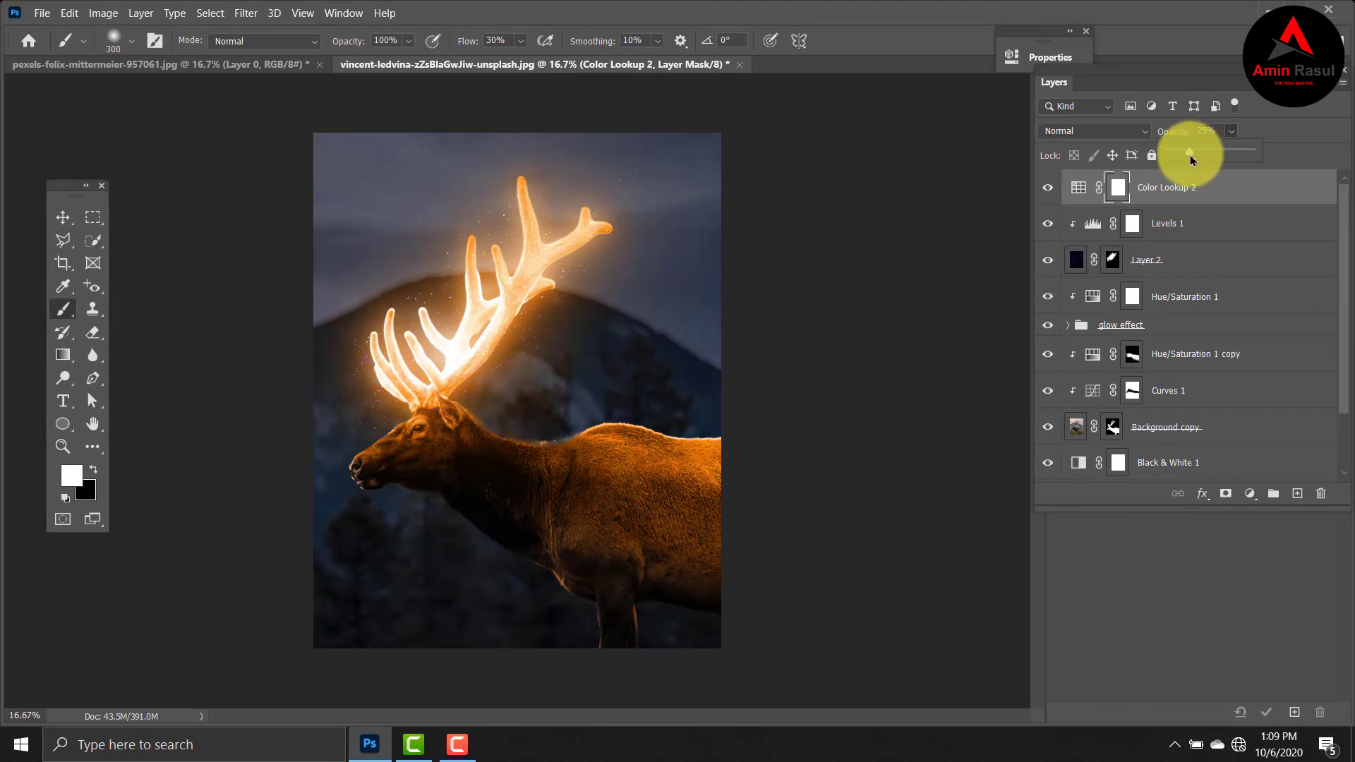